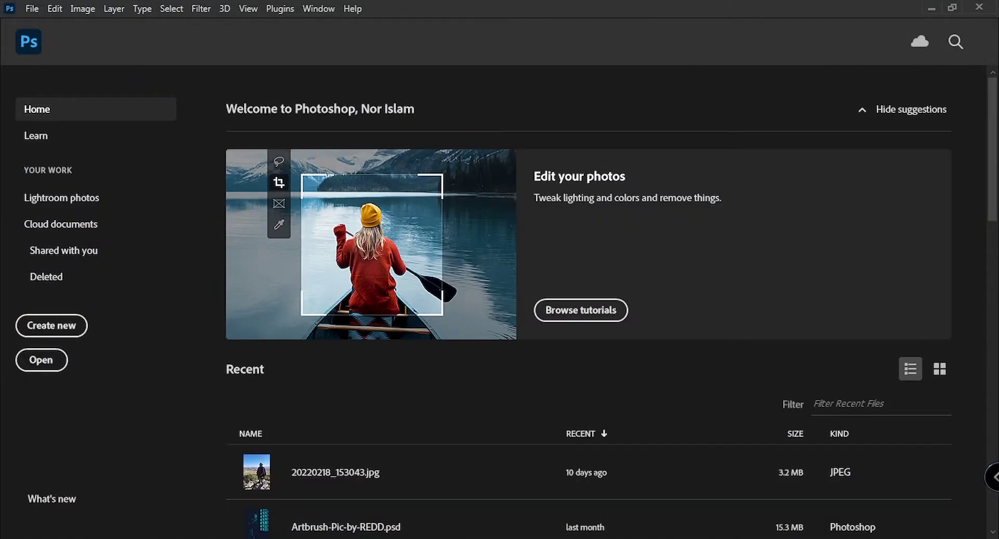
Create a new 1920 x 1080 px document at 150 pixels/inch with background colour #0e0e0e
{"action": "left_click", "coordinate": [61, 333]}
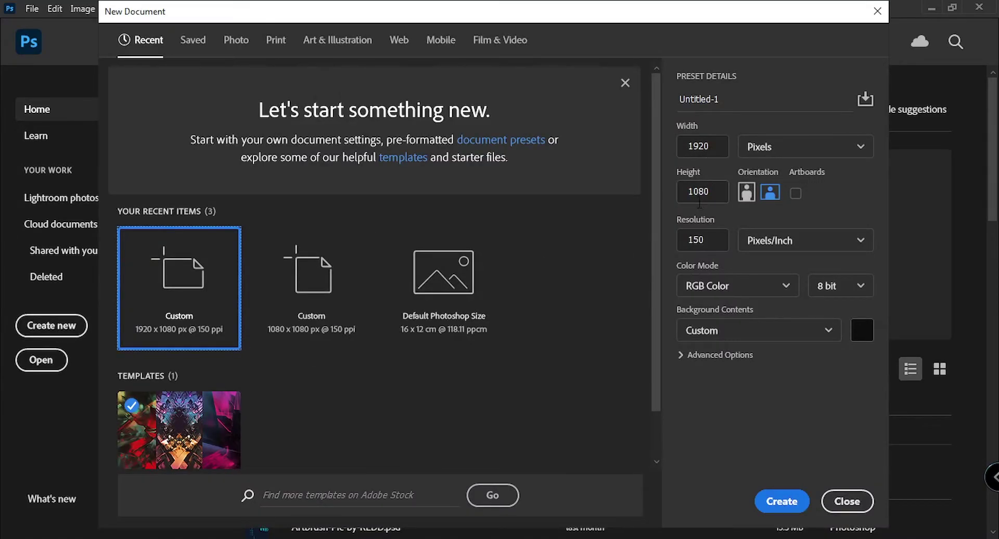
{"action": "left_click", "coordinate": [861, 331]}
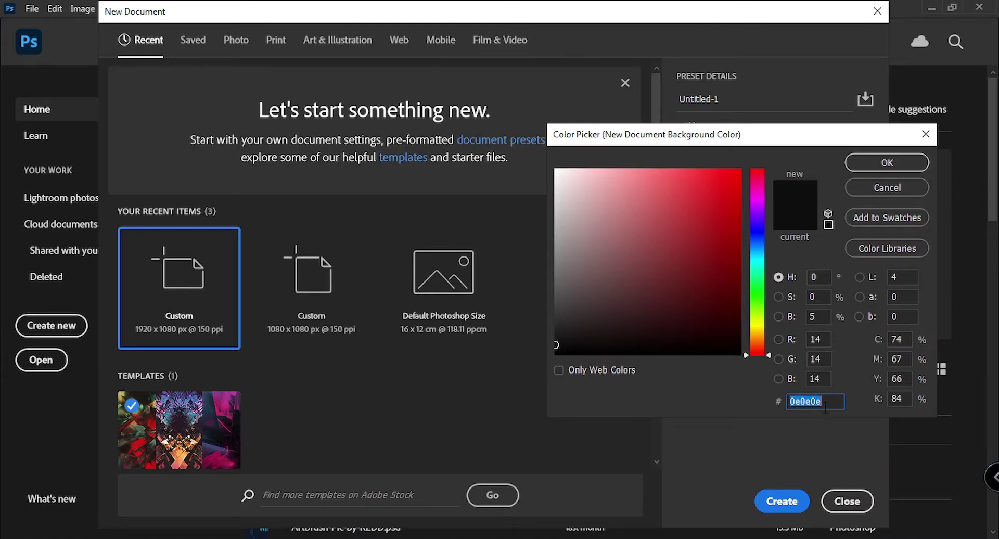
{"action": "left_click", "coordinate": [884, 163]}
{"action": "left_click", "coordinate": [777, 505]}
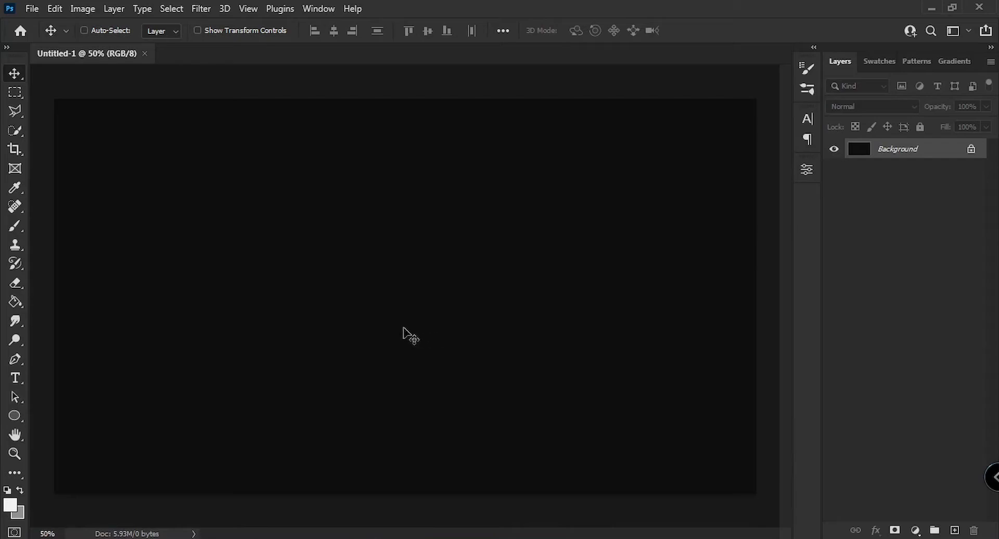
Set up the Horizontal Type tool with text colour #f2f2f2
{"action": "left_click", "coordinate": [17, 378]}
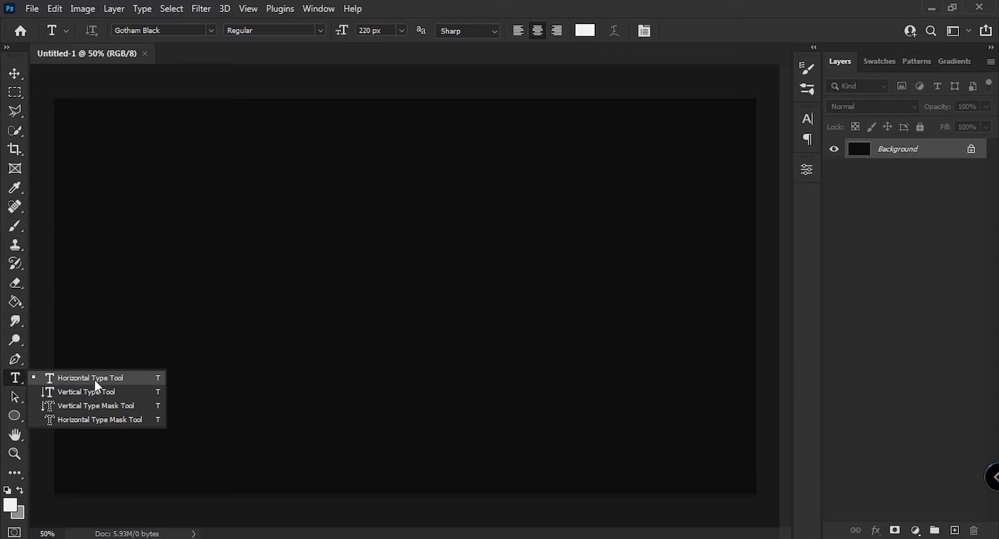
{"action": "left_click", "coordinate": [94, 380]}
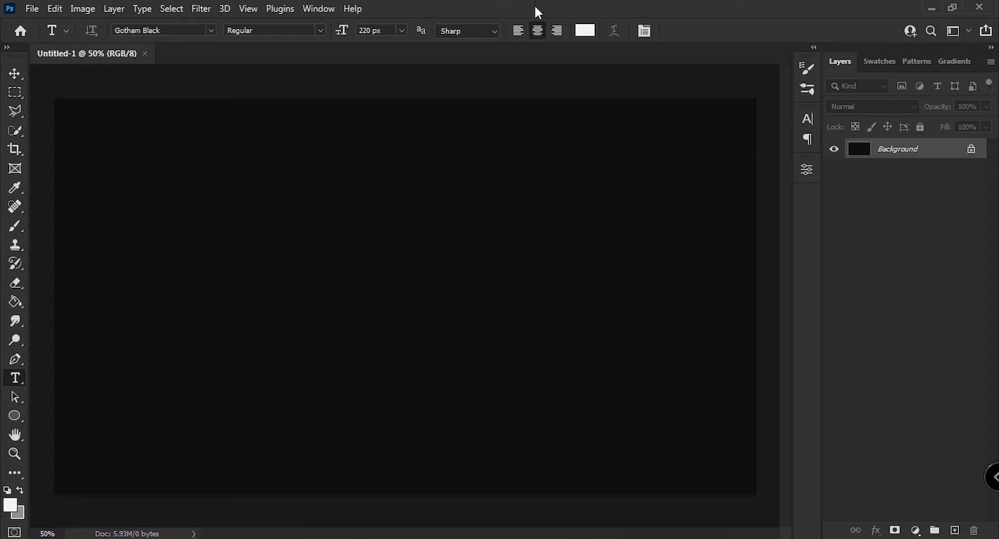
{"action": "left_click", "coordinate": [588, 34]}
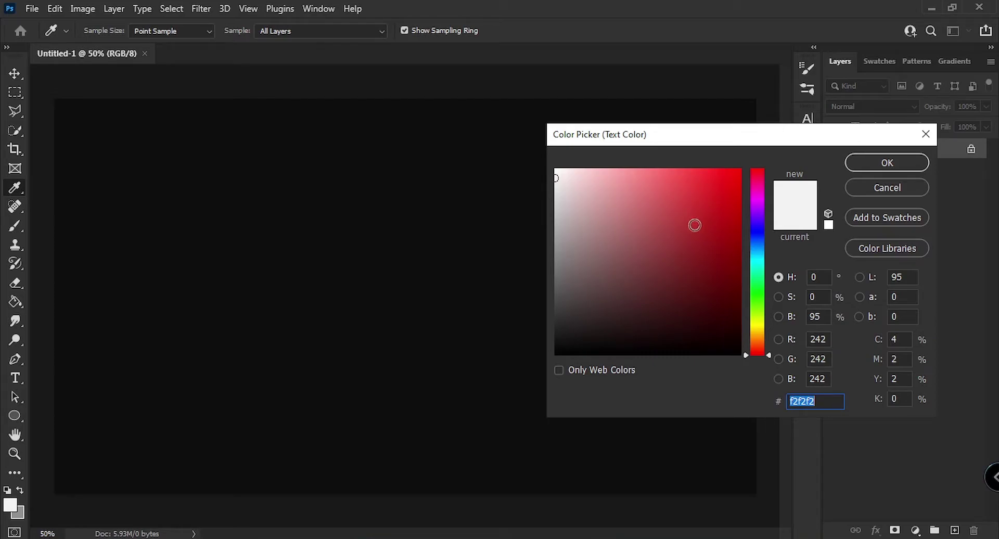
{"action": "left_click", "coordinate": [856, 164]}
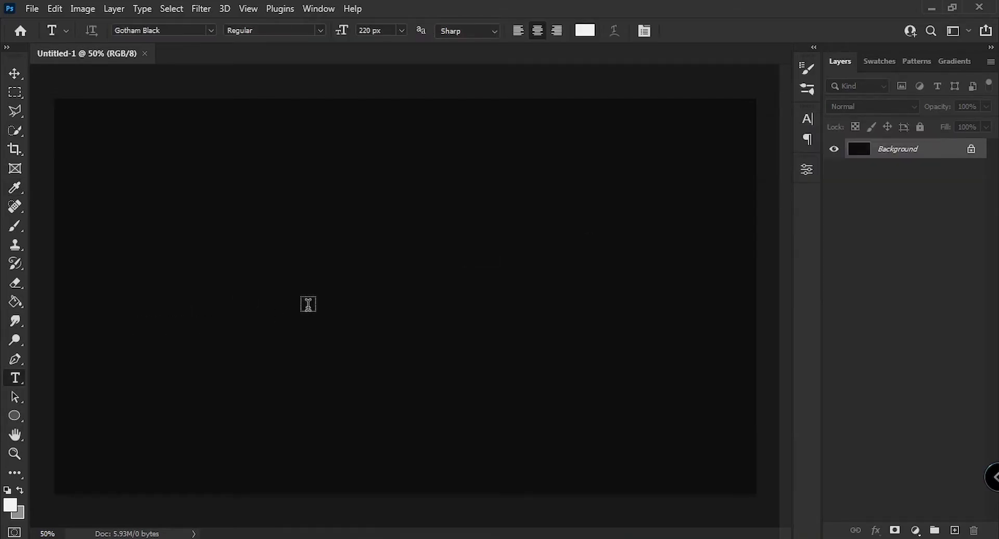
Add the text "ULTRA" in Gotham Black at 220 px on the canvas
{"action": "left_click", "coordinate": [334, 286]}
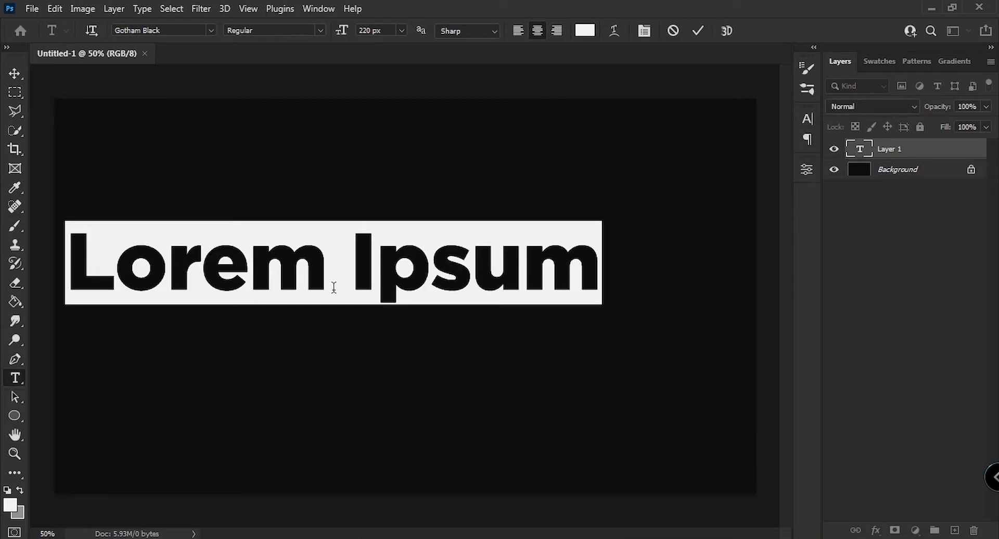
{"action": "type", "text": "Ultim"}
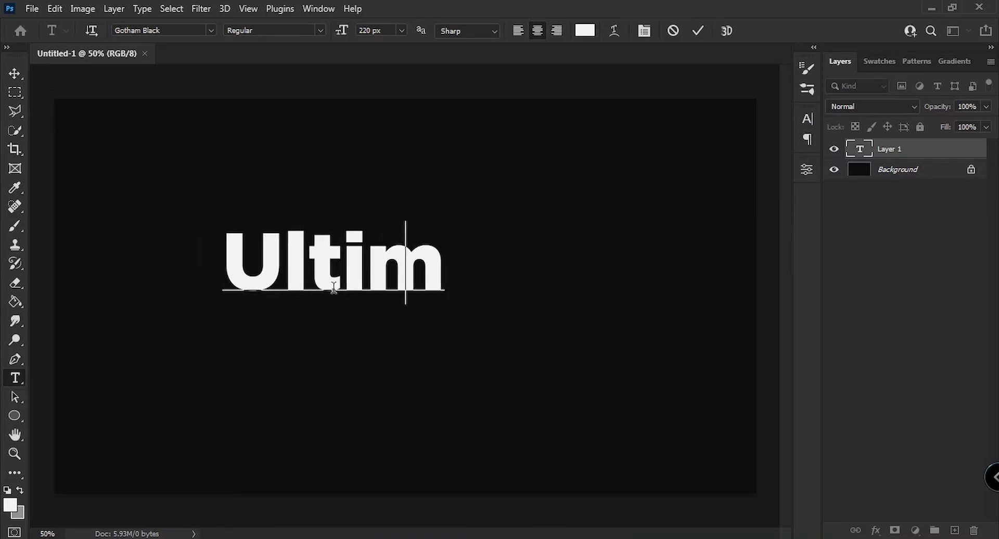
{"action": "key", "text": "BackSpace"}
{"action": "key", "text": "BackSpace"}
{"action": "key", "text": "BackSpace"}
{"action": "key", "text": "BackSpace"}
{"action": "type", "text": "I"}
{"action": "key", "text": "BackSpace"}
{"action": "type", "text": "LTIM"}
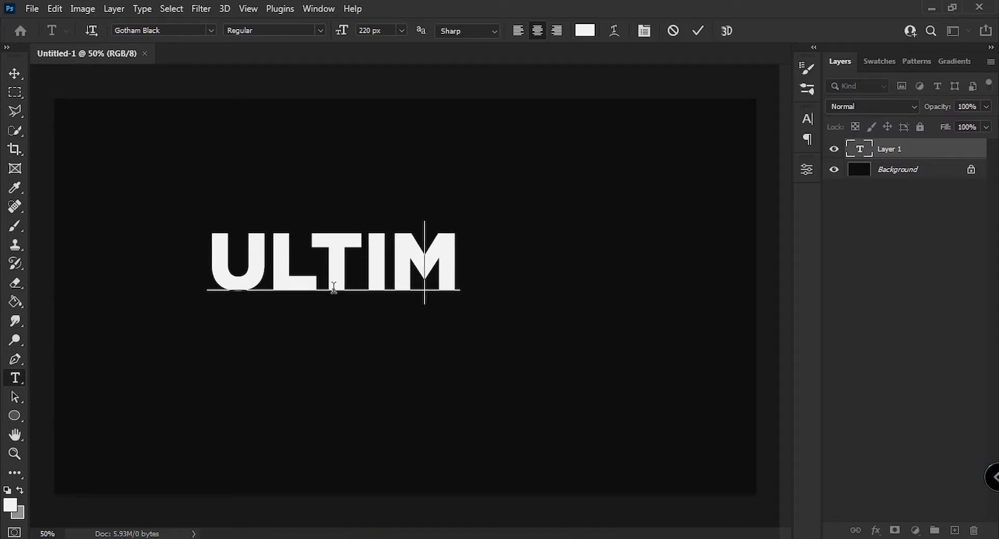
{"action": "key", "text": "BackSpace"}
{"action": "key", "text": "BackSpace"}
{"action": "type", "text": "RA"}
{"action": "key", "text": "ctrl+Return"}
Move the ULTRA text to the middle of the canvas
{"action": "key", "text": "v"}
{"action": "left_click_drag", "start_coordinate": [364, 238], "coordinate": [431, 280]}
{"action": "key", "text": "z"}
{"action": "left_click", "coordinate": [378, 289]}
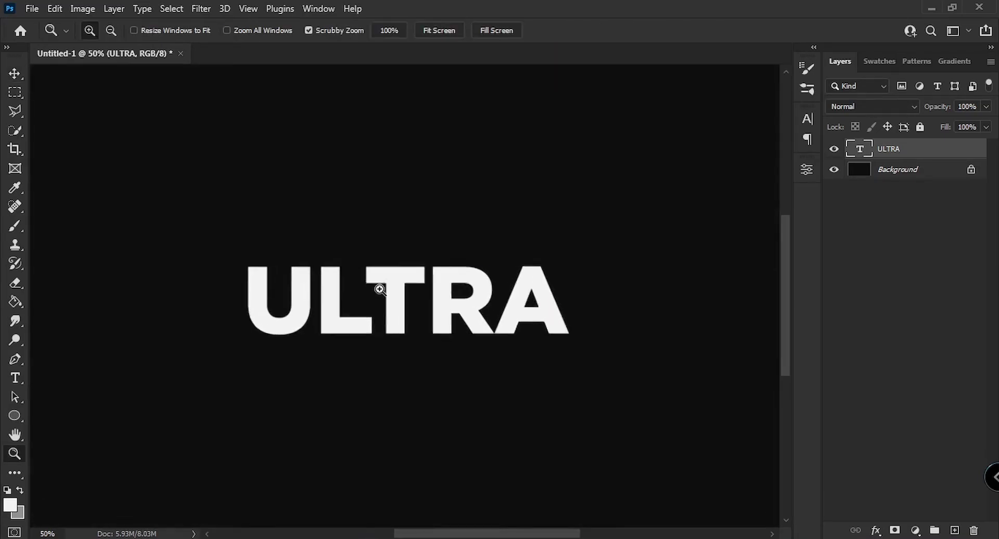
{"action": "left_click", "coordinate": [379, 289]}
{"action": "left_click", "coordinate": [408, 291]}
{"action": "key", "text": "v"}
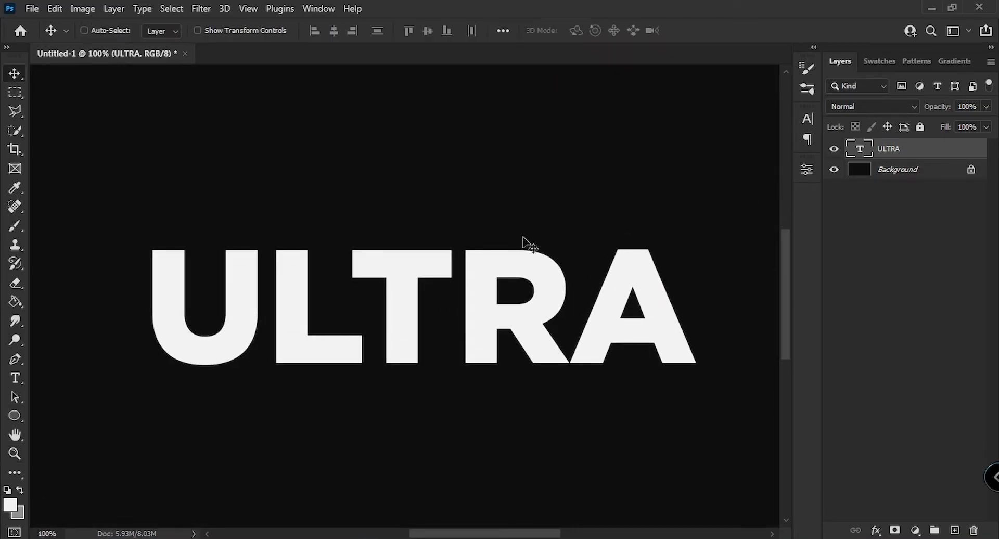
Rasterize the ULTRA type layer
{"action": "right_click", "coordinate": [921, 153]}
{"action": "left_click", "coordinate": [944, 156]}
{"action": "right_click", "coordinate": [943, 152]}
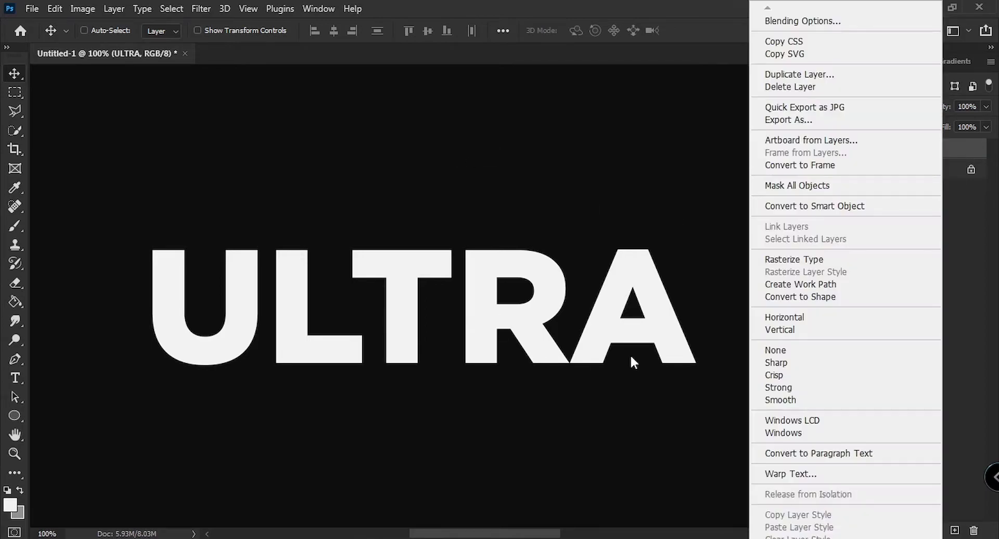
{"action": "left_click", "coordinate": [794, 259]}
Nudge the rasterized ULTRA lettering slightly up and to the right to fine-tune its position
{"action": "left_click_drag", "start_coordinate": [442, 334], "coordinate": [453, 334]}
{"action": "key", "text": "ctrl+t"}
{"action": "left_click_drag", "start_coordinate": [520, 307], "coordinate": [524, 296]}
{"action": "key", "text": "Return"}
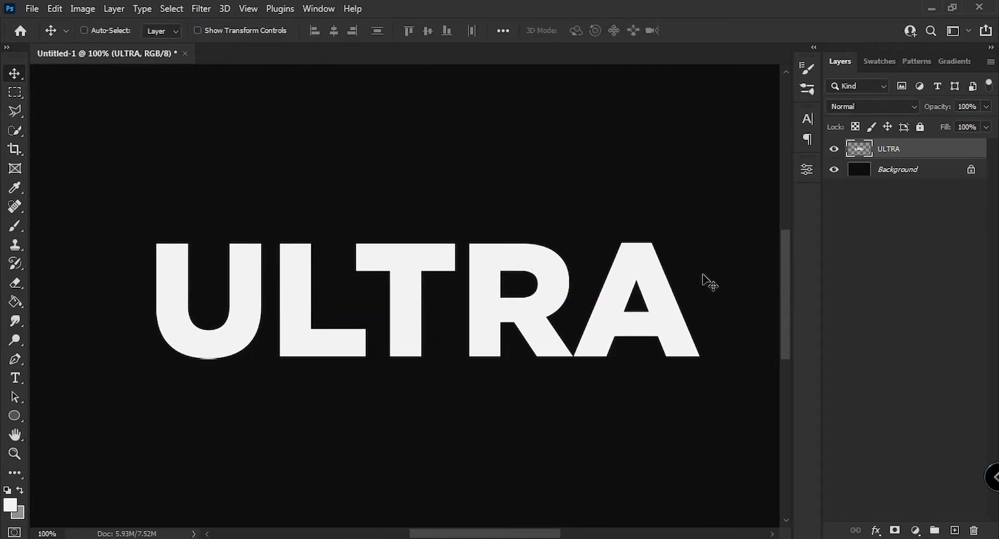
Duplicate the ULTRA layer twice
{"action": "key", "text": "z"}
{"action": "left_click_drag", "start_coordinate": [430, 320], "coordinate": [645, 276]}
{"action": "mouse_move", "coordinate": [578, 270]}
{"action": "left_mouse_down"}
{"action": "mouse_move", "coordinate": [541, 272]}
{"action": "mouse_move", "coordinate": [562, 280]}
{"action": "left_mouse_up"}
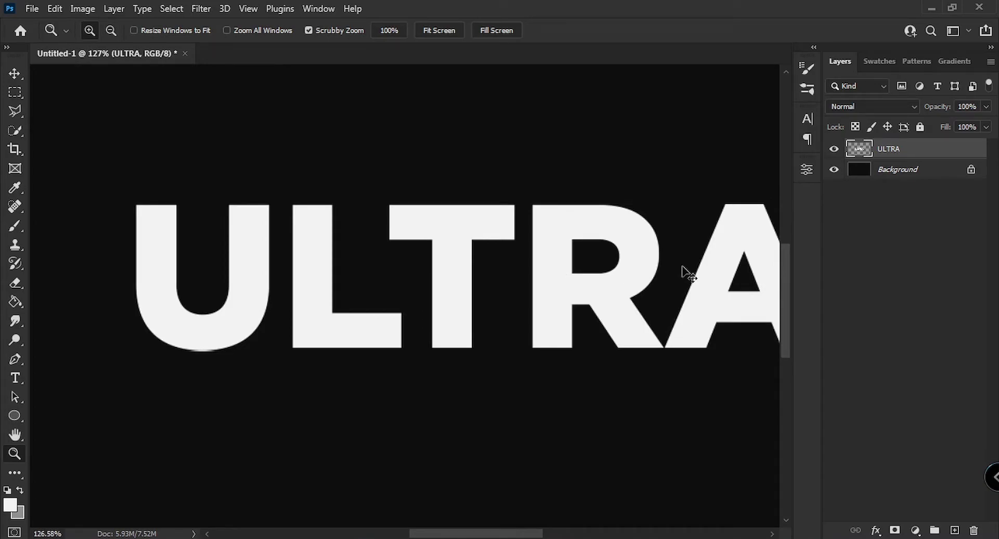
{"action": "key", "text": "ctrl+1"}
{"action": "key", "text": "ctrl+j"}
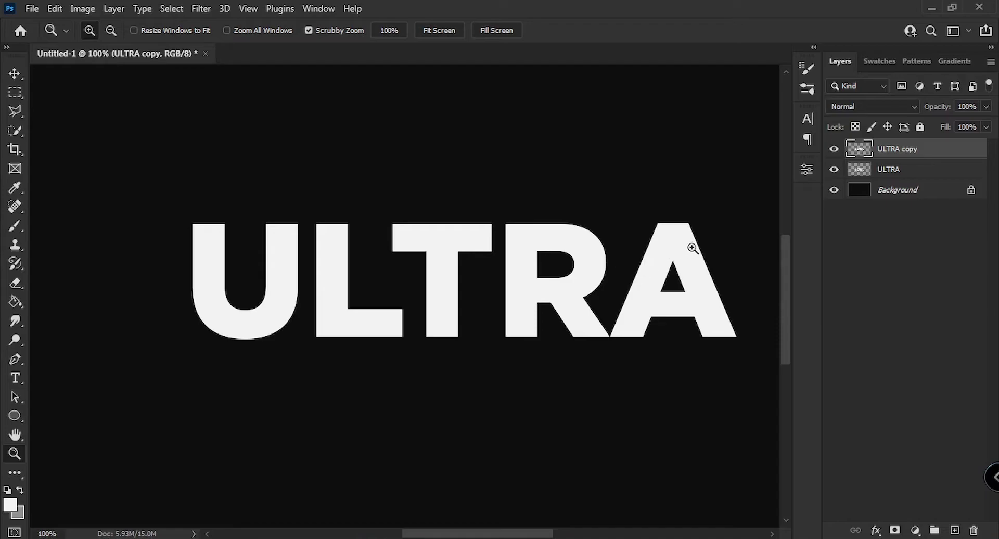
{"action": "key", "text": "ctrl+j"}
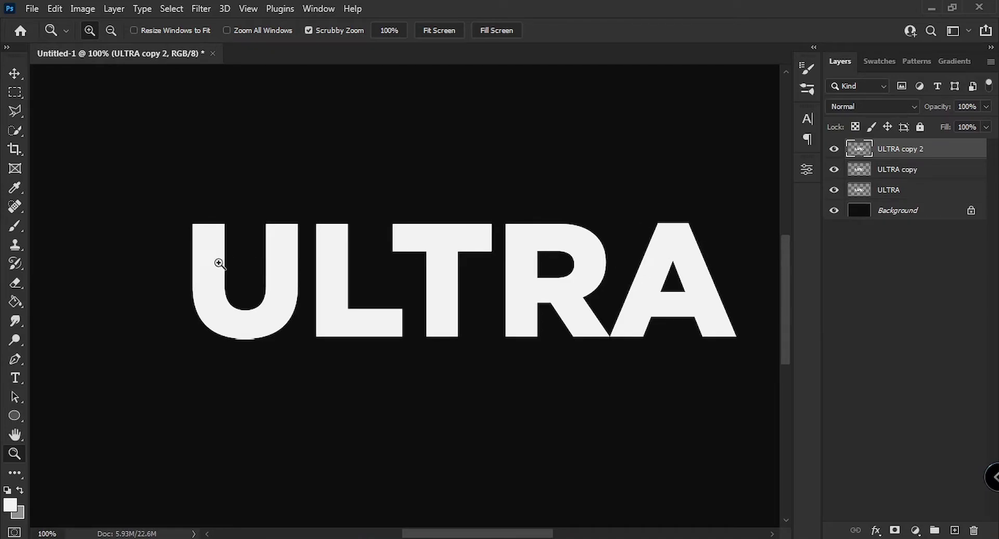
Turn off the G channel in the ULTRA copy layer's blending options and shift that layer 3 px to the left
{"action": "left_click_drag", "start_coordinate": [174, 227], "coordinate": [272, 243]}
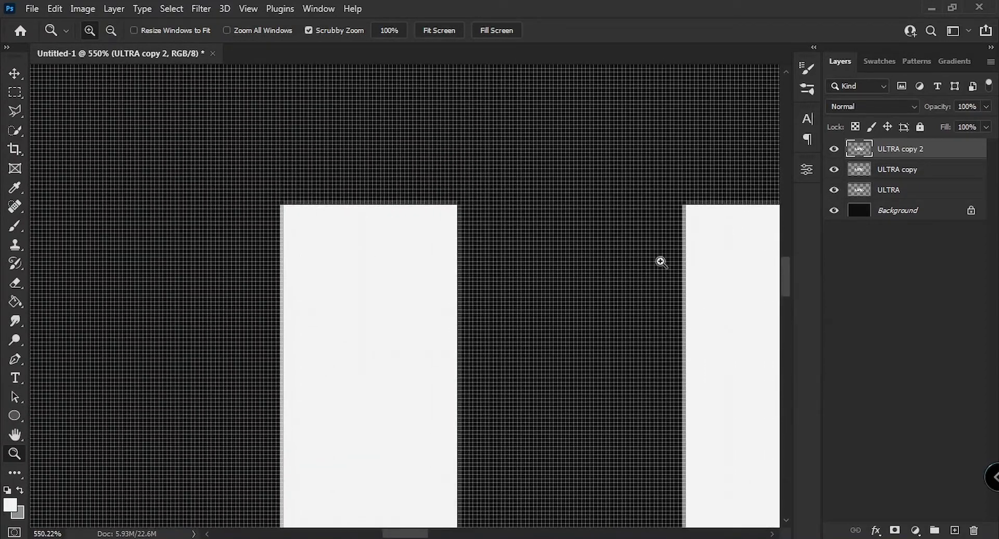
{"action": "left_click", "coordinate": [957, 170]}
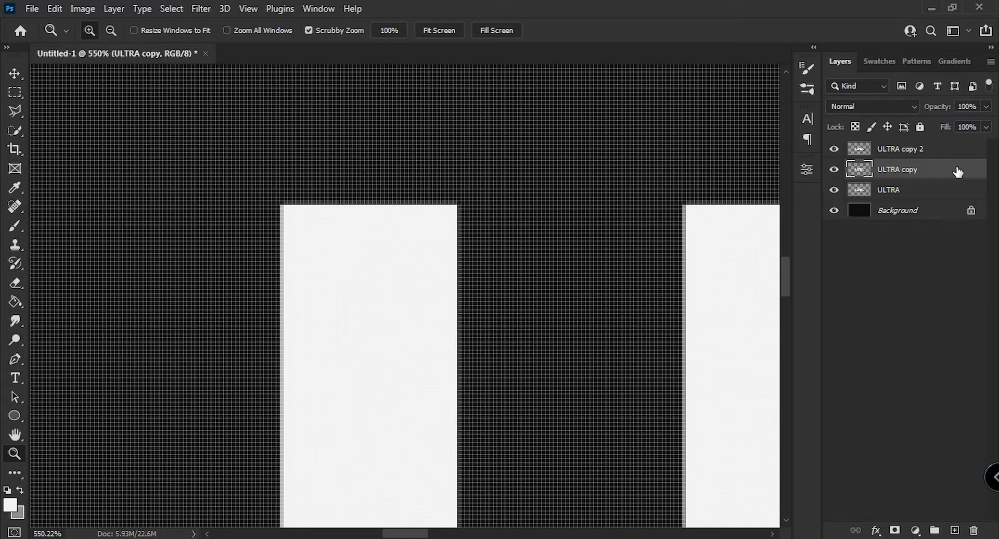
{"action": "double_click", "coordinate": [924, 174]}
{"action": "left_click", "coordinate": [981, 151]}
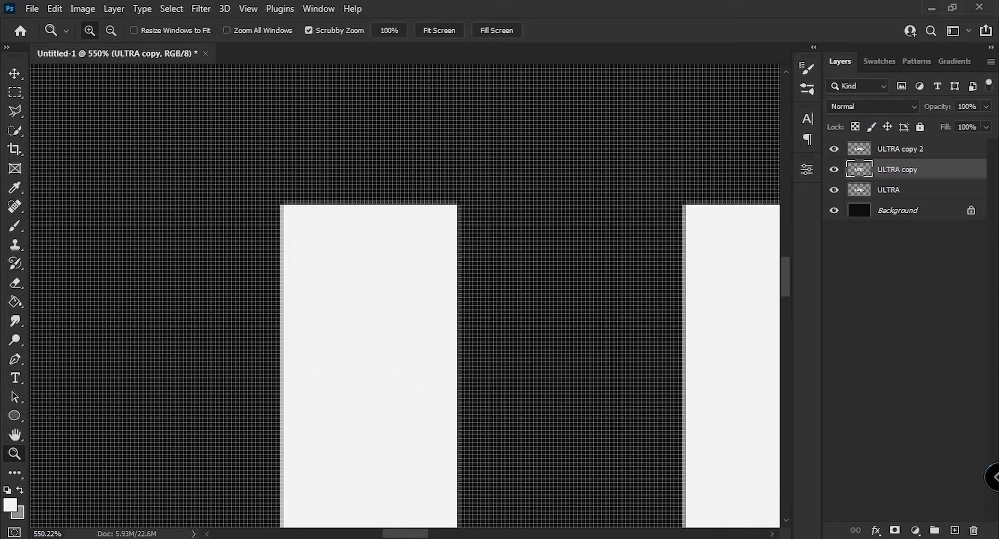
{"action": "left_click", "coordinate": [875, 530]}
{"action": "left_click", "coordinate": [923, 388]}
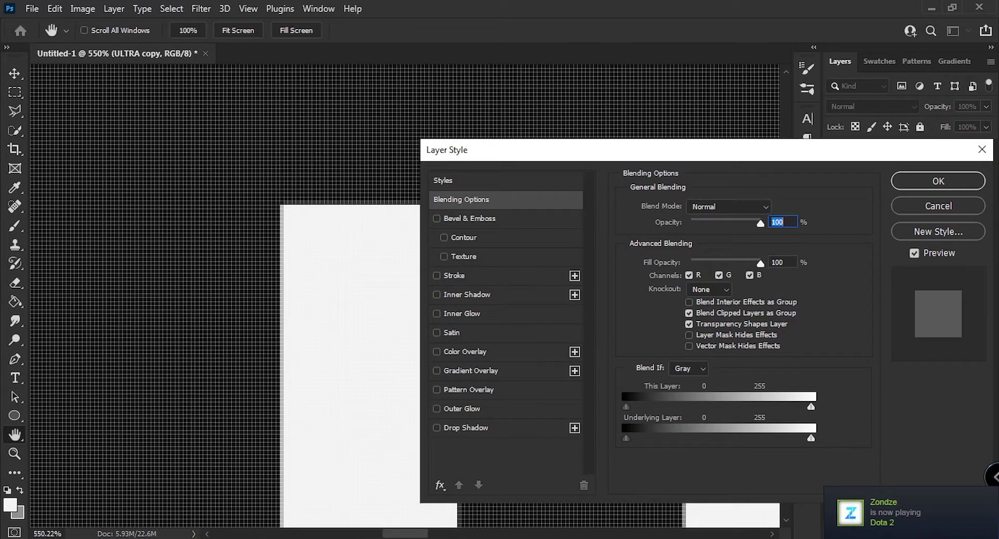
{"action": "right_click", "coordinate": [797, 524]}
{"action": "left_click", "coordinate": [839, 518]}
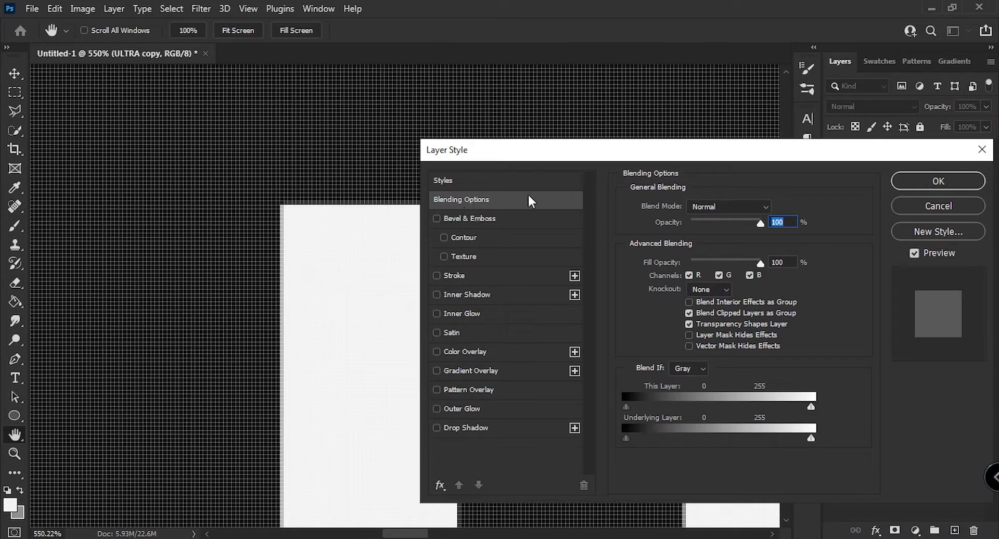
{"action": "left_click", "coordinate": [720, 275]}
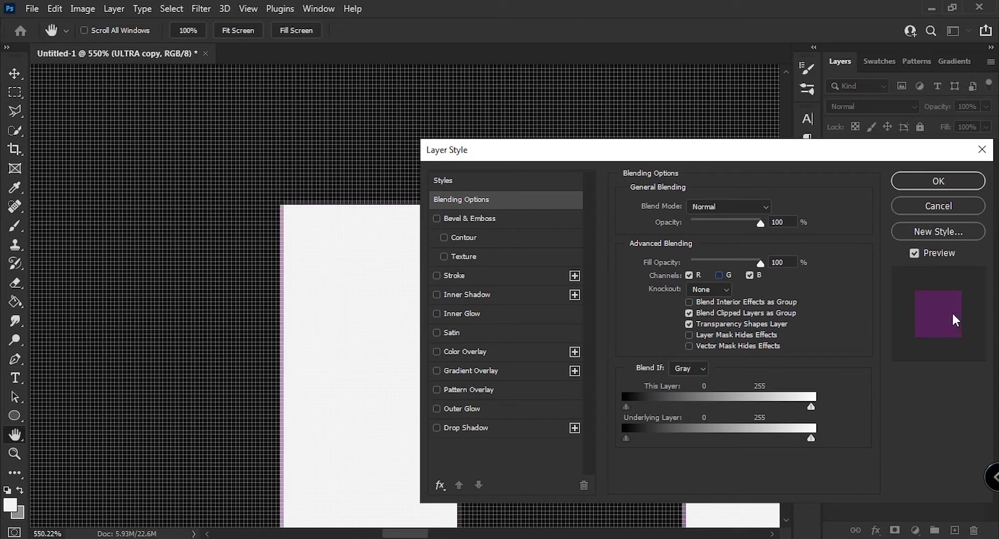
{"action": "key", "text": "Return"}
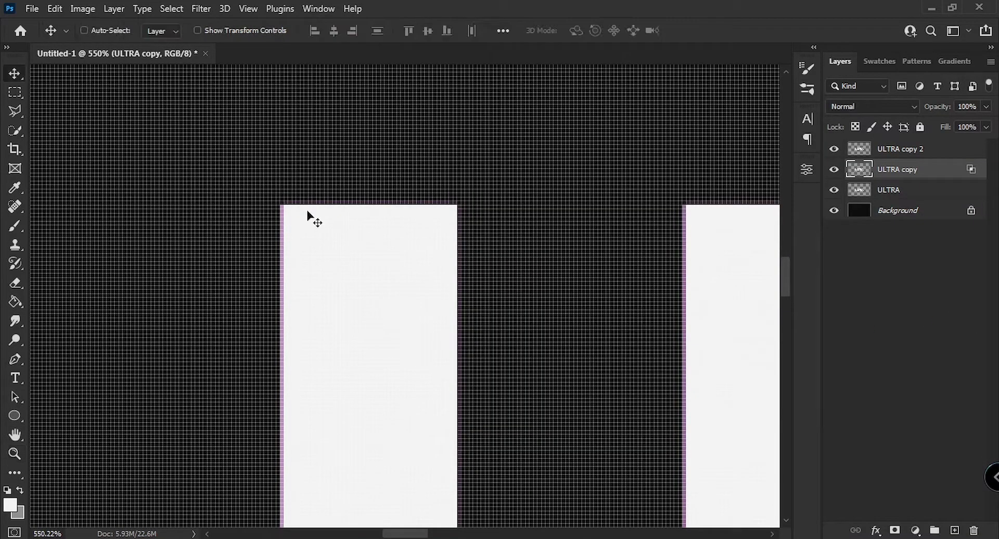
{"action": "left_click_drag", "start_coordinate": [309, 226], "coordinate": [300, 227]}
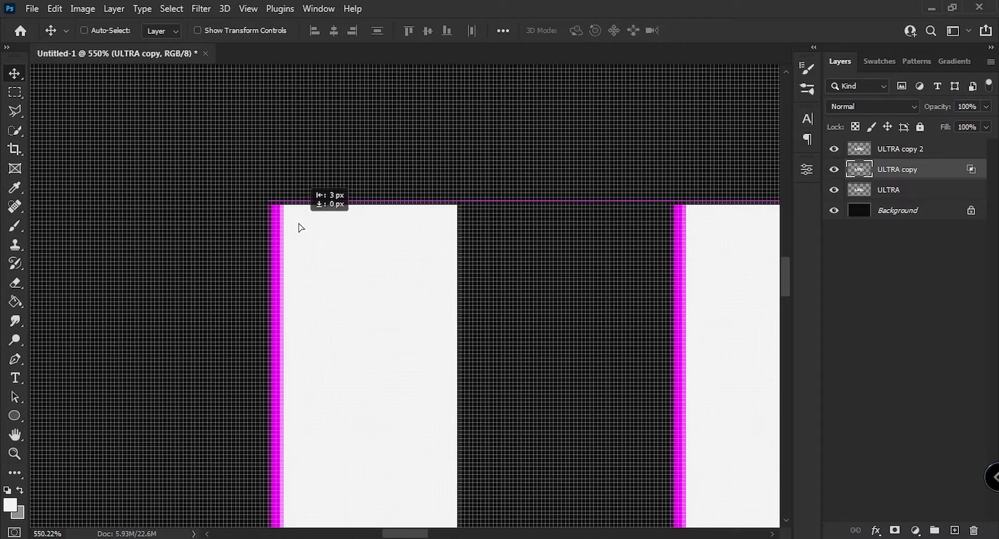
Turn off the R channel in the ULTRA copy 2 layer's blending options and shift that layer slightly to the right
{"action": "left_click", "coordinate": [955, 153]}
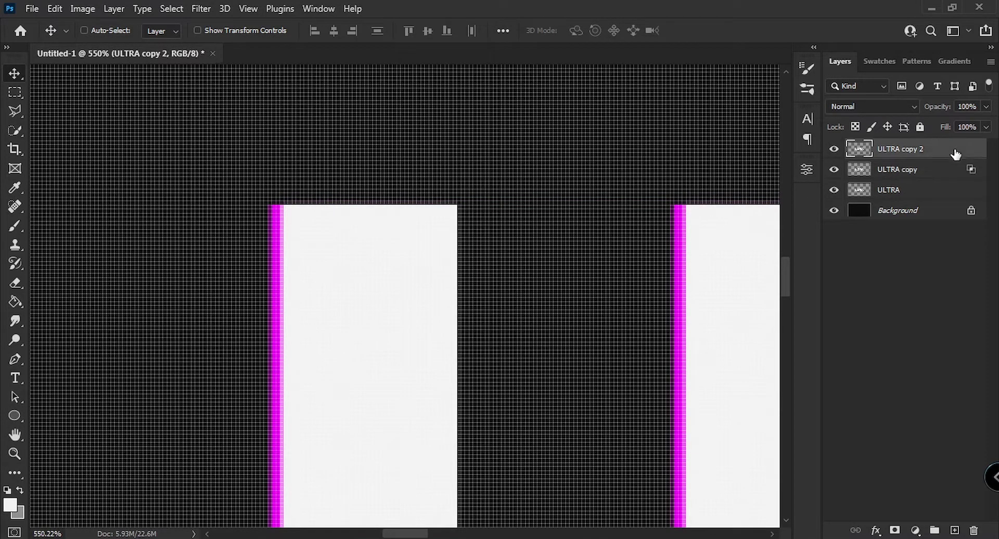
{"action": "double_click", "coordinate": [955, 152]}
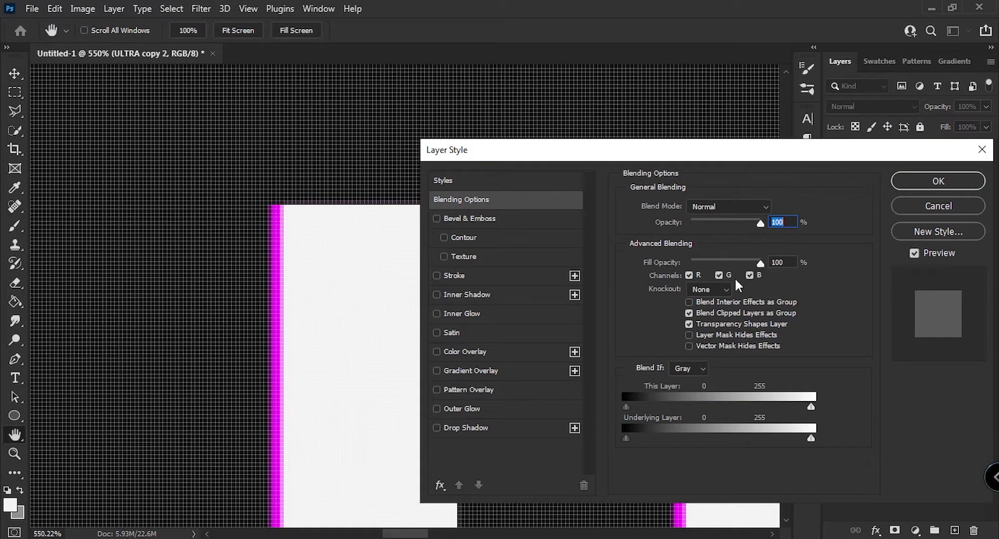
{"action": "left_click", "coordinate": [690, 273]}
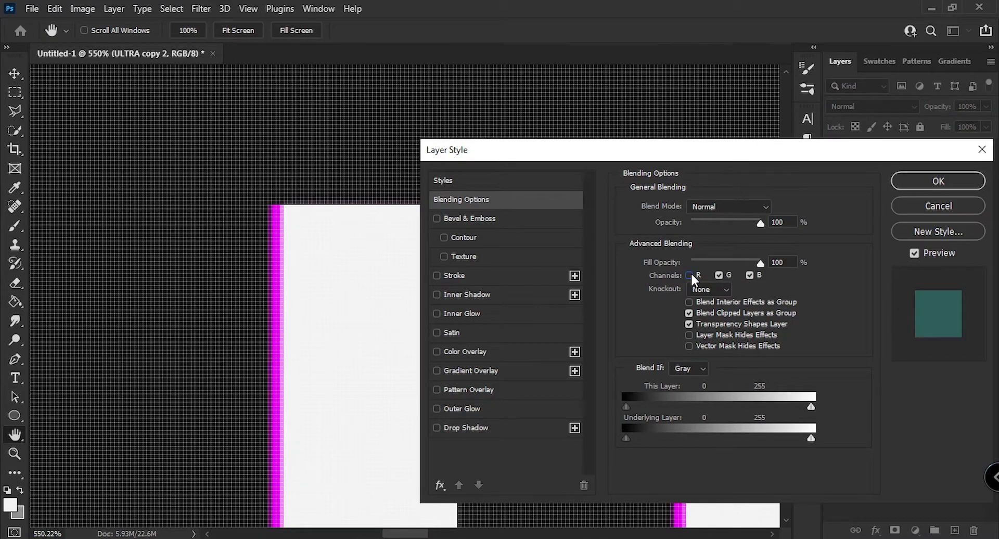
{"action": "left_click", "coordinate": [914, 179]}
{"action": "left_click_drag", "start_coordinate": [383, 246], "coordinate": [391, 241]}
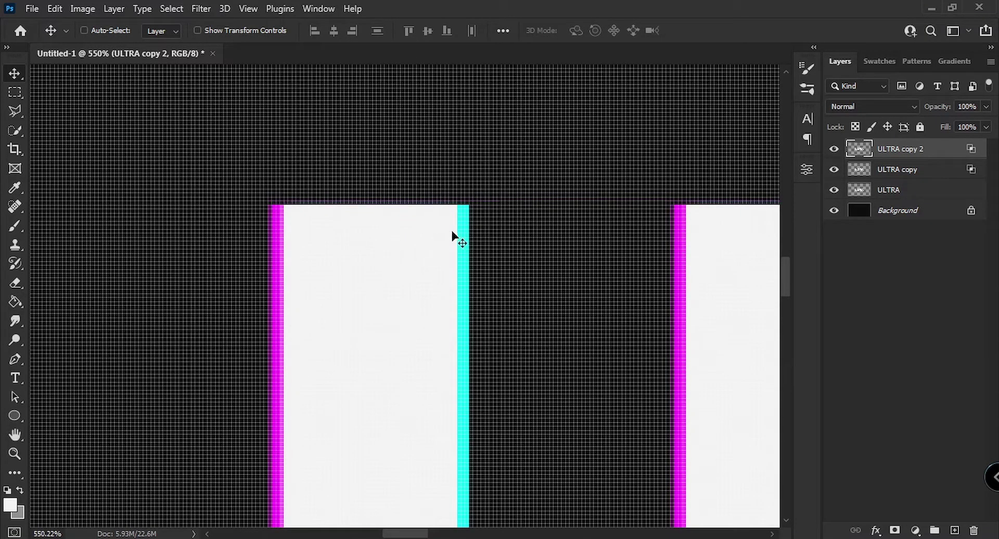
Group the three ULTRA layers together
{"action": "key", "text": "z"}
{"action": "left_click_drag", "start_coordinate": [537, 249], "coordinate": [422, 281]}
{"action": "left_click_drag", "start_coordinate": [598, 281], "coordinate": [548, 283]}
{"action": "left_click_drag", "start_coordinate": [631, 290], "coordinate": [360, 245]}
{"action": "key", "text": "h"}
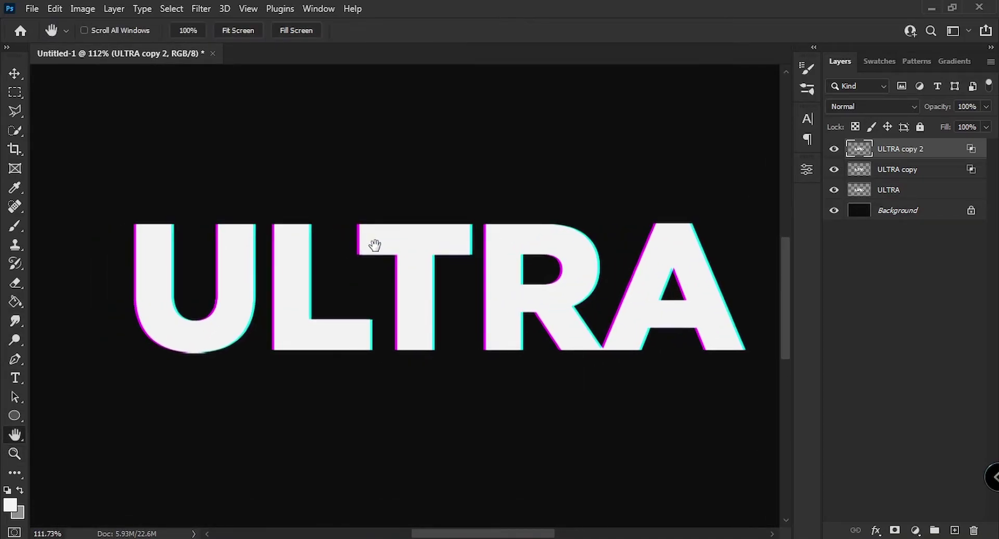
{"action": "left_click", "coordinate": [932, 193], "text": "shift"}
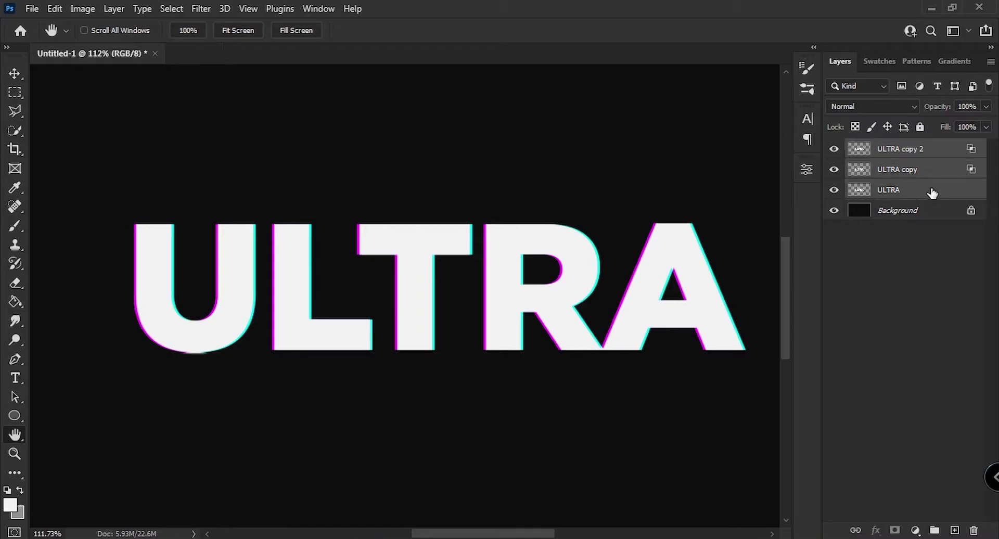
{"action": "key", "text": "ctrl+g"}
Duplicate Group 1 and merge the duplicate into a single layer
{"action": "key", "text": "ctrl+j"}
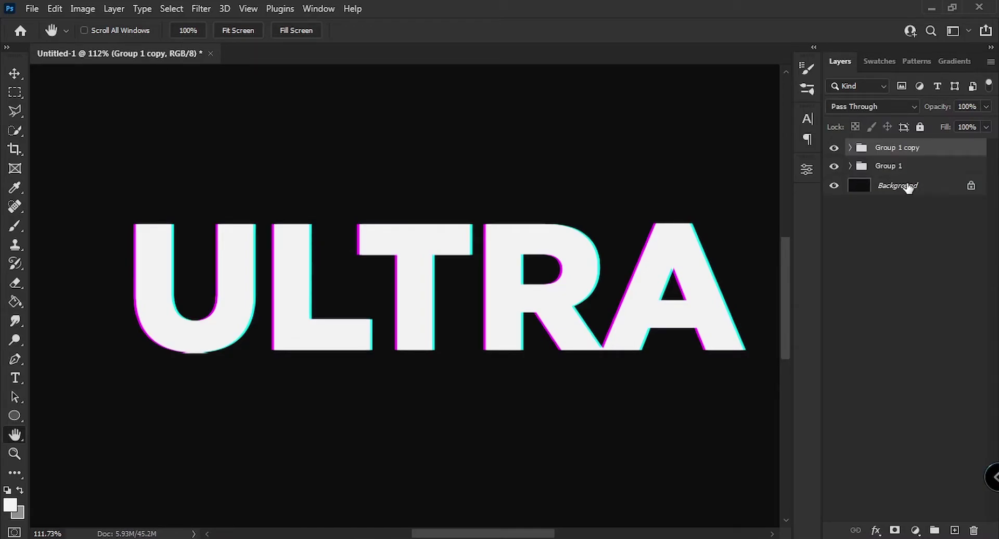
{"action": "right_click", "coordinate": [933, 149]}
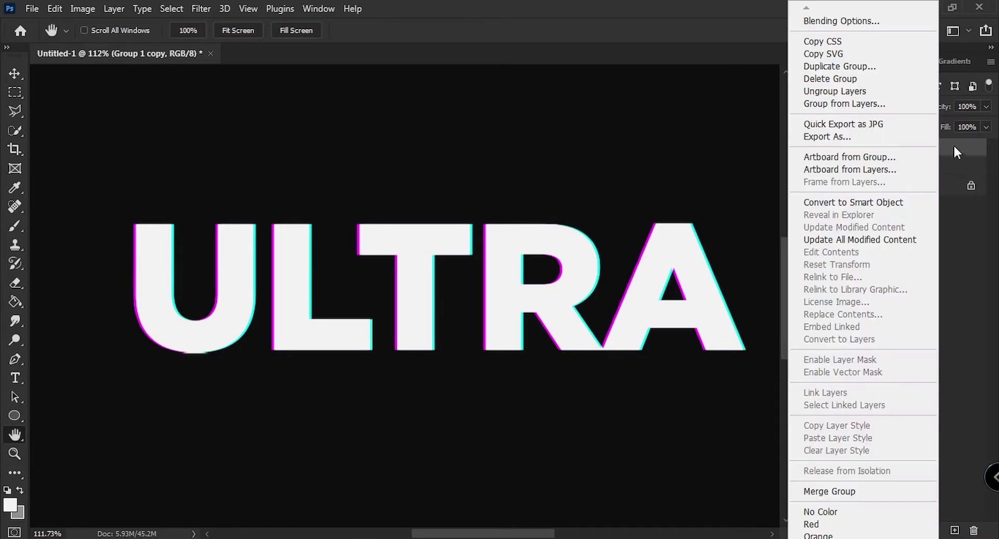
{"action": "left_click", "coordinate": [838, 491]}
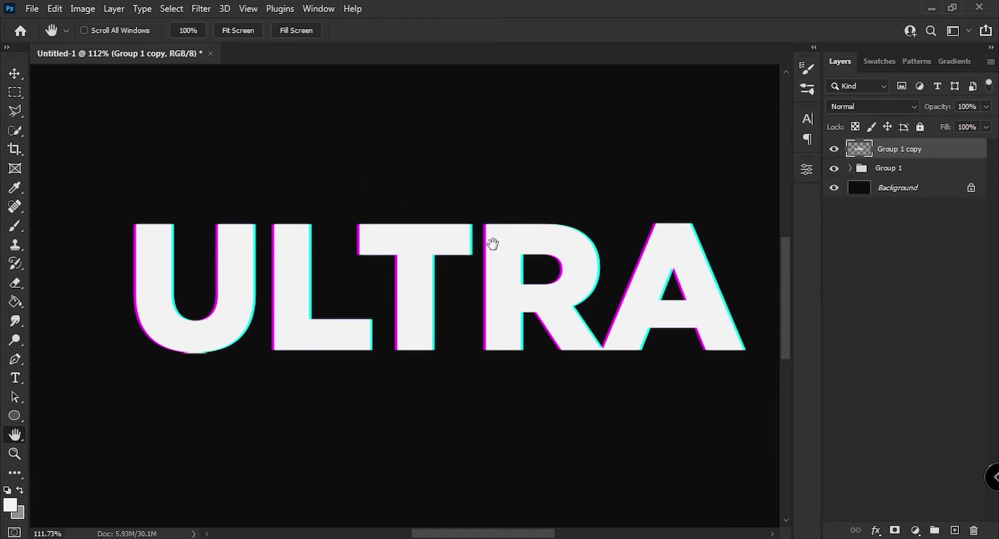
Select a thin horizontal strip near the top of the U's left stem, shift it slightly left, and clear the selection
{"action": "left_click_drag", "start_coordinate": [536, 238], "coordinate": [532, 232]}
{"action": "key", "text": "z"}
{"action": "left_click_drag", "start_coordinate": [130, 246], "coordinate": [216, 245]}
{"action": "key", "text": "m"}
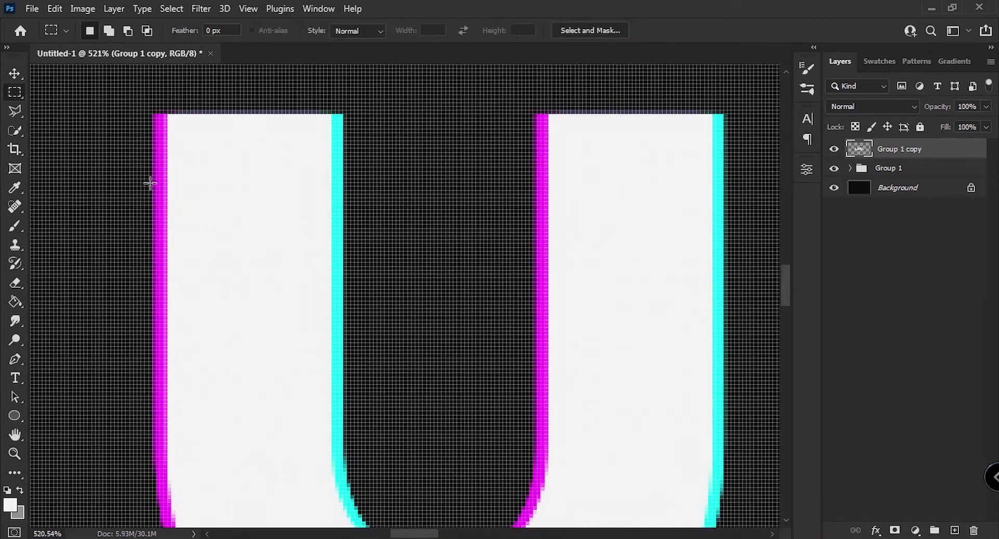
{"action": "right_click", "coordinate": [14, 93]}
{"action": "left_click", "coordinate": [96, 125]}
{"action": "right_click", "coordinate": [15, 93]}
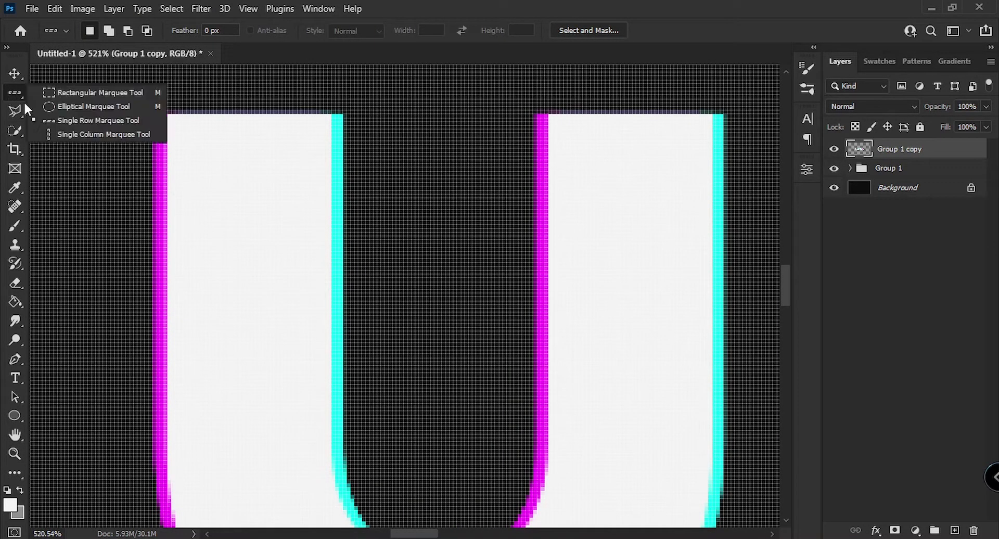
{"action": "left_click", "coordinate": [65, 95]}
{"action": "mouse_move", "coordinate": [134, 165]}
{"action": "left_mouse_down"}
{"action": "mouse_move", "coordinate": [358, 175]}
{"action": "mouse_move", "coordinate": [310, 173]}
{"action": "left_mouse_up"}
{"action": "key", "text": "v"}
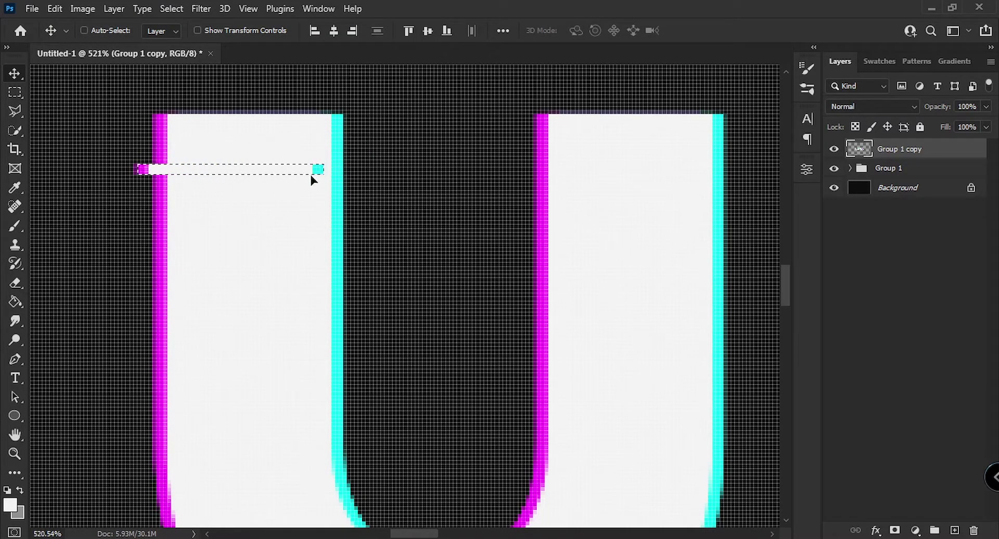
{"action": "key", "text": "l"}
{"action": "right_click", "coordinate": [311, 171]}
{"action": "left_click", "coordinate": [331, 174]}
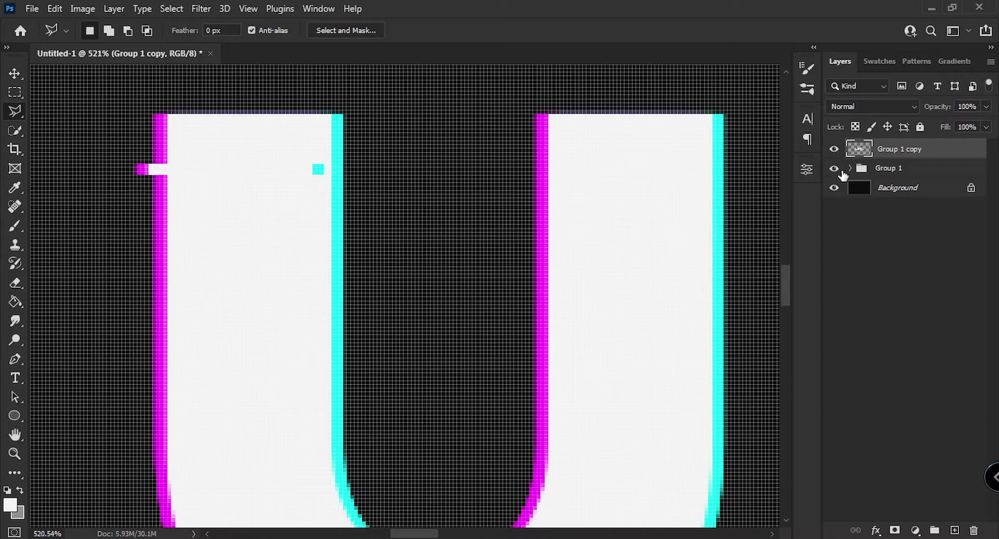
Hide Group 1 beneath the merged Group 1 copy layer so the gaps behind the shifted strip show
{"action": "left_click", "coordinate": [834, 168]}
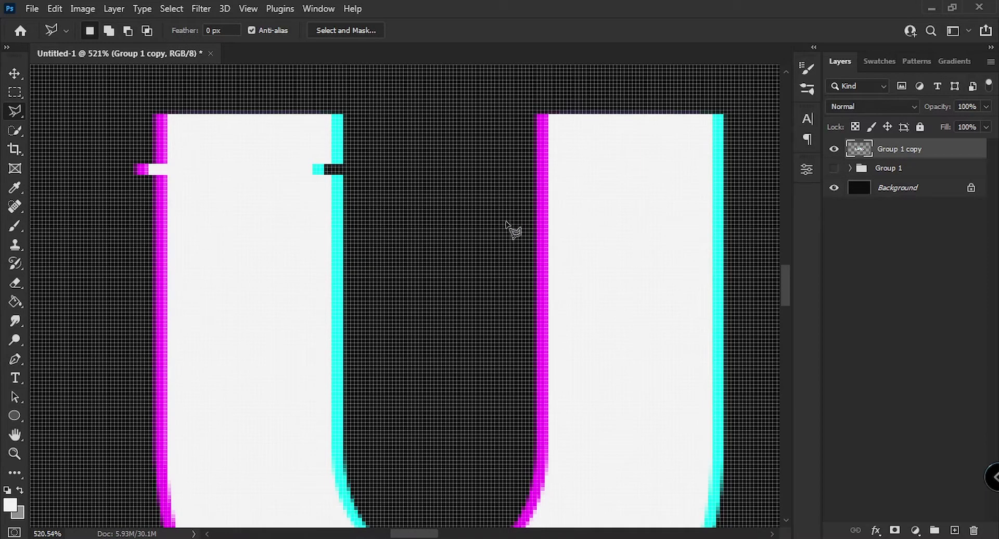
{"action": "key", "text": "v"}
{"action": "left_click_drag", "start_coordinate": [298, 161], "coordinate": [395, 167]}
{"action": "key", "text": "z"}
{"action": "left_click_drag", "start_coordinate": [329, 160], "coordinate": [418, 234]}
{"action": "left_click", "coordinate": [833, 167]}
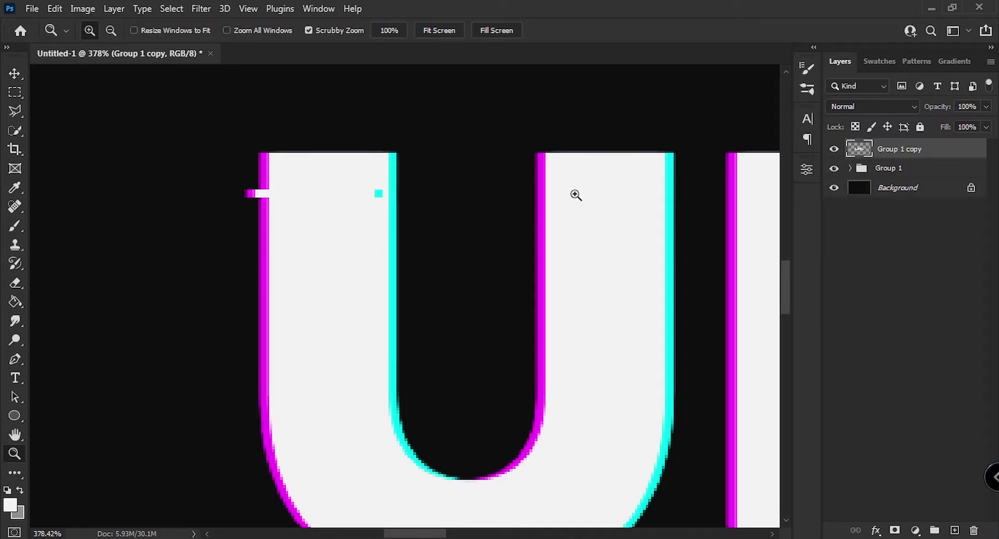
{"action": "left_click_drag", "start_coordinate": [379, 196], "coordinate": [317, 250]}
{"action": "left_click_drag", "start_coordinate": [510, 260], "coordinate": [556, 245]}
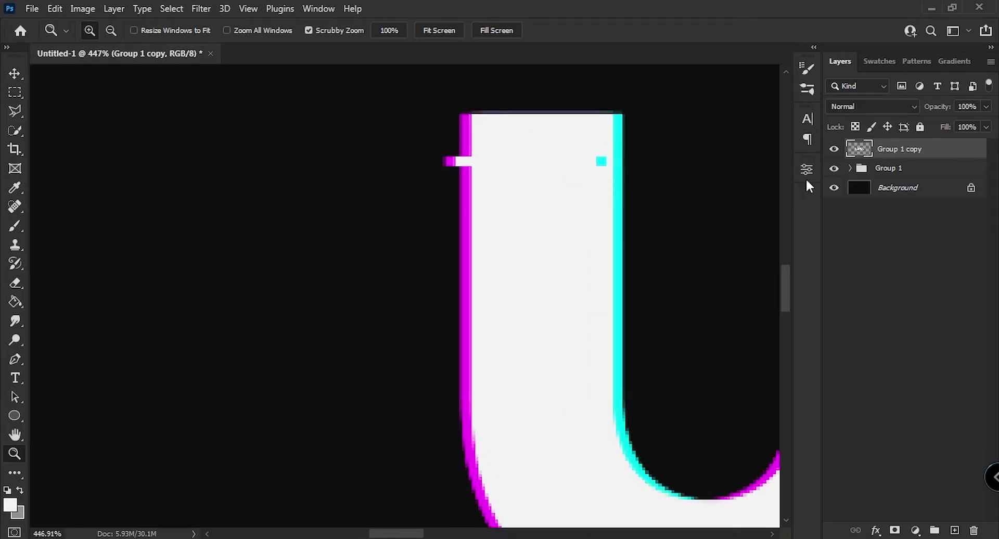
{"action": "left_click", "coordinate": [834, 168]}
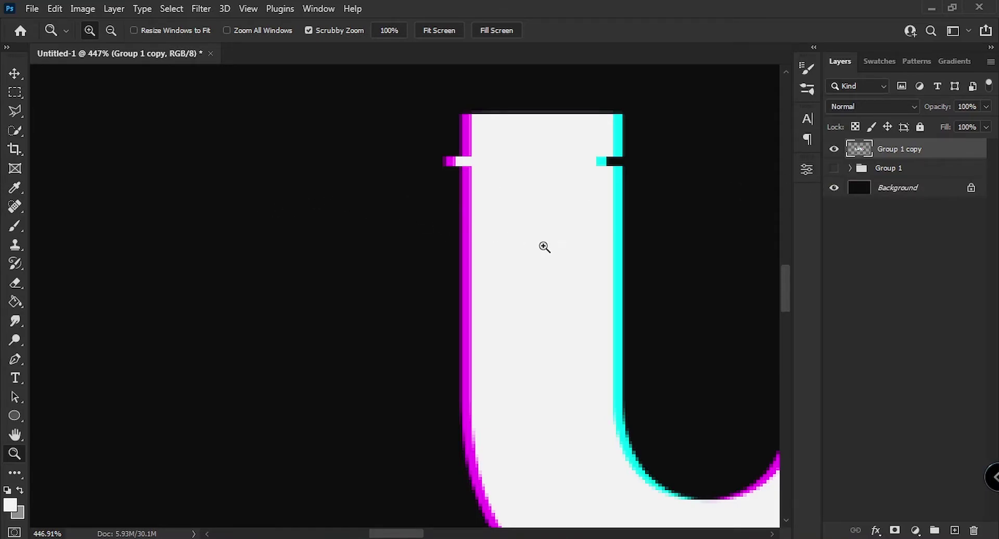
Offset two more thin horizontal strips along the upper and middle part of the U's left stem in opposite directions
{"action": "key", "text": "h"}
{"action": "left_click_drag", "start_coordinate": [646, 295], "coordinate": [515, 275]}
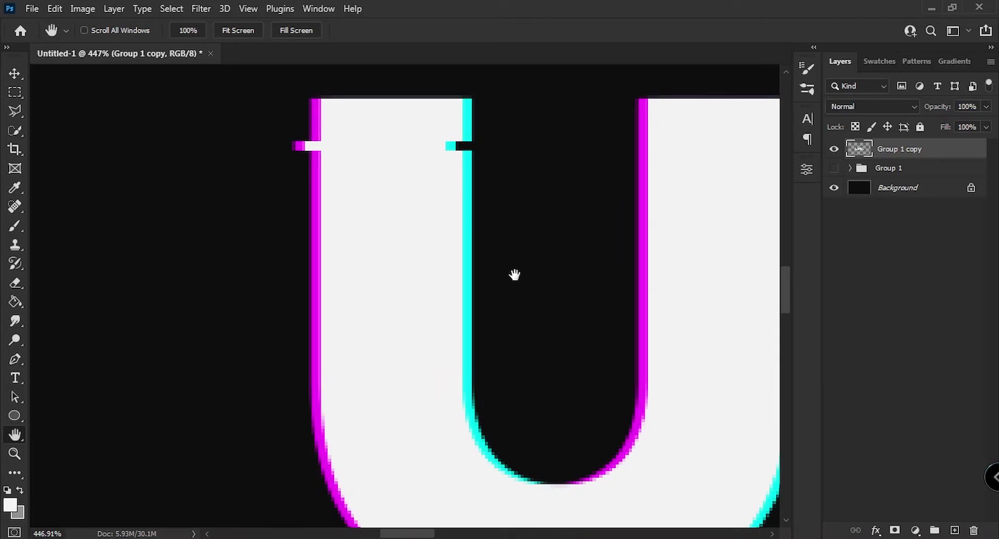
{"action": "key", "text": "m"}
{"action": "left_click_drag", "start_coordinate": [472, 198], "coordinate": [382, 202]}
{"action": "left_click_drag", "start_coordinate": [481, 276], "coordinate": [300, 290]}
{"action": "left_click_drag", "start_coordinate": [375, 283], "coordinate": [357, 283], "text": "ctrl"}
Offset thin horizontal strips on the lower part of the U's left stem and its bottom curve
{"action": "left_click_drag", "start_coordinate": [489, 376], "coordinate": [361, 383]}
{"action": "scroll", "coordinate": [383, 364], "scroll_direction": "down", "scroll_amount": 3}
{"action": "scroll", "coordinate": [383, 364], "scroll_direction": "right", "scroll_amount": 2}
{"action": "left_click_drag", "start_coordinate": [396, 341], "coordinate": [207, 356]}
{"action": "key", "text": "h"}
{"action": "left_click_drag", "start_coordinate": [477, 353], "coordinate": [414, 303]}
{"action": "left_click_drag", "start_coordinate": [343, 389], "coordinate": [342, 389]}
{"action": "key", "text": "v"}
{"action": "left_click_drag", "start_coordinate": [241, 383], "coordinate": [232, 394]}
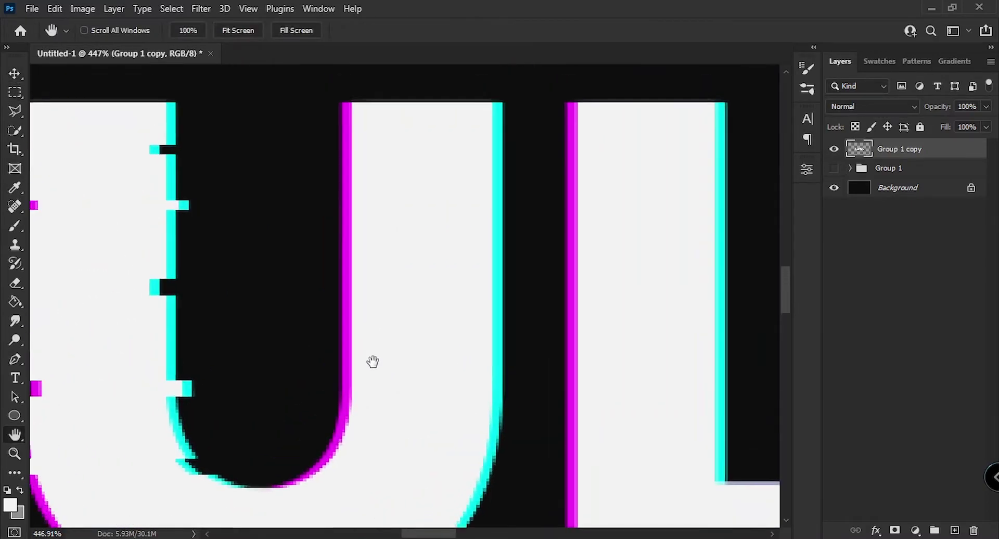
Slice the U's right stem into several horizontal strips and nudge them alternately left and right
{"action": "left_click_drag", "start_coordinate": [395, 389], "coordinate": [409, 389]}
{"action": "key", "text": "m"}
{"action": "left_click_drag", "start_coordinate": [337, 279], "coordinate": [382, 295]}
{"action": "key", "text": "v"}
{"action": "left_click_drag", "start_coordinate": [383, 292], "coordinate": [375, 291]}
{"action": "key", "text": "m"}
{"action": "left_click_drag", "start_coordinate": [528, 225], "coordinate": [341, 240]}
{"action": "left_click_drag", "start_coordinate": [456, 220], "coordinate": [416, 224]}
{"action": "key", "text": "v"}
{"action": "left_click_drag", "start_coordinate": [468, 216], "coordinate": [477, 216]}
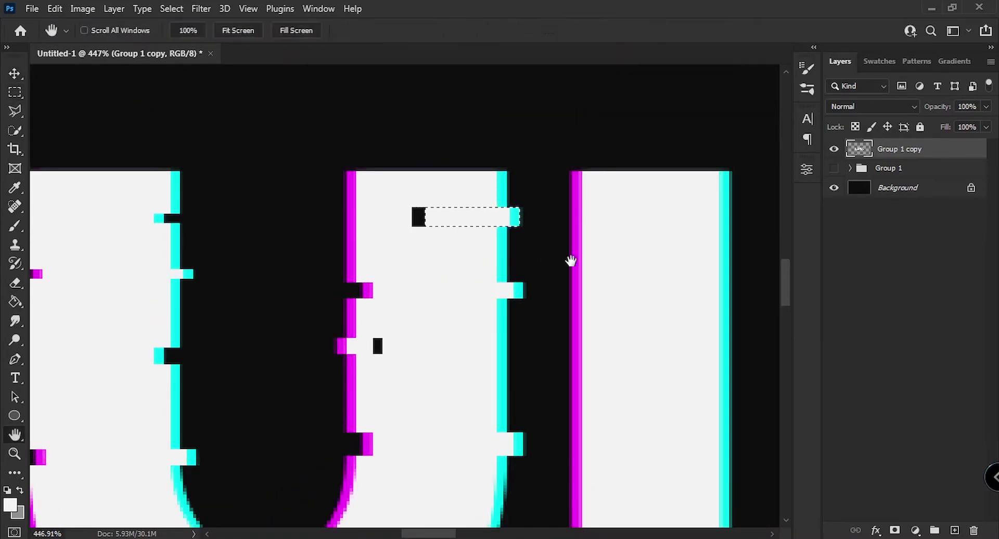
Offset small slices along the L's stem by a few pixels to alternating sides
{"action": "scroll", "coordinate": [549, 259], "scroll_direction": "down", "scroll_amount": 2}
{"action": "key", "text": "m"}
{"action": "left_click_drag", "start_coordinate": [502, 284], "coordinate": [528, 358]}
{"action": "key", "text": "v"}
{"action": "key", "text": "m"}
{"action": "mouse_move", "coordinate": [598, 412]}
{"action": "left_mouse_down"}
{"action": "mouse_move", "coordinate": [546, 357]}
{"action": "mouse_move", "coordinate": [509, 364]}
{"action": "left_mouse_up"}
{"action": "key", "text": "v"}
{"action": "left_click_drag", "start_coordinate": [533, 374], "coordinate": [542, 375]}
{"action": "scroll", "coordinate": [482, 375], "scroll_direction": "up", "scroll_amount": 2}
{"action": "key", "text": "m"}
{"action": "mouse_move", "coordinate": [400, 319]}
{"action": "left_mouse_down"}
{"action": "mouse_move", "coordinate": [232, 333]}
{"action": "mouse_move", "coordinate": [279, 323]}
{"action": "left_mouse_up"}
{"action": "key", "text": "m"}
{"action": "mouse_move", "coordinate": [238, 367]}
{"action": "left_mouse_down"}
{"action": "mouse_move", "coordinate": [287, 379]}
{"action": "mouse_move", "coordinate": [295, 394]}
{"action": "left_mouse_up"}
{"action": "key", "text": "v"}
{"action": "left_click_drag", "start_coordinate": [278, 381], "coordinate": [270, 381]}
Offset another slice of the L and shift the end of its foot slightly right, leaving a narrow gap
{"action": "key", "text": "m"}
{"action": "left_click_drag", "start_coordinate": [401, 234], "coordinate": [231, 257]}
{"action": "left_click_drag", "start_coordinate": [348, 165], "coordinate": [334, 179]}
{"action": "mouse_move", "coordinate": [239, 109]}
{"action": "left_mouse_down"}
{"action": "mouse_move", "coordinate": [401, 130]}
{"action": "mouse_move", "coordinate": [413, 312]}
{"action": "mouse_move", "coordinate": [470, 297]}
{"action": "mouse_move", "coordinate": [318, 307]}
{"action": "left_mouse_up"}
{"action": "key", "text": "h"}
{"action": "key", "text": "v"}
{"action": "left_click_drag", "start_coordinate": [355, 305], "coordinate": [367, 305]}
Shift several thin horizontal strips of the T's stem alternately left and right
{"action": "key", "text": "m"}
{"action": "left_click_drag", "start_coordinate": [489, 436], "coordinate": [296, 455]}
{"action": "left_click_drag", "start_coordinate": [375, 445], "coordinate": [363, 445]}
{"action": "left_click_drag", "start_coordinate": [319, 371], "coordinate": [450, 375]}
{"action": "left_click_drag", "start_coordinate": [430, 379], "coordinate": [441, 380]}
{"action": "scroll", "coordinate": [404, 379], "scroll_direction": "up", "scroll_amount": 3}
Offset two strips of the T's crossbar, the lower one to the left and the upper one to the right
{"action": "key", "text": "m"}
{"action": "mouse_move", "coordinate": [179, 248]}
{"action": "left_mouse_down"}
{"action": "mouse_move", "coordinate": [599, 258]}
{"action": "mouse_move", "coordinate": [576, 254]}
{"action": "left_mouse_up"}
{"action": "key", "text": "v"}
{"action": "key", "text": "m"}
{"action": "left_click_drag", "start_coordinate": [578, 196], "coordinate": [183, 212]}
{"action": "key", "text": "v"}
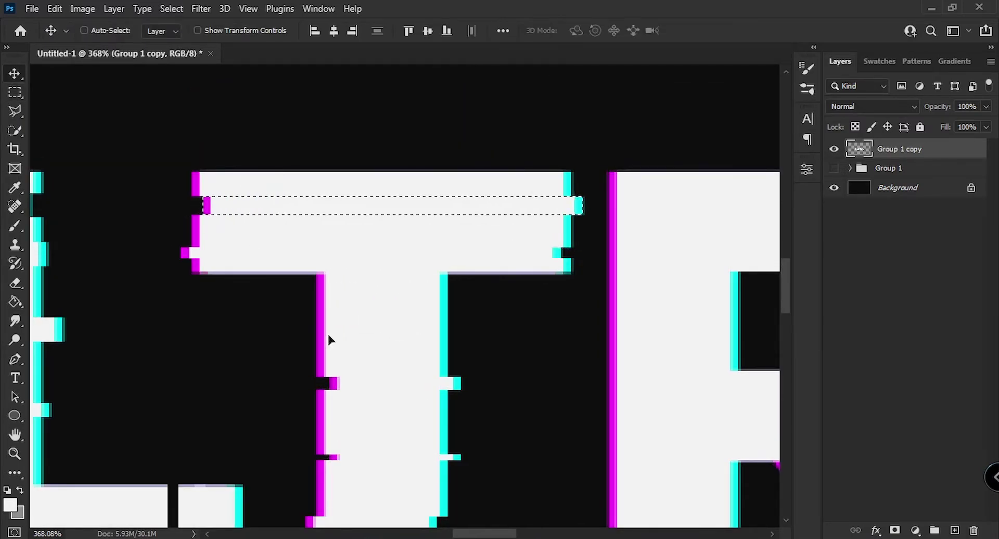
Offset horizontal slices across the upper part of the R by a few pixels
{"action": "scroll", "coordinate": [328, 339], "scroll_direction": "down", "scroll_amount": 2}
{"action": "key", "text": "h"}
{"action": "left_click_drag", "start_coordinate": [531, 297], "coordinate": [238, 281]}
{"action": "key", "text": "m"}
{"action": "left_click_drag", "start_coordinate": [166, 248], "coordinate": [512, 223]}
{"action": "key", "text": "v"}
{"action": "left_click_drag", "start_coordinate": [357, 229], "coordinate": [370, 229]}
{"action": "key", "text": "m"}
{"action": "left_click_drag", "start_coordinate": [280, 148], "coordinate": [245, 151]}
{"action": "key", "text": "v"}
Offset further horizontal slices across the R's bowl, lower stem and diagonal leg
{"action": "key", "text": "m"}
{"action": "left_click_drag", "start_coordinate": [160, 354], "coordinate": [262, 363]}
{"action": "key", "text": "v"}
{"action": "key", "text": "m"}
{"action": "right_click", "coordinate": [296, 336]}
{"action": "left_click_drag", "start_coordinate": [477, 375], "coordinate": [349, 385]}
{"action": "key", "text": "m"}
{"action": "key", "text": "v"}
{"action": "left_click_drag", "start_coordinate": [278, 424], "coordinate": [172, 434]}
{"action": "key", "text": "m"}
{"action": "left_click_drag", "start_coordinate": [476, 289], "coordinate": [175, 306]}
{"action": "key", "text": "v"}
Offset thin horizontal strips on the A's two legs and around its inner opening
{"action": "scroll", "coordinate": [190, 304], "scroll_direction": "right", "scroll_amount": 5}
{"action": "key", "text": "m"}
{"action": "mouse_move", "coordinate": [286, 276]}
{"action": "left_mouse_down"}
{"action": "mouse_move", "coordinate": [423, 286]}
{"action": "mouse_move", "coordinate": [382, 285]}
{"action": "left_mouse_up"}
{"action": "key", "text": "v"}
{"action": "key", "text": "m"}
{"action": "mouse_move", "coordinate": [426, 411]}
{"action": "left_mouse_down"}
{"action": "mouse_move", "coordinate": [249, 404]}
{"action": "mouse_move", "coordinate": [285, 410]}
{"action": "left_mouse_up"}
{"action": "key", "text": "v"}
{"action": "left_click_drag", "start_coordinate": [457, 411], "coordinate": [614, 416]}
{"action": "key", "text": "v"}
{"action": "left_click_drag", "start_coordinate": [546, 415], "coordinate": [536, 414]}
{"action": "left_click_drag", "start_coordinate": [572, 299], "coordinate": [512, 305]}
Offset three horizontal strips across the upper half of the A and clear the selection
{"action": "key", "text": "v"}
{"action": "key", "text": "m"}
{"action": "left_click_drag", "start_coordinate": [517, 164], "coordinate": [338, 175]}
{"action": "key", "text": "v"}
{"action": "left_click_drag", "start_coordinate": [367, 176], "coordinate": [355, 175]}
{"action": "key", "text": "m"}
{"action": "left_click_drag", "start_coordinate": [515, 136], "coordinate": [377, 127]}
{"action": "key", "text": "m"}
{"action": "left_click_drag", "start_coordinate": [308, 225], "coordinate": [552, 241]}
{"action": "left_click_drag", "start_coordinate": [489, 234], "coordinate": [476, 234]}
{"action": "key", "text": "m"}
{"action": "key", "text": "ctrl+d"}
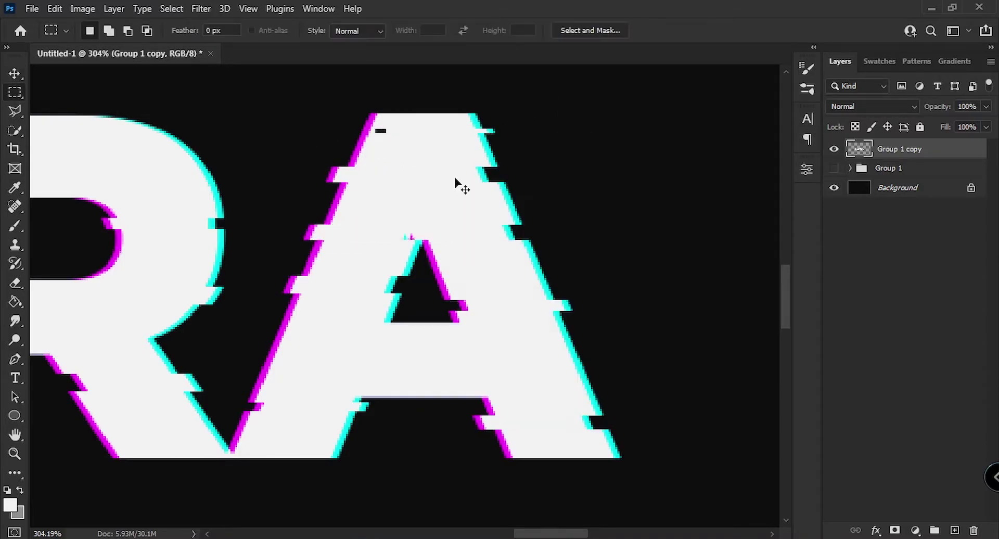
Compare the whole sliced ULTRA text with Group 1 shown and hidden
{"action": "key", "text": "ctrl+0"}
{"action": "key", "text": "ctrl+1"}
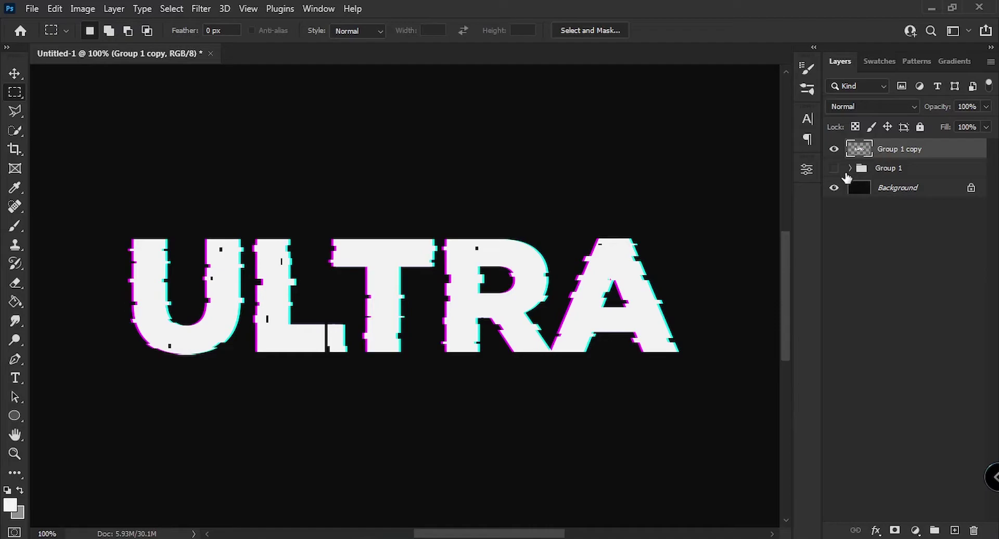
{"action": "left_click", "coordinate": [834, 169]}
{"action": "left_click", "coordinate": [834, 176]}
Apply the Displace filter with scales of 10, Stretch To Fit and Repeat Edge Pixels, using the Displacement 9 map
{"action": "left_click", "coordinate": [204, 10]}
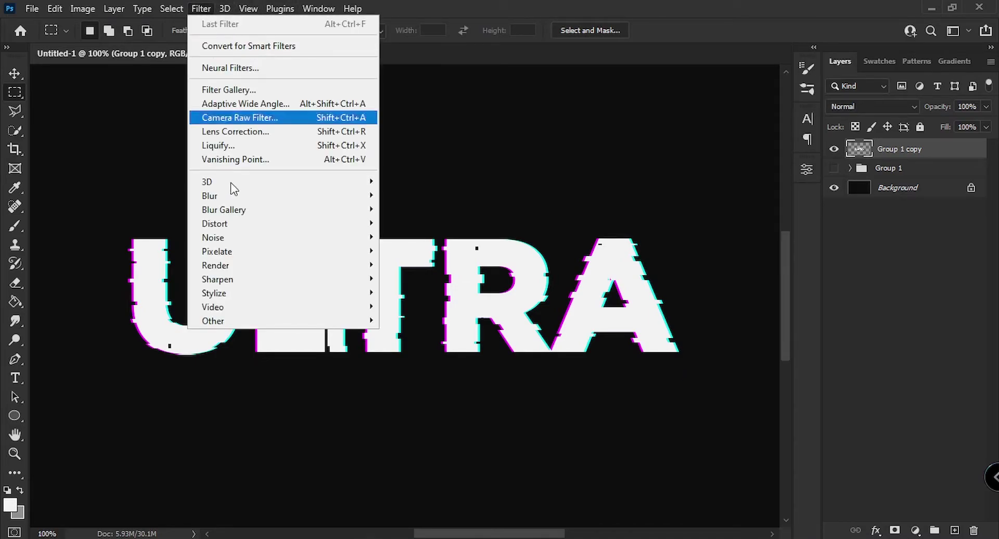
{"action": "mouse_move", "coordinate": [230, 225]}
{"action": "left_click", "coordinate": [404, 222]}
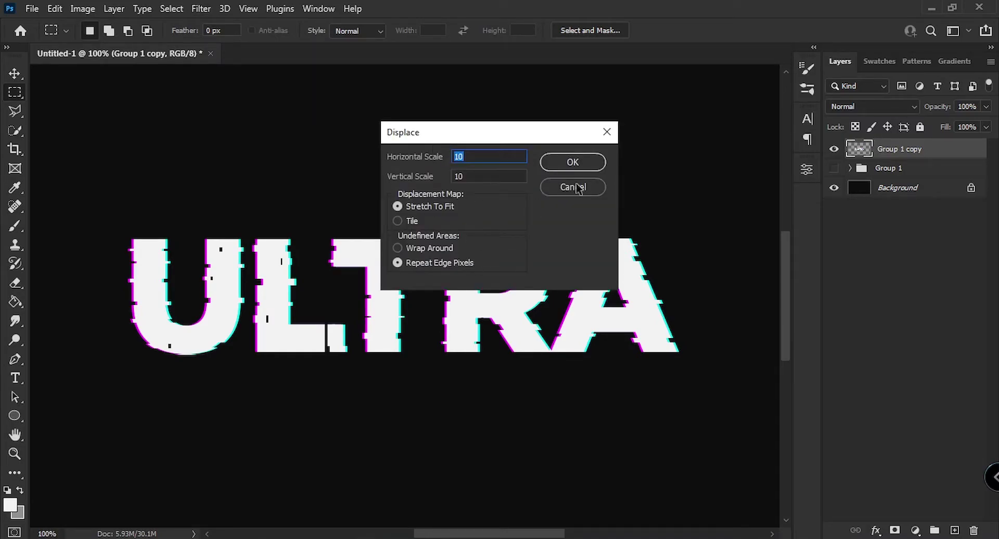
{"action": "left_click", "coordinate": [585, 166]}
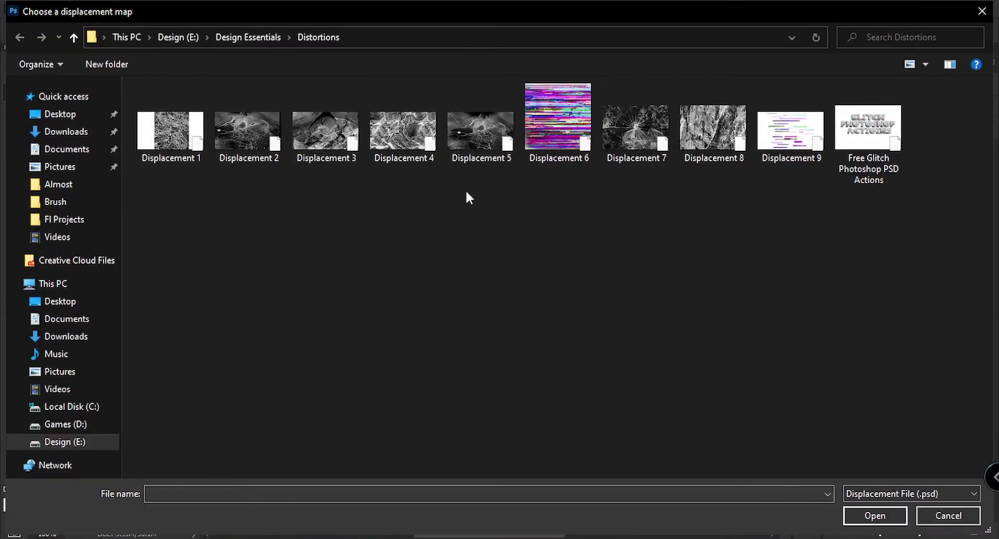
{"action": "double_click", "coordinate": [802, 139]}
{"action": "key", "text": "z"}
{"action": "left_click_drag", "start_coordinate": [388, 284], "coordinate": [397, 314]}
{"action": "key", "text": "ctrl+0"}
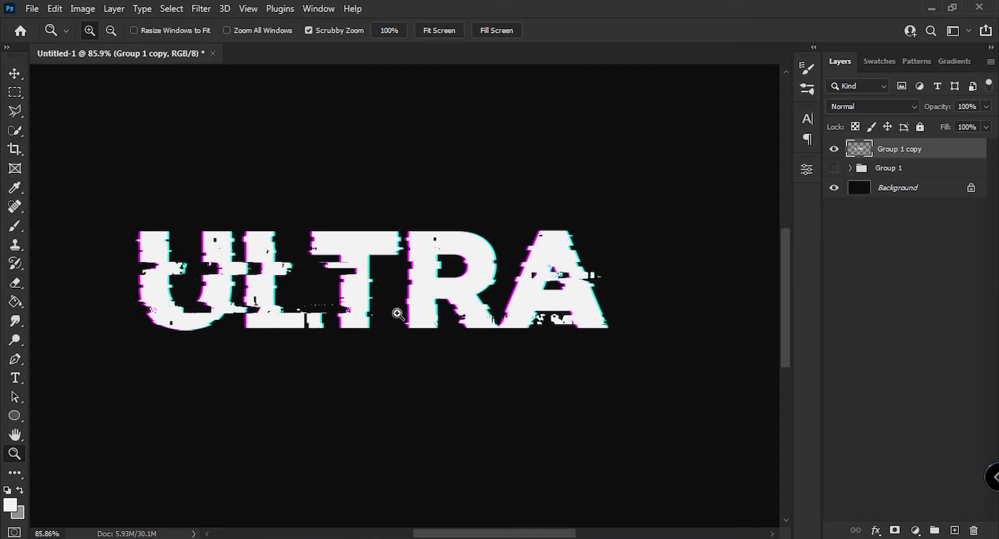
Duplicate the displaced Group 1 copy layer and set the duplicate's blend mode to Screen
{"action": "key", "text": "ctrl+j"}
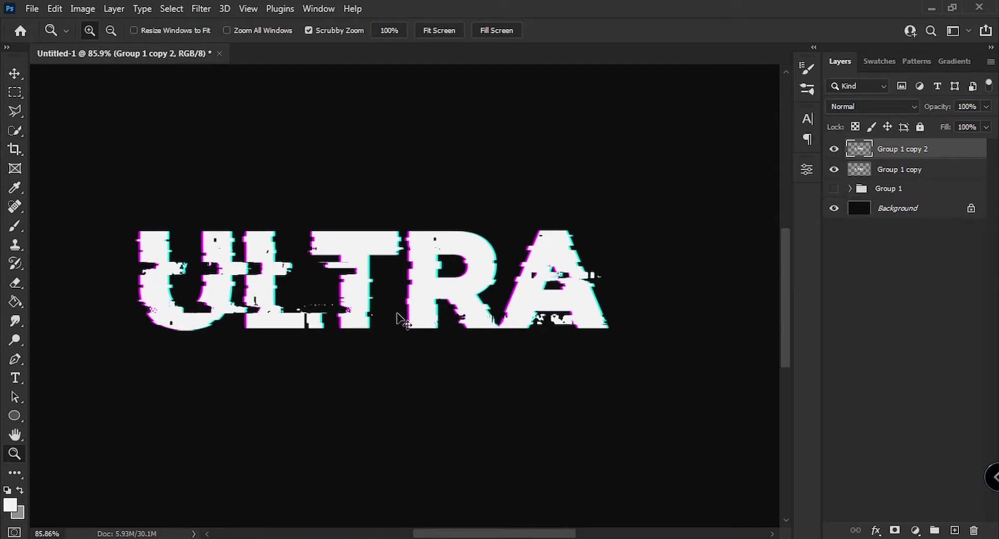
{"action": "left_click", "coordinate": [870, 107]}
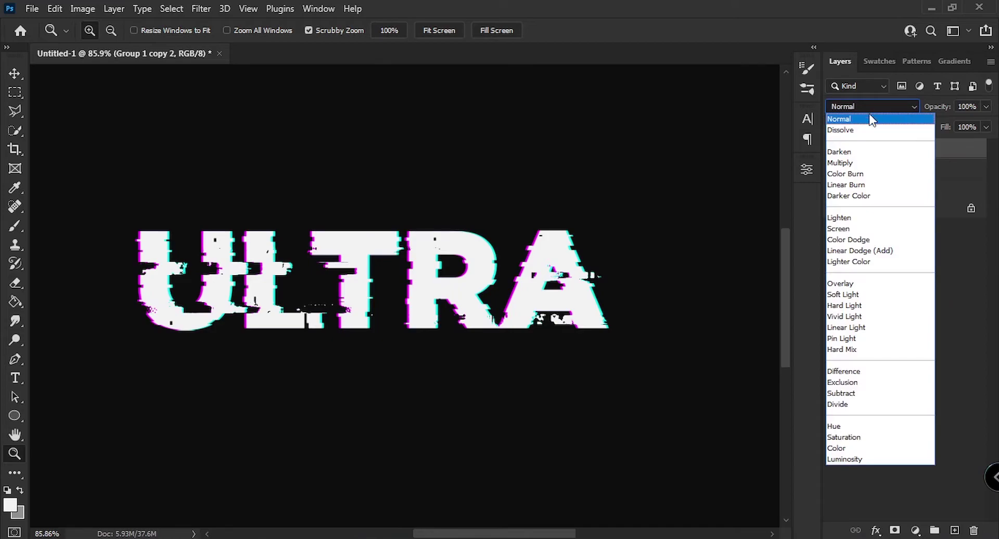
{"action": "left_click", "coordinate": [841, 229]}
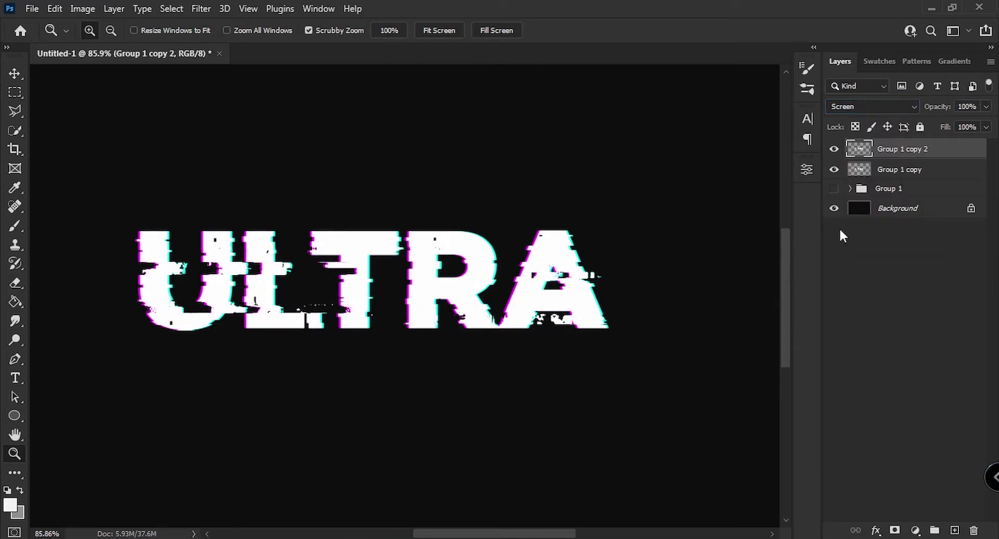
Examine the glitched edges and colour fringes of the letters up close, especially around the R
{"action": "left_click_drag", "start_coordinate": [406, 239], "coordinate": [444, 225]}
{"action": "key", "text": "v"}
{"action": "key", "text": "z"}
{"action": "key", "text": "h"}
{"action": "left_click_drag", "start_coordinate": [518, 245], "coordinate": [217, 187]}
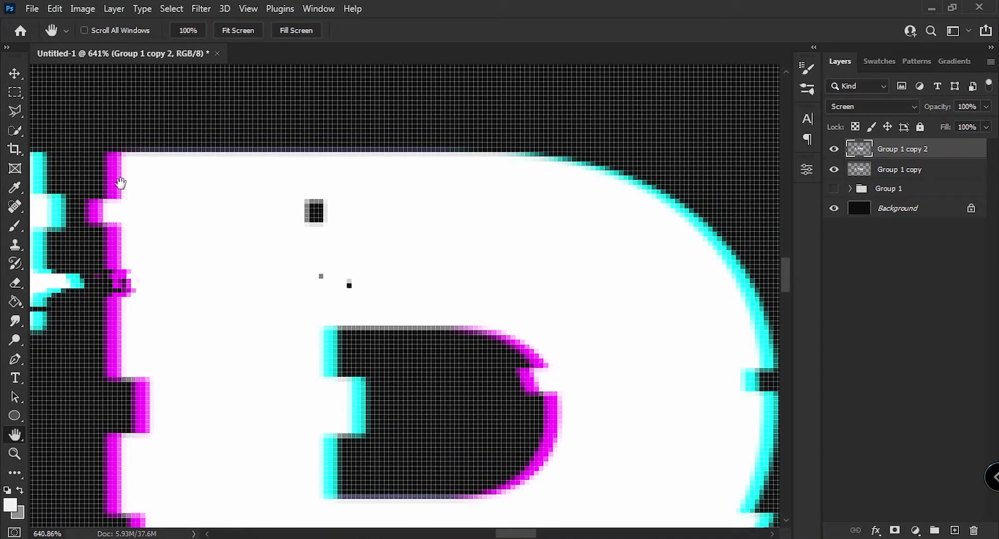
{"action": "key", "text": "z"}
{"action": "left_click_drag", "start_coordinate": [255, 242], "coordinate": [318, 245]}
{"action": "key", "text": "v"}
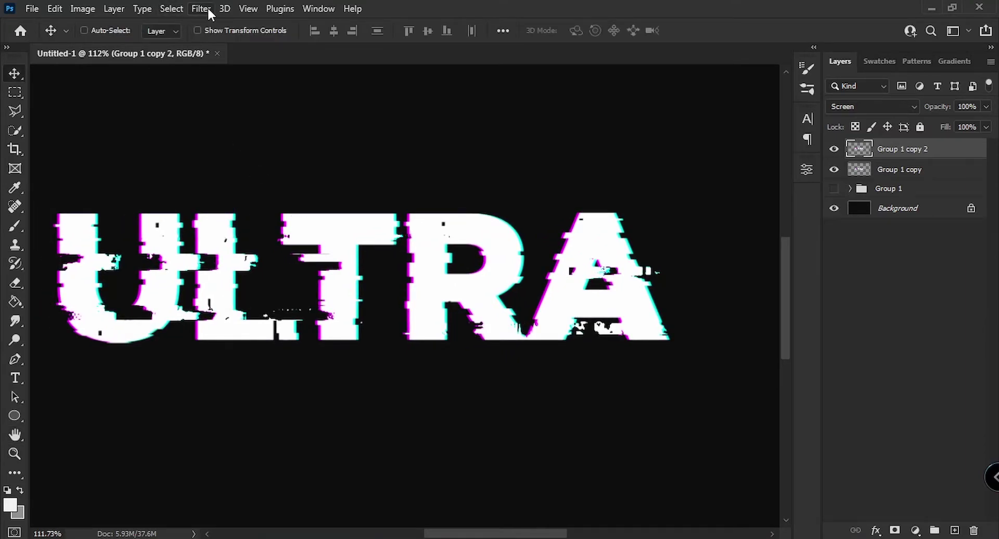
Apply a Gaussian Blur with a 5.0 pixel radius to the Group 1 copy 2 layer
{"action": "left_click", "coordinate": [204, 9]}
{"action": "mouse_move", "coordinate": [238, 196]}
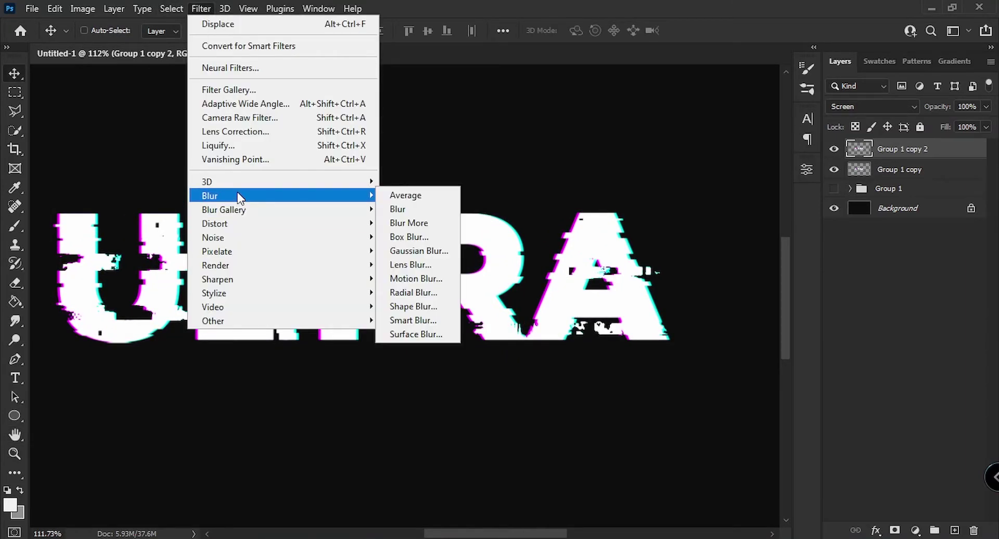
{"action": "left_click", "coordinate": [418, 251]}
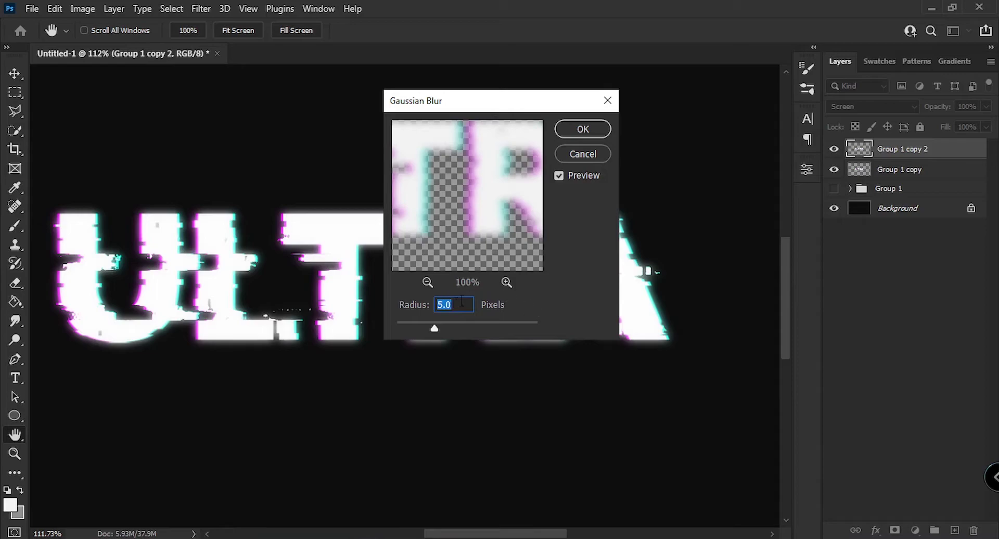
{"action": "left_click", "coordinate": [582, 130]}
Select both Group 1 copy layers and move them together slightly down and right toward the canvas centre
{"action": "key", "text": "z"}
{"action": "left_click_drag", "start_coordinate": [418, 233], "coordinate": [343, 233]}
{"action": "left_click", "coordinate": [931, 176], "text": "shift"}
{"action": "key", "text": "ctrl+t"}
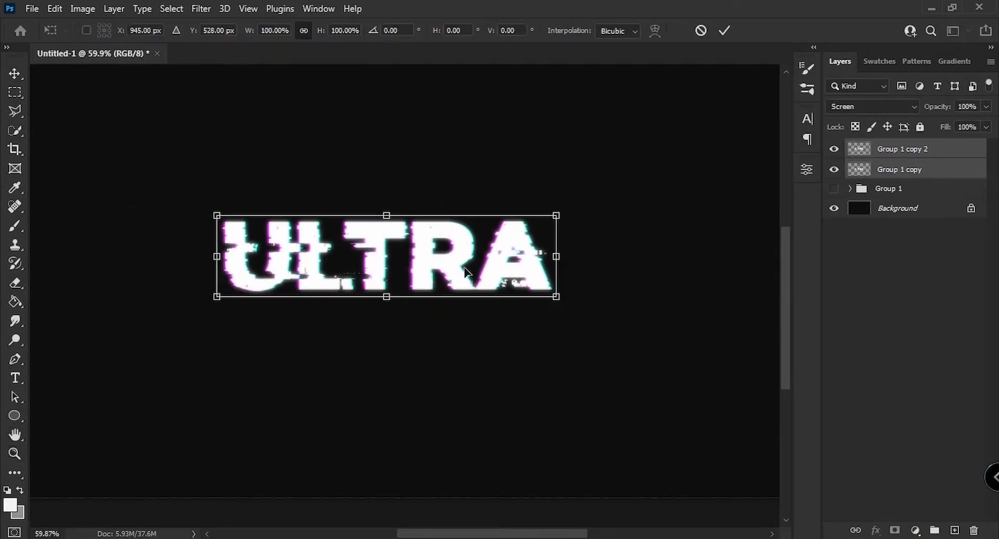
{"action": "left_click_drag", "start_coordinate": [462, 263], "coordinate": [469, 269]}
{"action": "key", "text": "Return"}
{"action": "left_click_drag", "start_coordinate": [378, 242], "coordinate": [455, 263]}
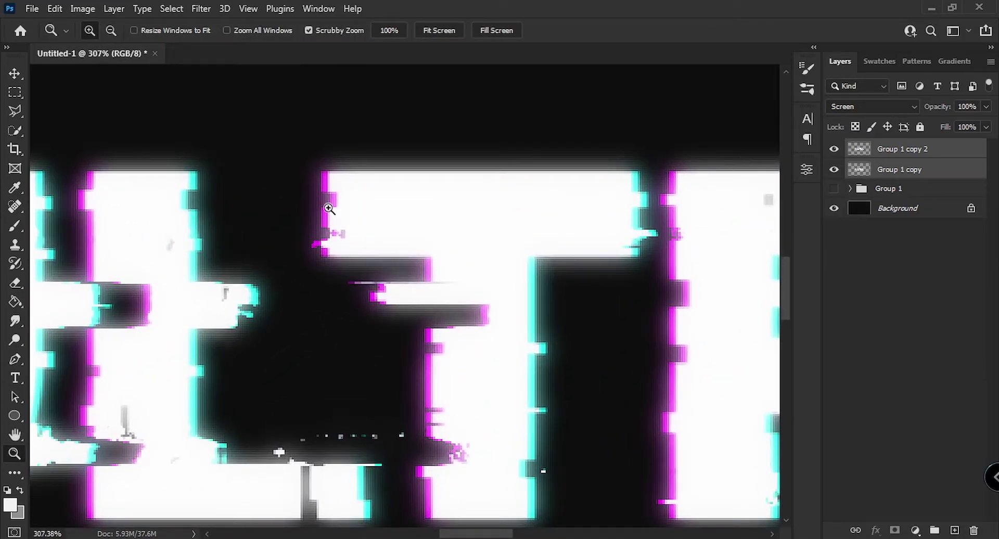
Examine the glow and magenta-cyan fringes around the T up close, and compare them with the whole ULTRA word on the canvas
{"action": "left_click_drag", "start_coordinate": [393, 162], "coordinate": [430, 163]}
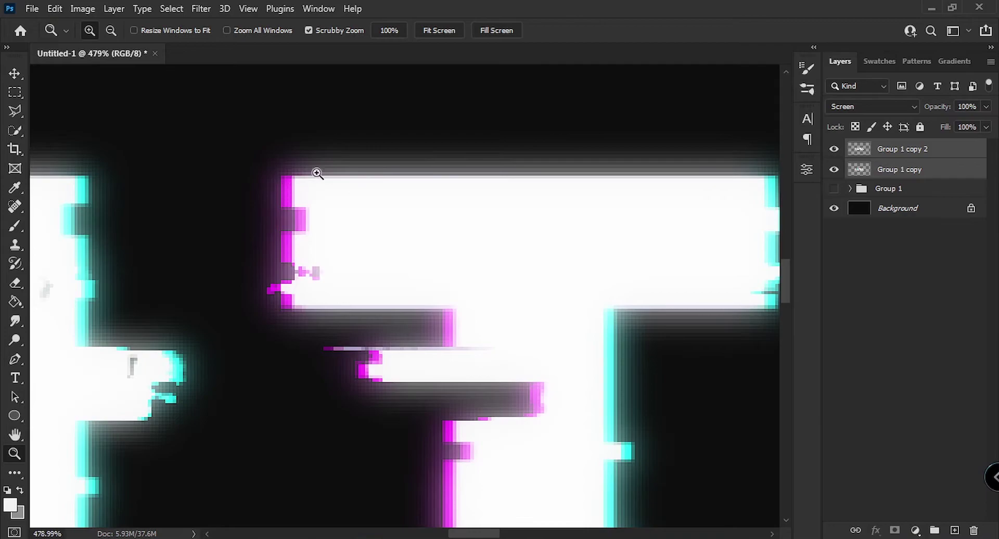
{"action": "key", "text": "h"}
{"action": "left_click_drag", "start_coordinate": [543, 357], "coordinate": [426, 304]}
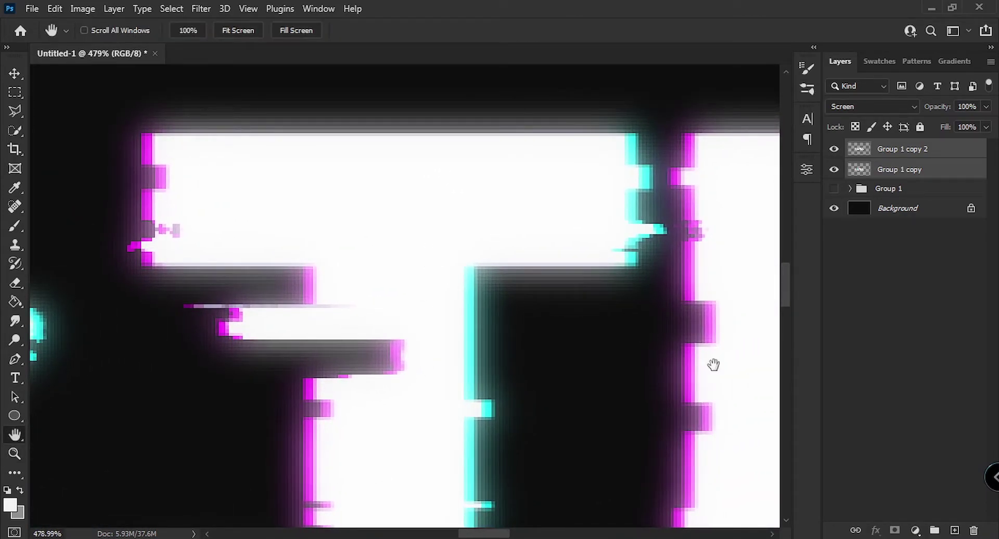
{"action": "left_click", "coordinate": [847, 328]}
{"action": "left_click", "coordinate": [927, 167]}
{"action": "left_click", "coordinate": [928, 152]}
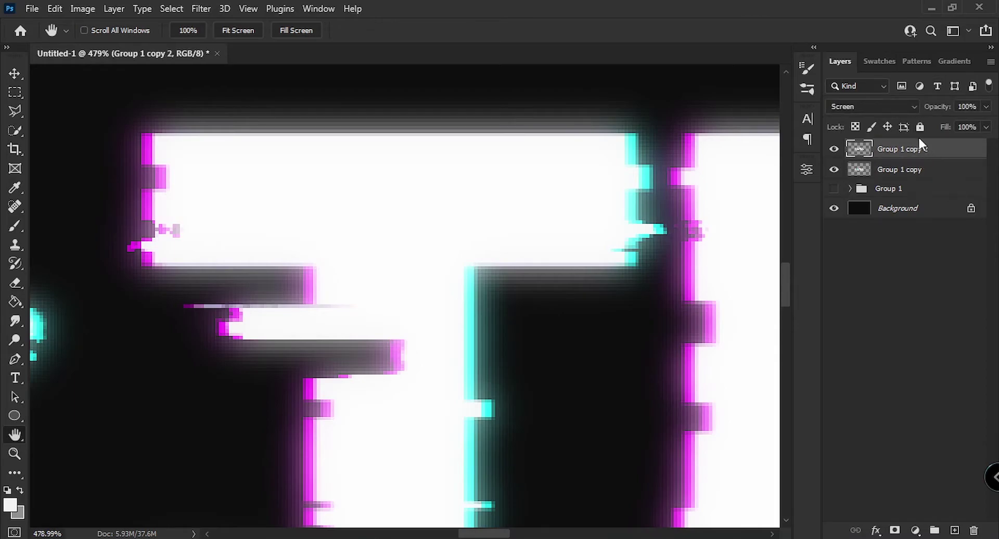
{"action": "mouse_move", "coordinate": [900, 149]}
{"action": "left_mouse_down"}
{"action": "mouse_move", "coordinate": [899, 177]}
{"action": "mouse_move", "coordinate": [883, 147]}
{"action": "left_mouse_up"}
{"action": "key", "text": "z"}
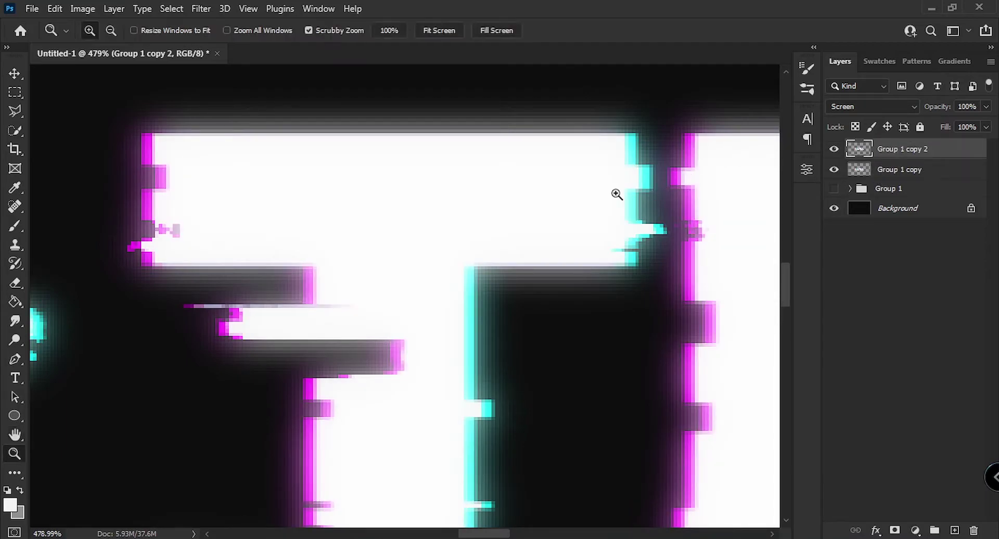
{"action": "scroll", "coordinate": [611, 194], "scroll_direction": "down", "scroll_amount": 10}
{"action": "scroll", "coordinate": [468, 212], "scroll_direction": "up", "scroll_amount": 3}
{"action": "scroll", "coordinate": [541, 216], "scroll_direction": "down", "scroll_amount": 5}
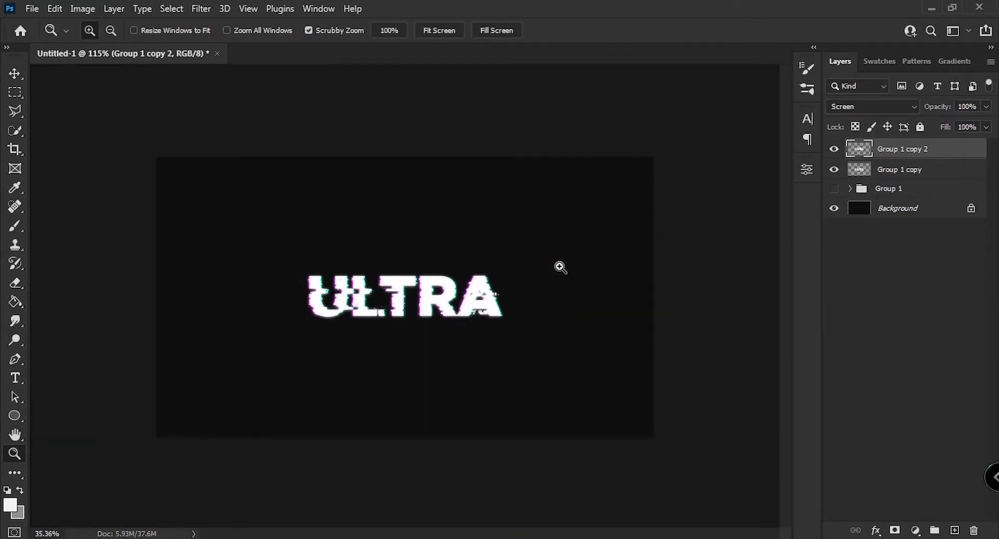
{"action": "scroll", "coordinate": [422, 296], "scroll_direction": "up", "scroll_amount": 4}
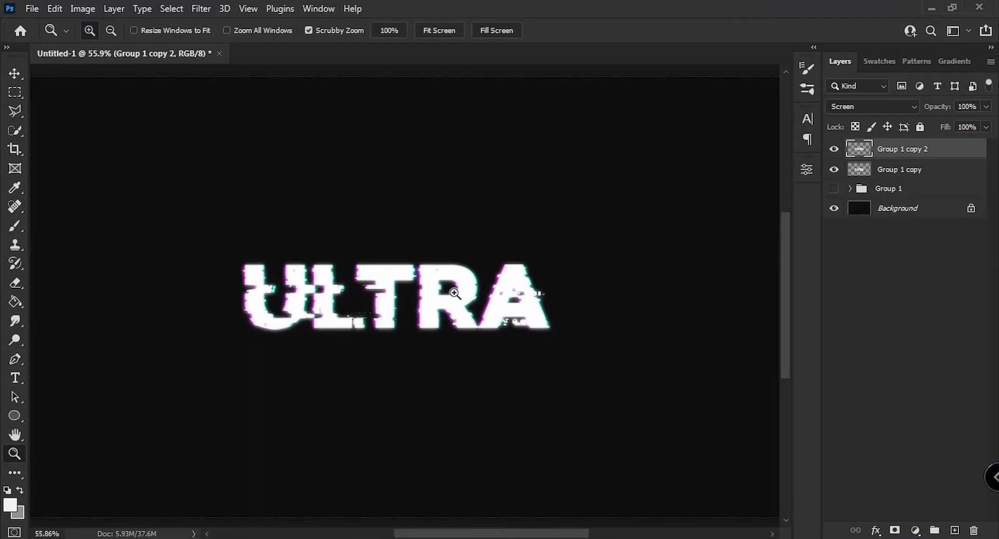
{"action": "scroll", "coordinate": [390, 287], "scroll_direction": "down", "scroll_amount": 1}
{"action": "key", "text": "v"}
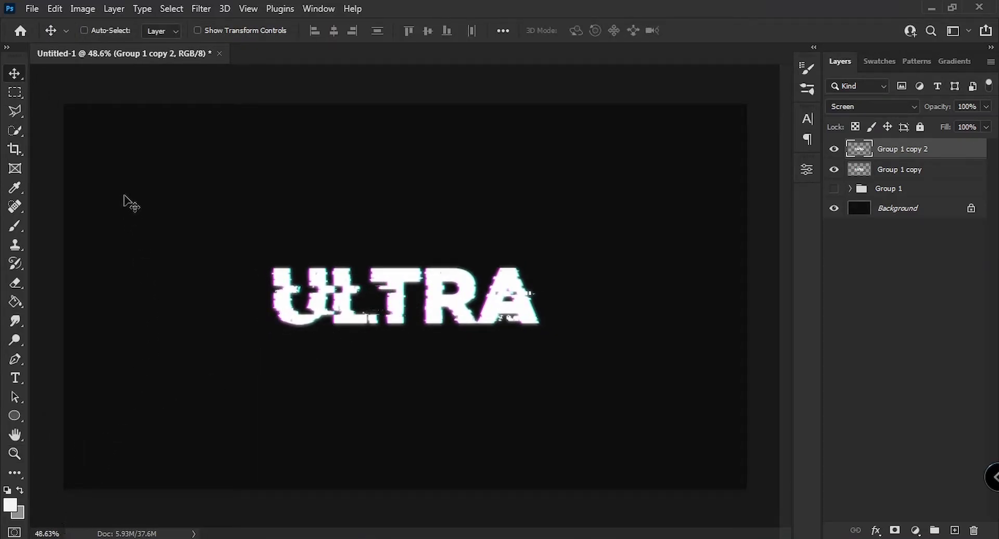
{"action": "key", "text": "z"}
{"action": "mouse_move", "coordinate": [373, 303]}
{"action": "left_mouse_down"}
{"action": "mouse_move", "coordinate": [421, 303]}
{"action": "mouse_move", "coordinate": [392, 292]}
{"action": "mouse_move", "coordinate": [368, 296]}
{"action": "left_mouse_up"}
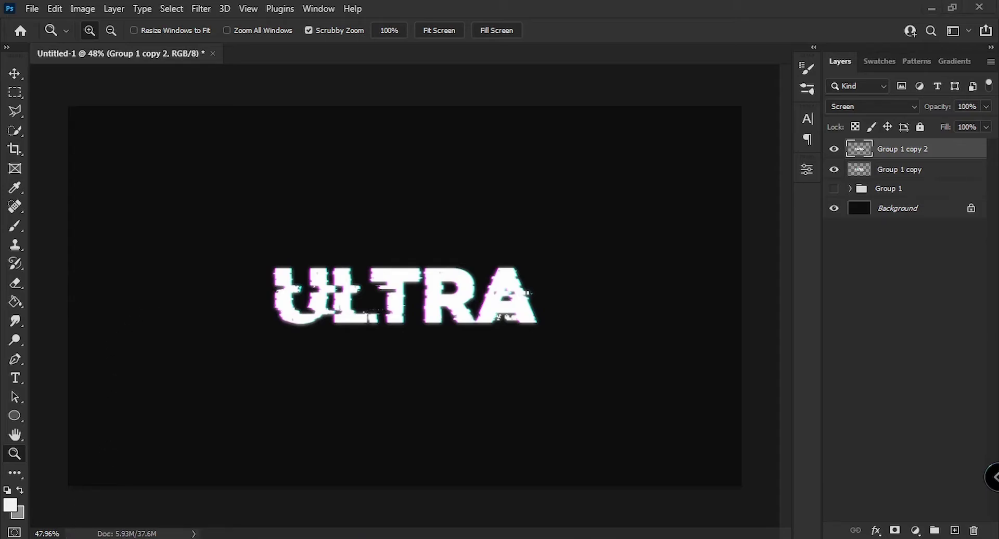
Switch to File Explorer and place image 1 from the PLASTIC TEXTURES folder into the Photoshop document
{"action": "key", "text": "alt+Tab"}
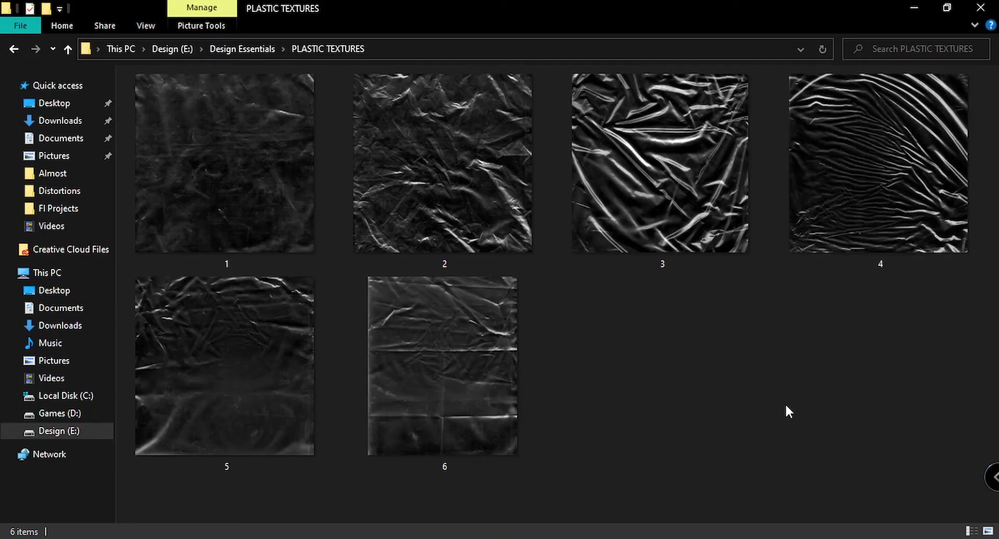
{"action": "left_click", "coordinate": [8, 273]}
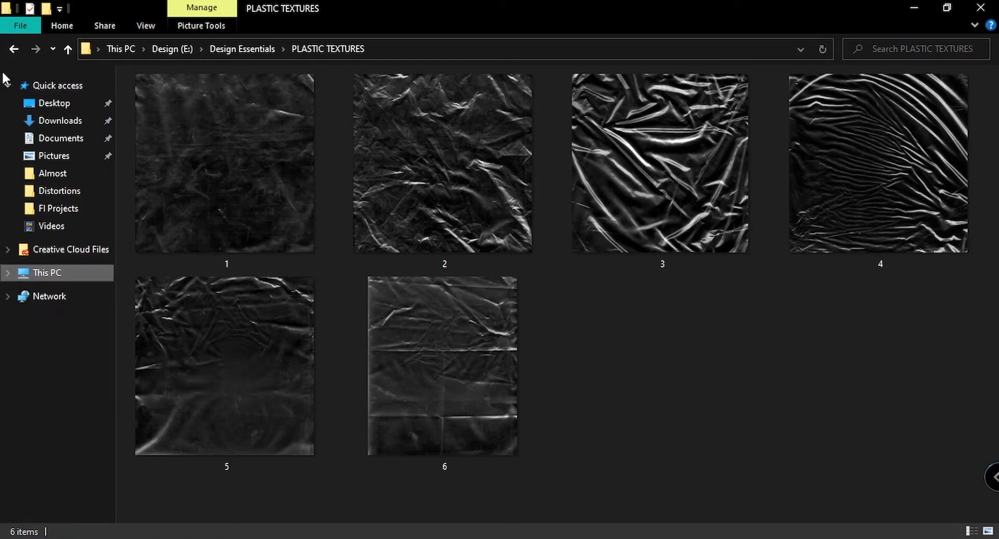
{"action": "left_click", "coordinate": [7, 85]}
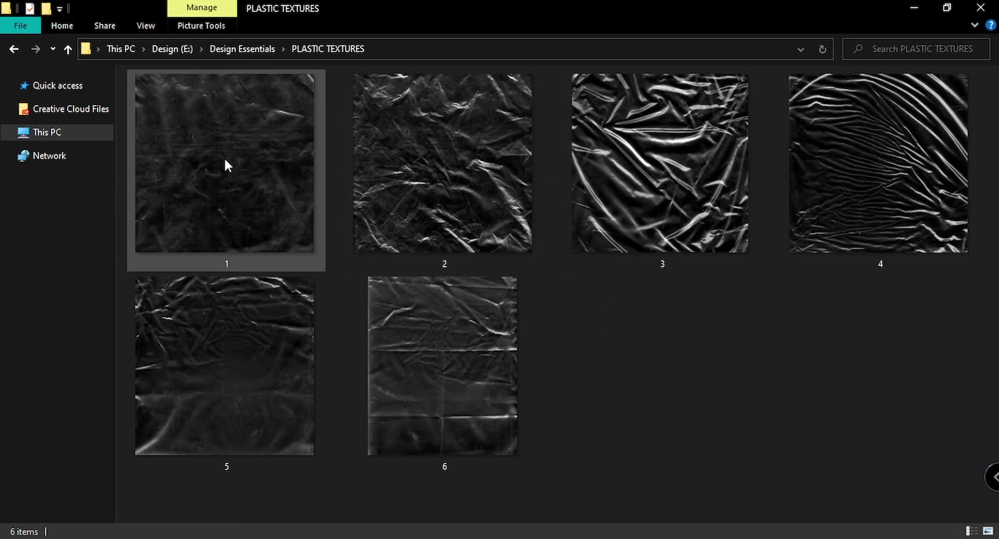
{"action": "left_click_drag", "start_coordinate": [219, 132], "coordinate": [401, 352]}
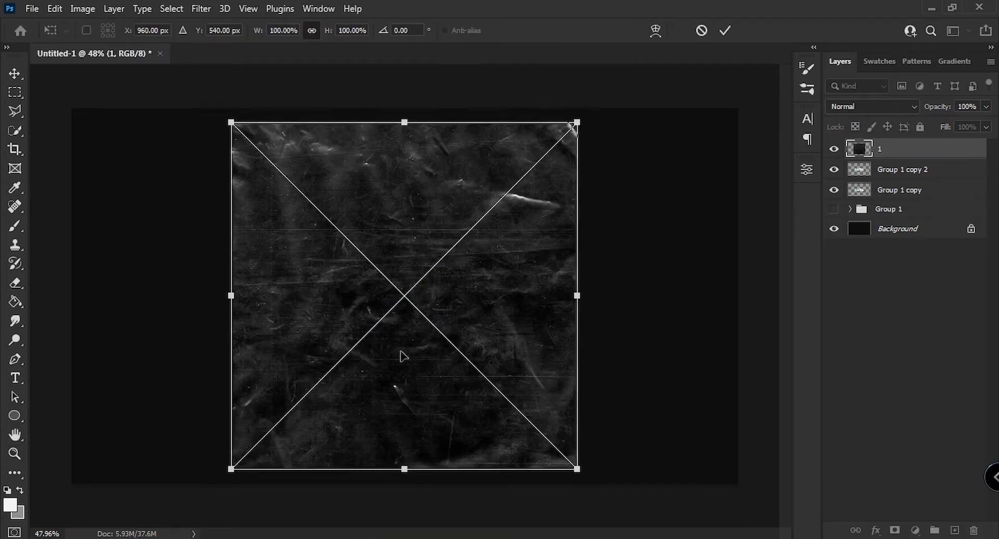
Scale the placed texture to 197.80%, centred on the canvas, and move its layer below Group 1 copy
{"action": "key", "text": "ctrl+minus"}
{"action": "key", "text": "ctrl+minus"}
{"action": "left_click_drag", "start_coordinate": [308, 199], "coordinate": [226, 119]}
{"action": "left_click_drag", "start_coordinate": [496, 384], "coordinate": [595, 465]}
{"action": "left_click_drag", "start_coordinate": [521, 383], "coordinate": [519, 378]}
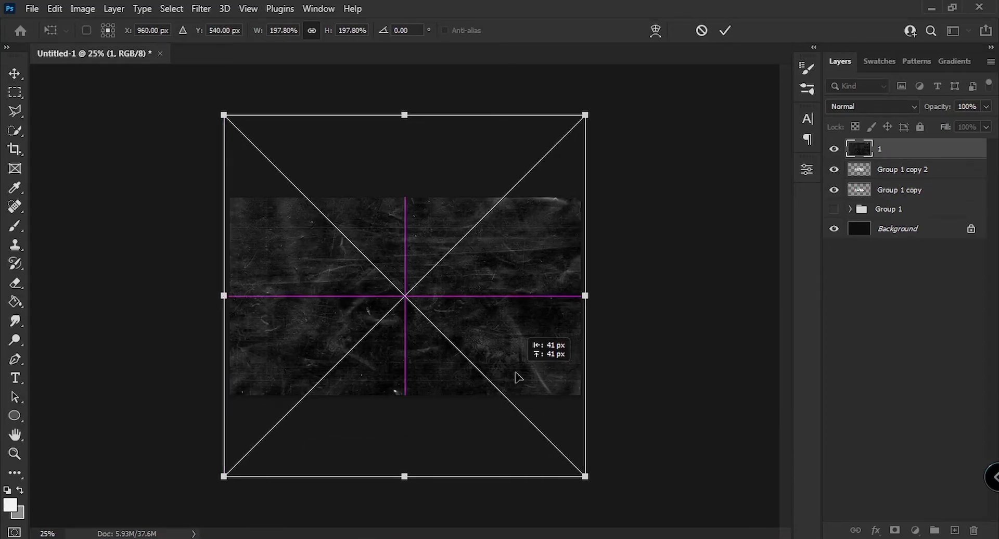
{"action": "left_click_drag", "start_coordinate": [901, 155], "coordinate": [901, 206]}
Add a Levels adjustment layer directly above the texture layer 1
{"action": "left_click_drag", "start_coordinate": [452, 309], "coordinate": [471, 287]}
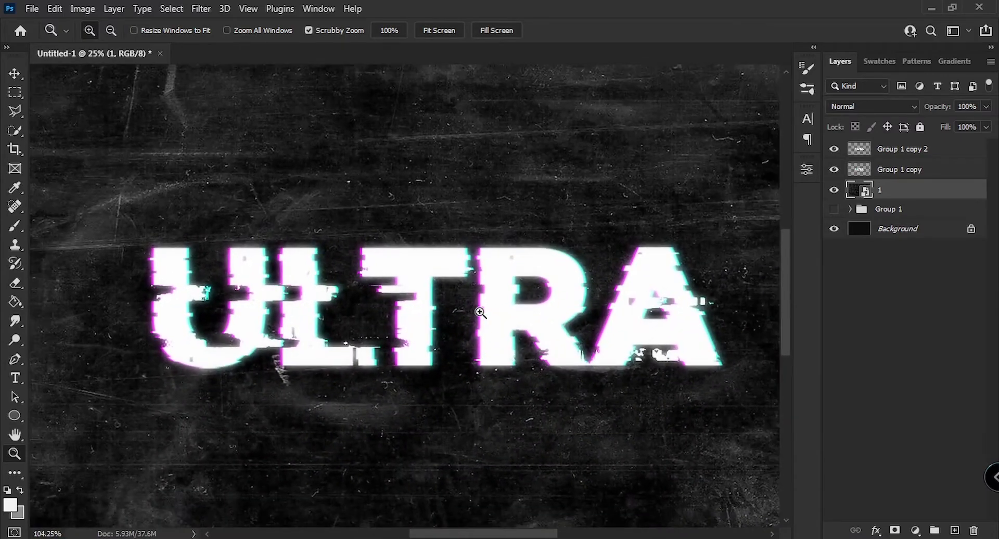
{"action": "left_click_drag", "start_coordinate": [435, 245], "coordinate": [296, 229]}
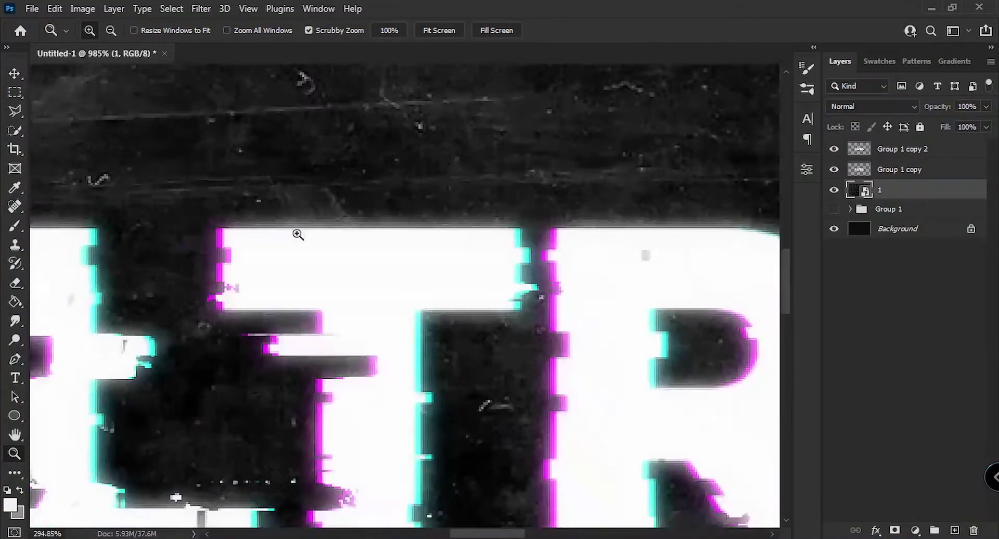
{"action": "left_click_drag", "start_coordinate": [499, 203], "coordinate": [455, 202]}
{"action": "left_click_drag", "start_coordinate": [566, 217], "coordinate": [526, 232]}
{"action": "left_click_drag", "start_coordinate": [358, 343], "coordinate": [412, 326]}
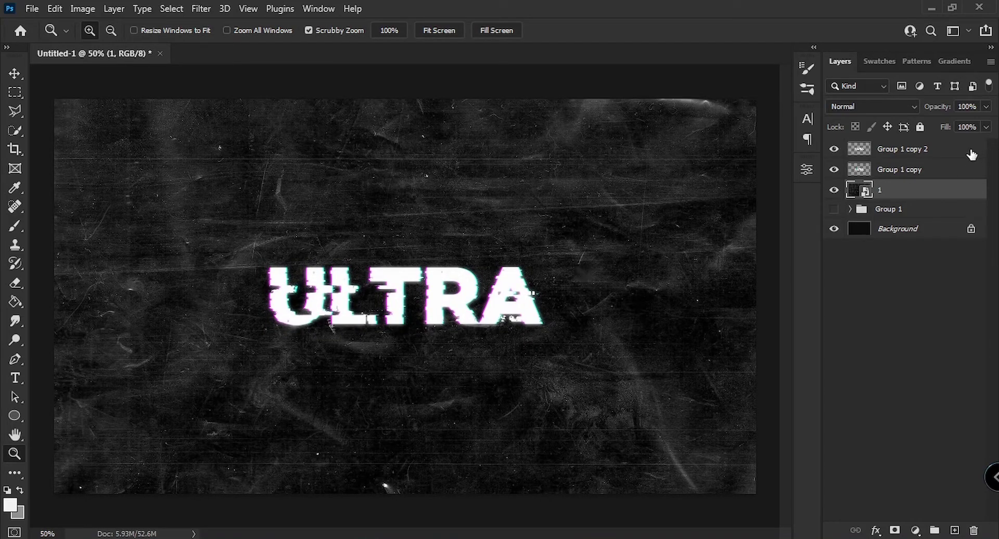
{"action": "left_click", "coordinate": [971, 152]}
{"action": "left_click", "coordinate": [939, 194]}
{"action": "left_click", "coordinate": [915, 530]}
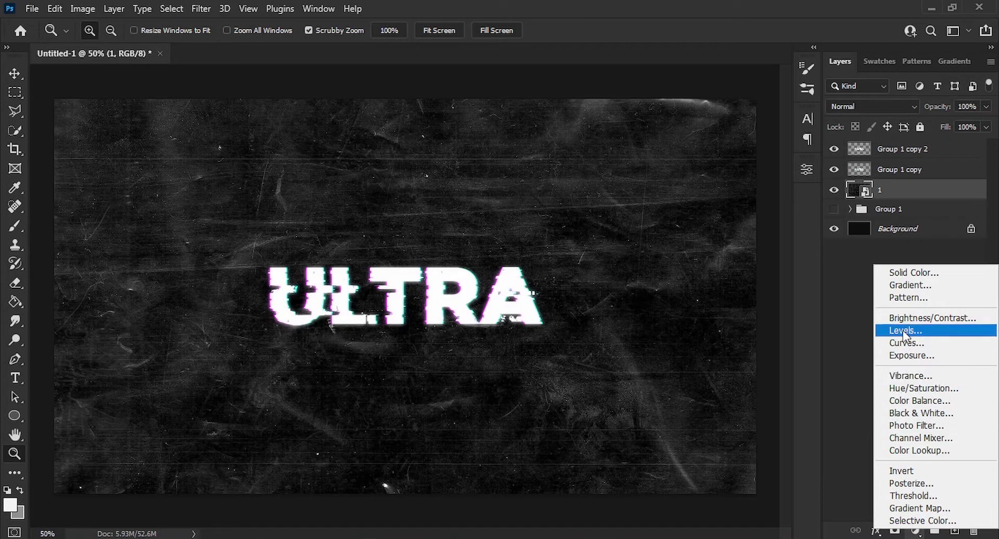
{"action": "left_click", "coordinate": [918, 332]}
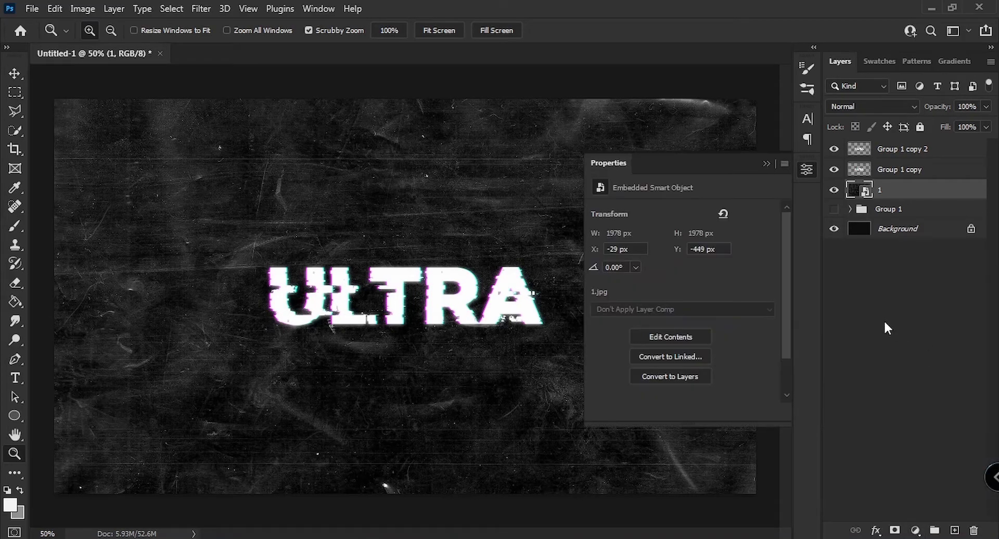
Darken the texture in Levels with a midtone input of 0.48 and a white output level of 155
{"action": "left_click_drag", "start_coordinate": [692, 316], "coordinate": [722, 316]}
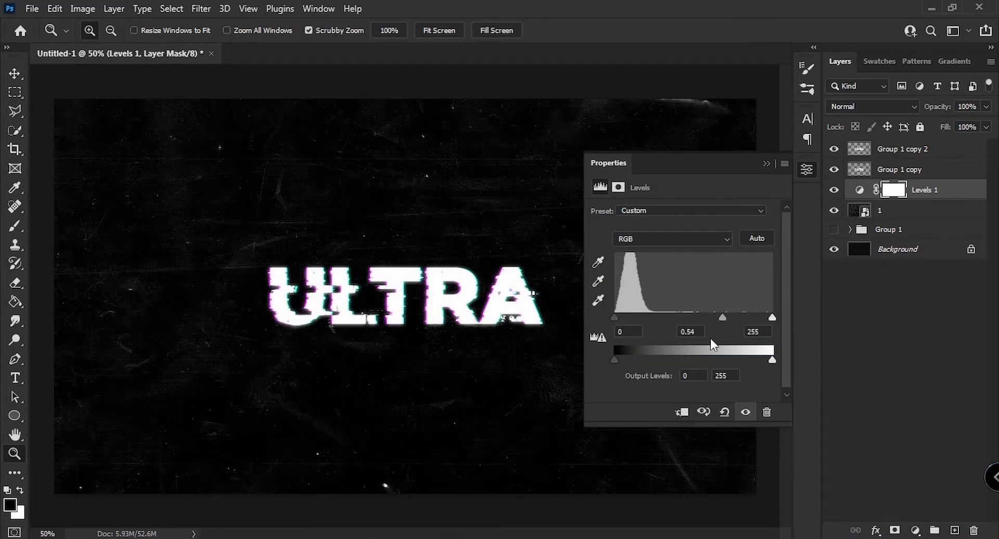
{"action": "left_click_drag", "start_coordinate": [772, 359], "coordinate": [723, 366]}
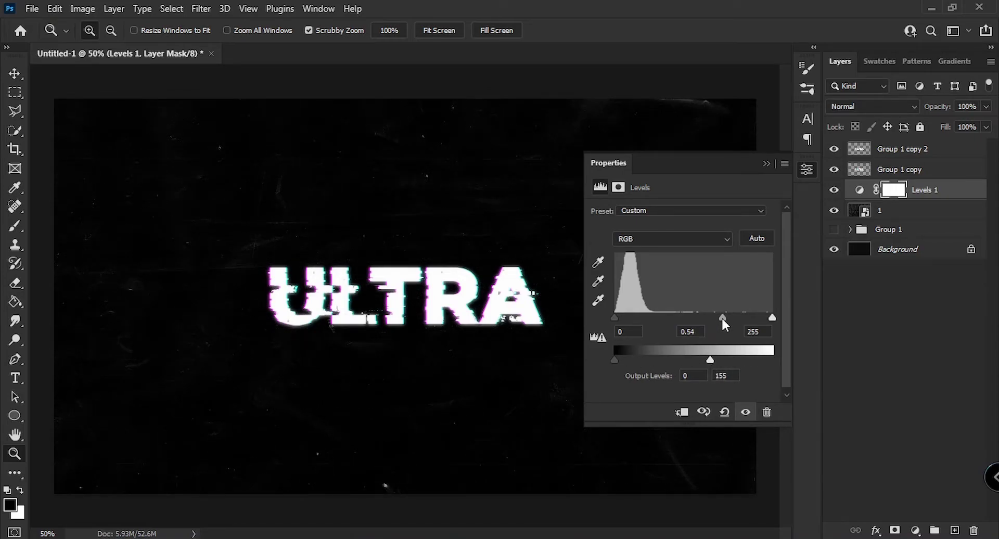
{"action": "mouse_move", "coordinate": [716, 318]}
{"action": "left_mouse_down"}
{"action": "mouse_move", "coordinate": [704, 318]}
{"action": "mouse_move", "coordinate": [727, 316]}
{"action": "left_mouse_up"}
{"action": "left_click_drag", "start_coordinate": [711, 358], "coordinate": [771, 364]}
{"action": "type", "text": "155"}
{"action": "left_click", "coordinate": [766, 164]}
Add a new empty layer and place it between the Levels 1 adjustment and Group 1 copy
{"action": "left_click_drag", "start_coordinate": [374, 211], "coordinate": [486, 364]}
{"action": "left_click_drag", "start_coordinate": [541, 377], "coordinate": [424, 375]}
{"action": "left_click_drag", "start_coordinate": [593, 406], "coordinate": [524, 430]}
{"action": "key", "text": "ctrl+plus"}
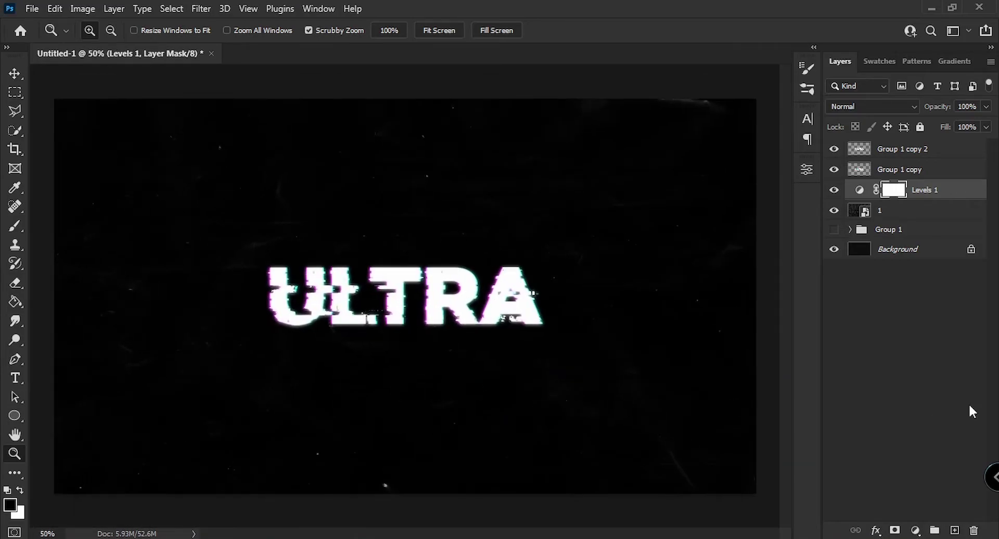
{"action": "left_click", "coordinate": [921, 212]}
{"action": "left_click", "coordinate": [956, 532]}
{"action": "left_click_drag", "start_coordinate": [911, 209], "coordinate": [917, 188]}
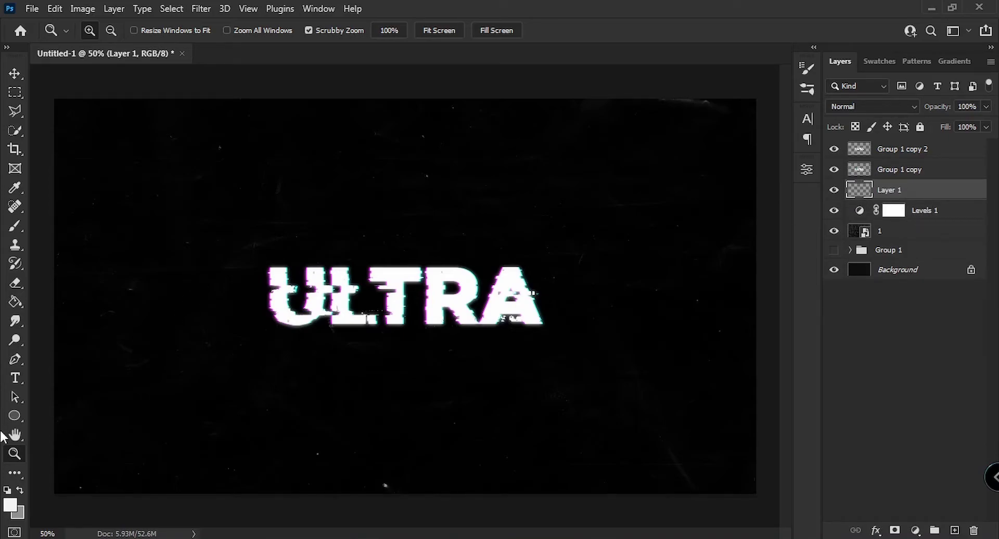
Choose a dark purple foreground colour and fill Layer 1 with it
{"action": "left_click", "coordinate": [9, 508]}
{"action": "left_click", "coordinate": [757, 211]}
{"action": "left_click_drag", "start_coordinate": [708, 220], "coordinate": [710, 273]}
{"action": "mouse_move", "coordinate": [758, 249]}
{"action": "left_mouse_down"}
{"action": "mouse_move", "coordinate": [754, 219]}
{"action": "mouse_move", "coordinate": [748, 319]}
{"action": "mouse_move", "coordinate": [755, 217]}
{"action": "left_mouse_up"}
{"action": "key", "text": "Return"}
{"action": "key", "text": "z"}
{"action": "left_click", "coordinate": [15, 301]}
{"action": "left_click", "coordinate": [204, 272]}
{"action": "key", "text": "v"}
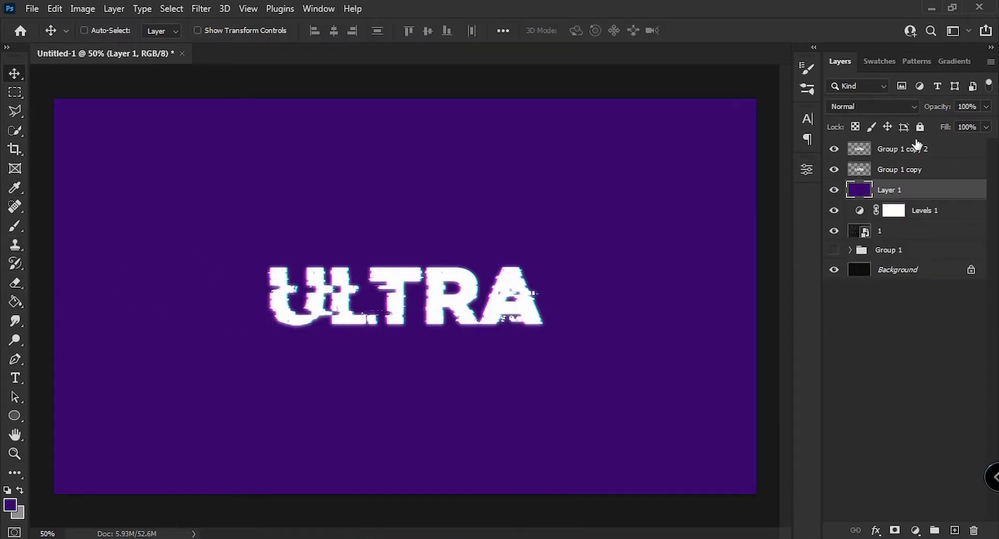
Set the blend mode of the purple Layer 1 to Color
{"action": "left_click", "coordinate": [869, 106]}
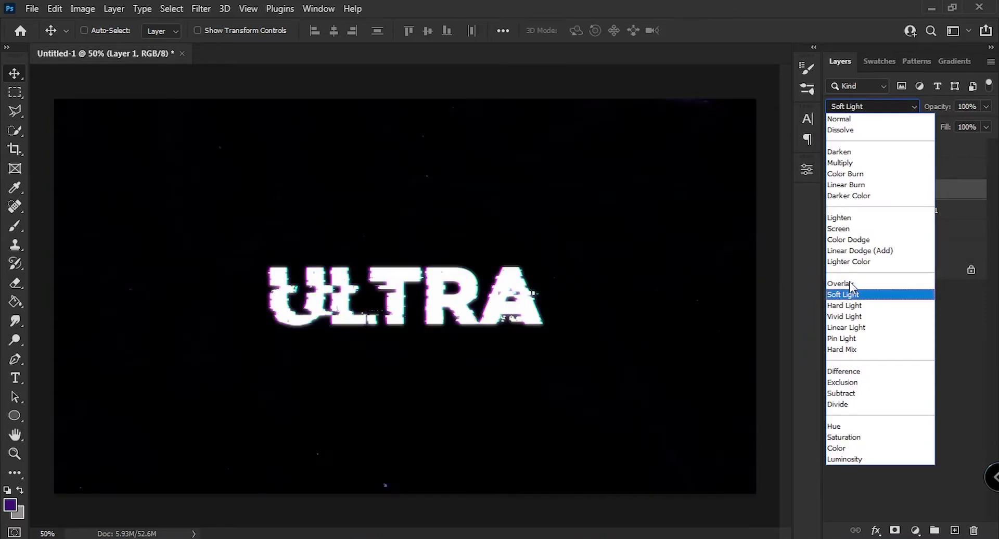
{"action": "left_click", "coordinate": [842, 449]}
{"action": "key", "text": "z"}
{"action": "left_click_drag", "start_coordinate": [541, 228], "coordinate": [497, 287]}
{"action": "left_click", "coordinate": [498, 287]}
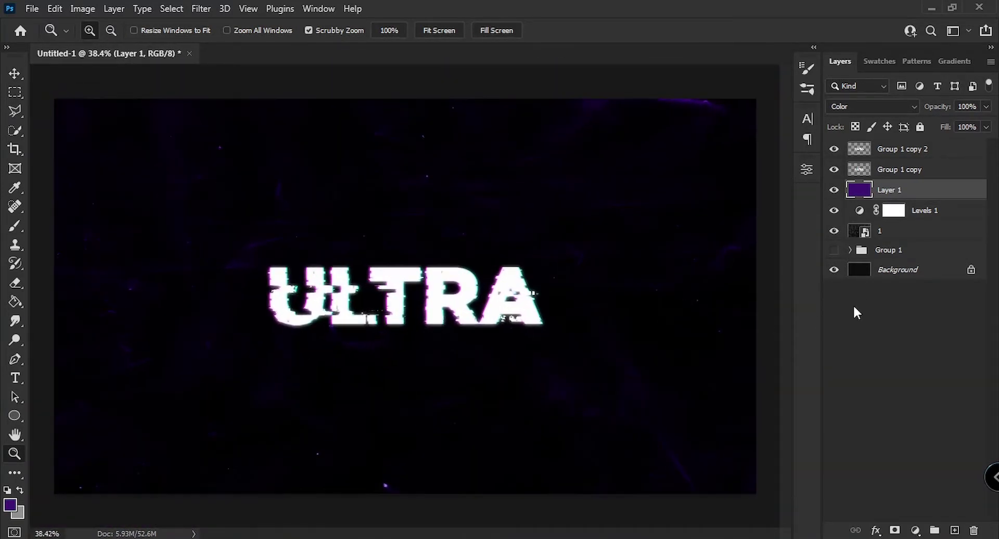
Duplicate the texture layer 1 and nudge the copy slightly to the left
{"action": "left_click", "coordinate": [907, 233]}
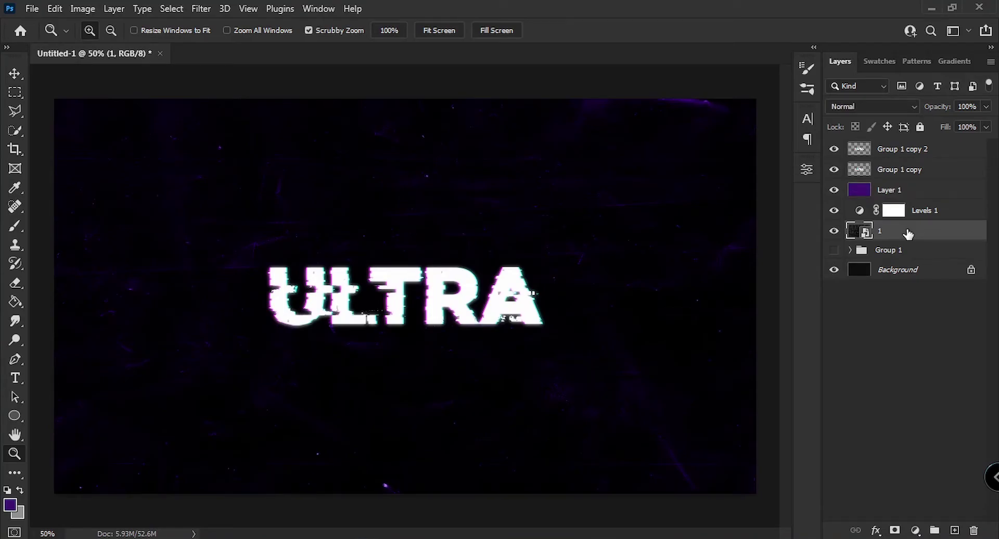
{"action": "key", "text": "ctrl+j"}
{"action": "left_click_drag", "start_coordinate": [484, 216], "coordinate": [516, 216]}
{"action": "key", "text": "v"}
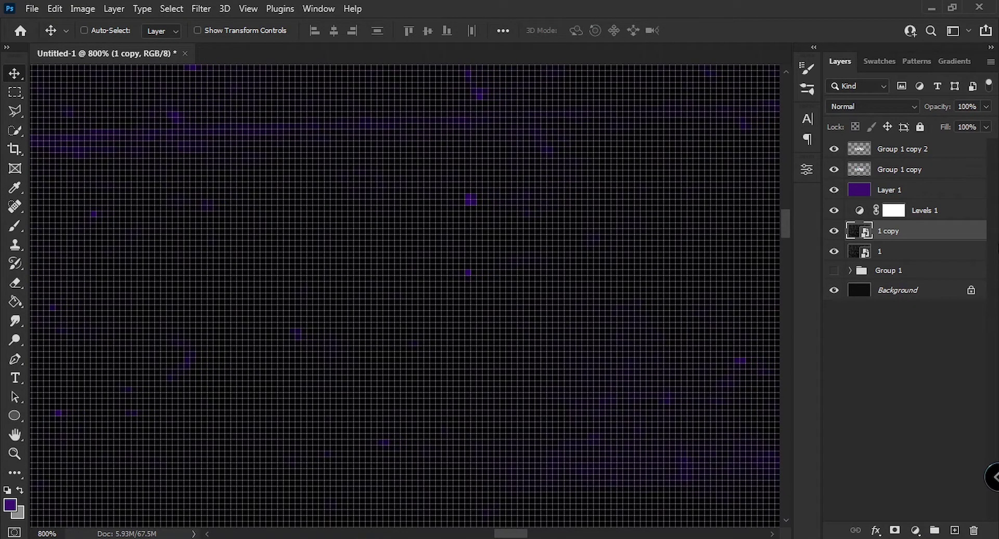
Turn off the green channel for the 1 copy texture layer in its advanced blending options
{"action": "double_click", "coordinate": [963, 236]}
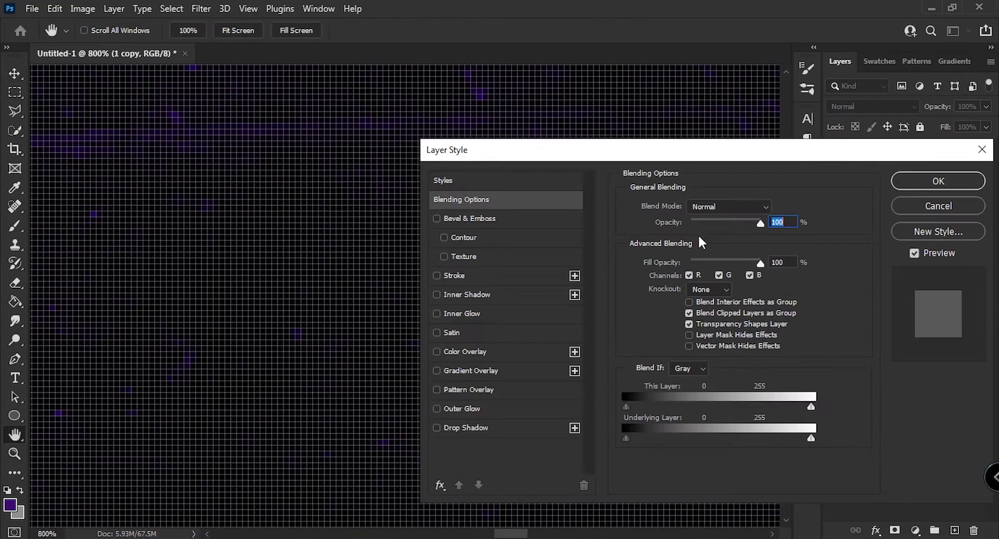
{"action": "left_click", "coordinate": [719, 275]}
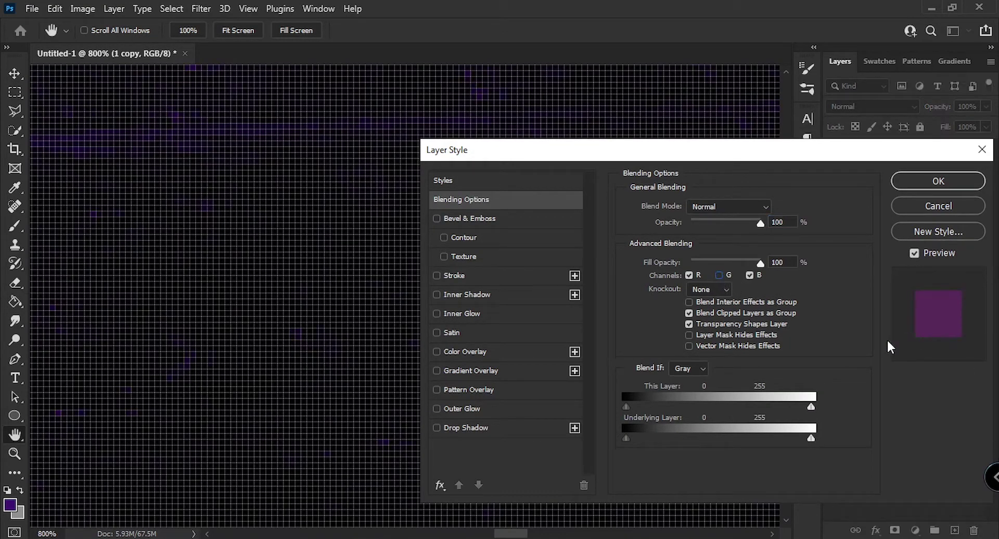
{"action": "key", "text": "Return"}
{"action": "key", "text": "z"}
{"action": "left_click_drag", "start_coordinate": [500, 202], "coordinate": [395, 220]}
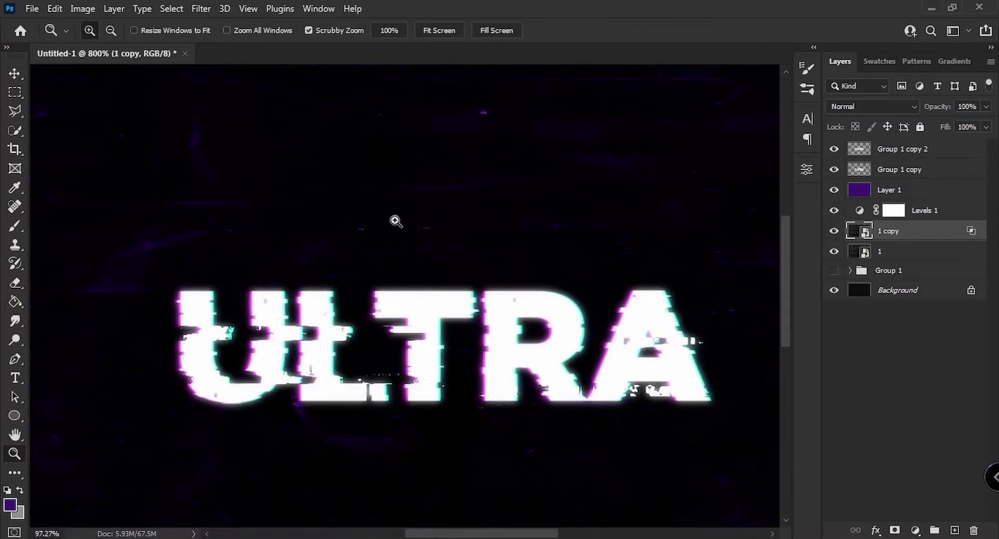
Compare the background with and without the purple Layer 1, and set that layer's blend mode to Overlay
{"action": "left_click", "coordinate": [833, 192]}
{"action": "left_click", "coordinate": [833, 191]}
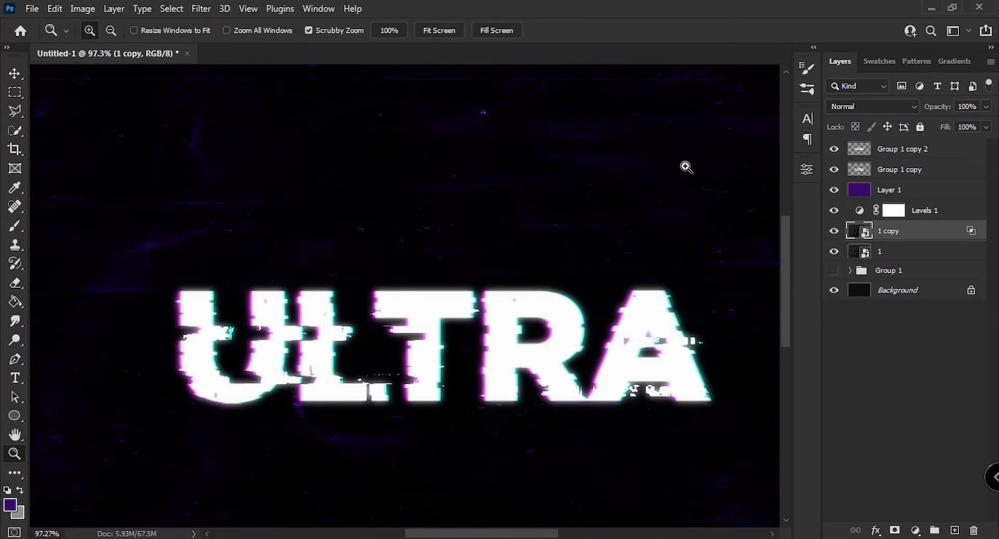
{"action": "left_click_drag", "start_coordinate": [494, 104], "coordinate": [533, 112]}
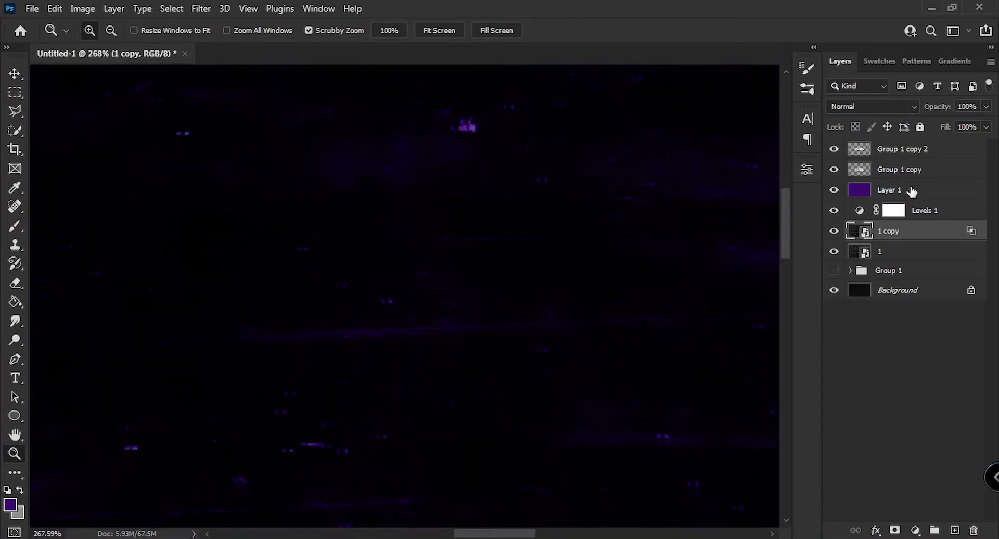
{"action": "left_click", "coordinate": [911, 191]}
{"action": "left_click", "coordinate": [868, 104]}
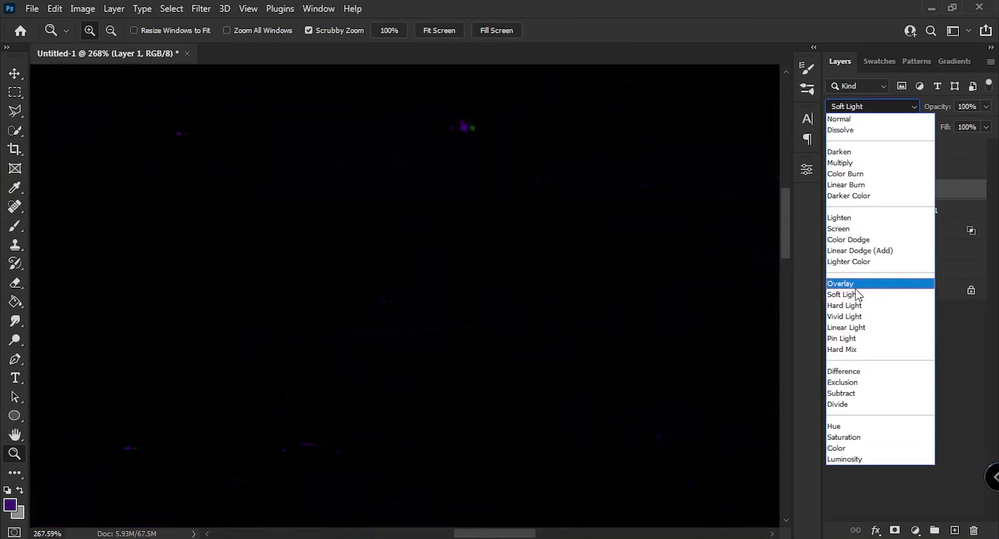
{"action": "left_click", "coordinate": [855, 285]}
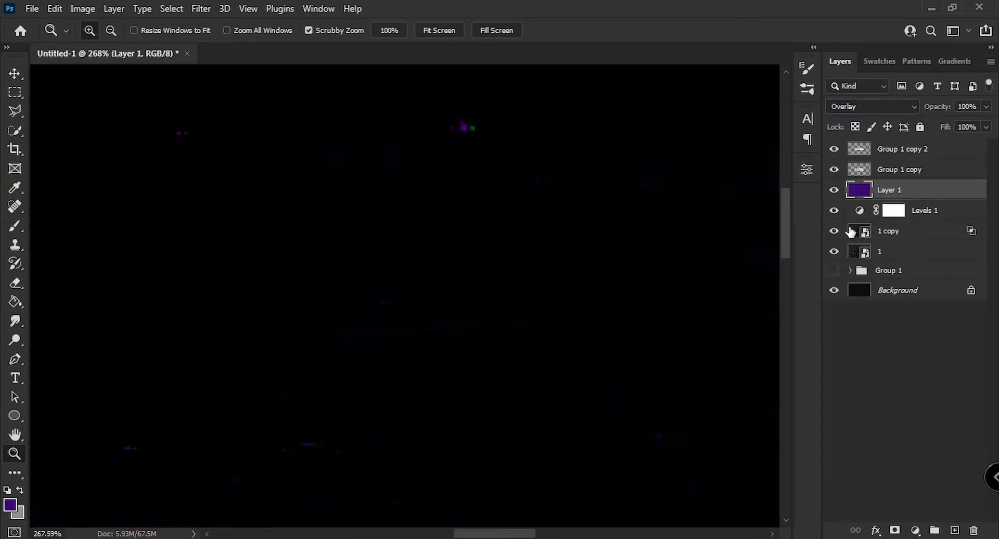
Raise the output white level of the Levels 1 adjustment slightly to brighten the background texture
{"action": "left_click", "coordinate": [929, 213]}
{"action": "left_click", "coordinate": [807, 169]}
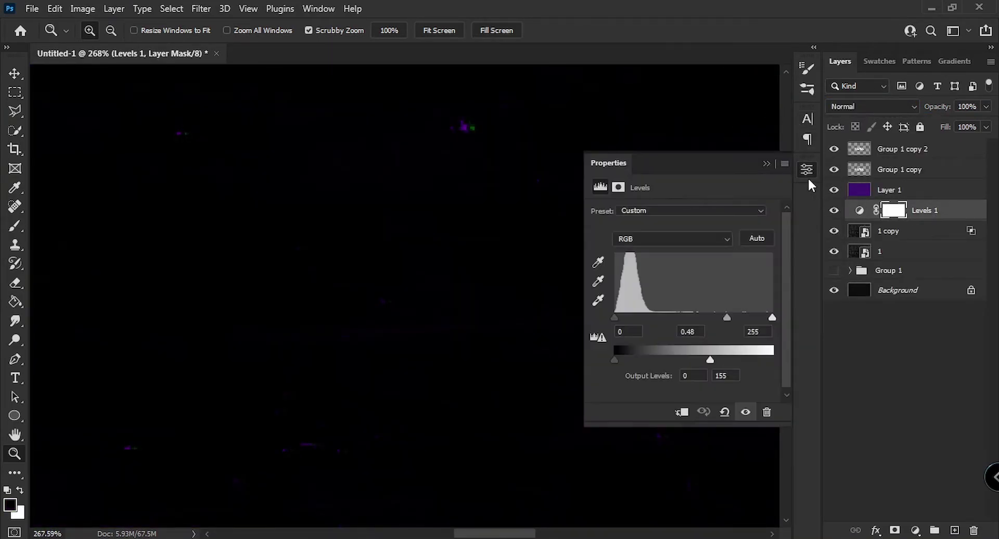
{"action": "left_click_drag", "start_coordinate": [731, 359], "coordinate": [735, 358]}
{"action": "left_click", "coordinate": [766, 164]}
Nudge the 1 copy texture layer slightly to the right to reduce its color offset from the original texture
{"action": "scroll", "coordinate": [475, 277], "scroll_direction": "down", "scroll_amount": 5}
{"action": "scroll", "coordinate": [464, 234], "scroll_direction": "up", "scroll_amount": 3}
{"action": "left_click_drag", "start_coordinate": [436, 157], "coordinate": [528, 160]}
{"action": "key", "text": "h"}
{"action": "left_click_drag", "start_coordinate": [647, 218], "coordinate": [463, 261]}
{"action": "key", "text": "z"}
{"action": "scroll", "coordinate": [524, 252], "scroll_direction": "up", "scroll_amount": 5}
{"action": "key", "text": "v"}
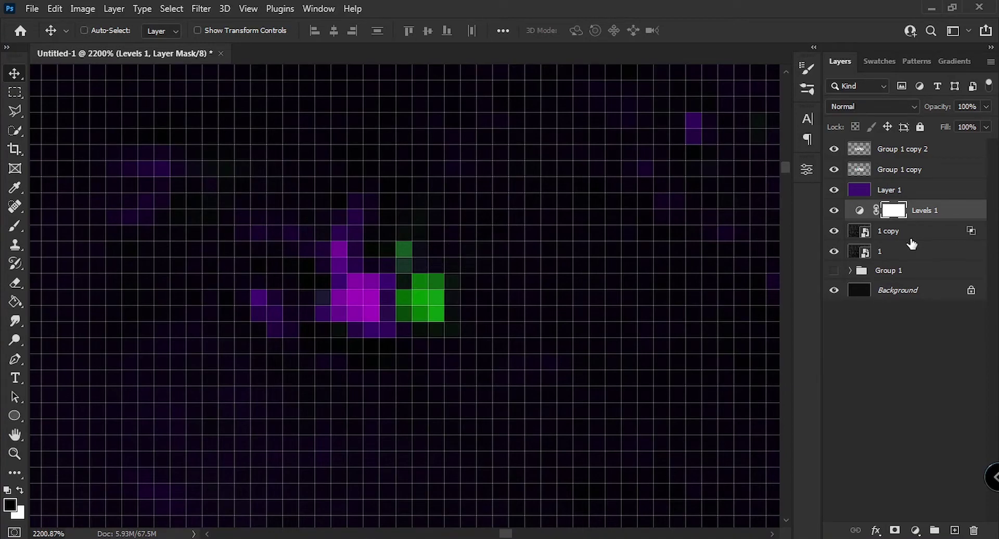
{"action": "left_click", "coordinate": [911, 231]}
{"action": "left_click_drag", "start_coordinate": [328, 245], "coordinate": [345, 248]}
{"action": "key", "text": "z"}
{"action": "scroll", "coordinate": [407, 274], "scroll_direction": "down", "scroll_amount": 5}
{"action": "left_click_drag", "start_coordinate": [406, 275], "coordinate": [259, 323]}
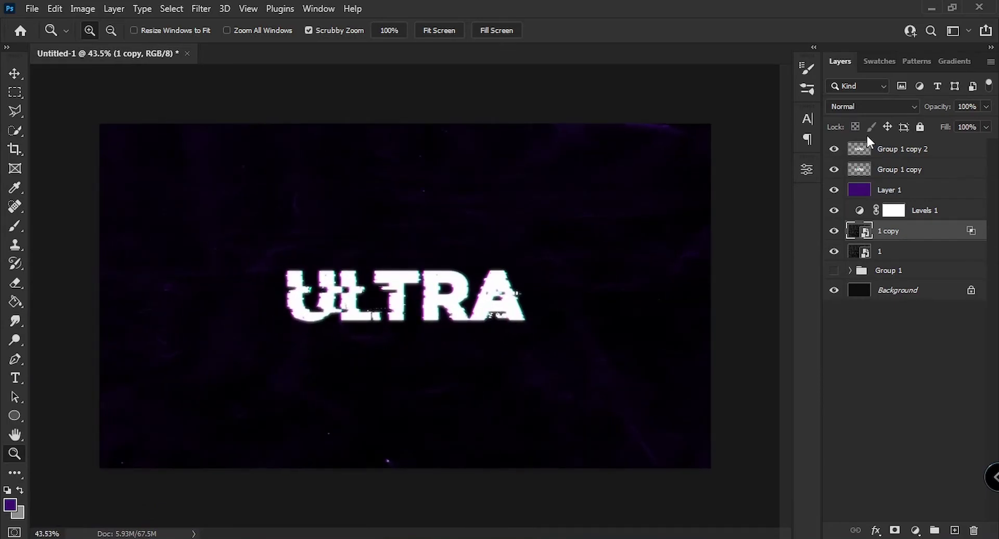
{"action": "left_click", "coordinate": [869, 104]}
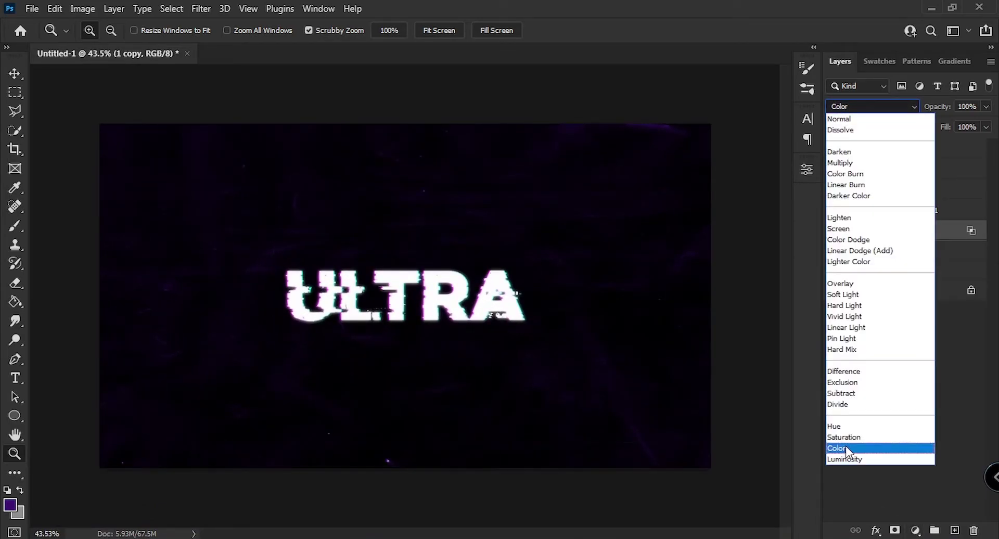
{"action": "key", "text": "Escape"}
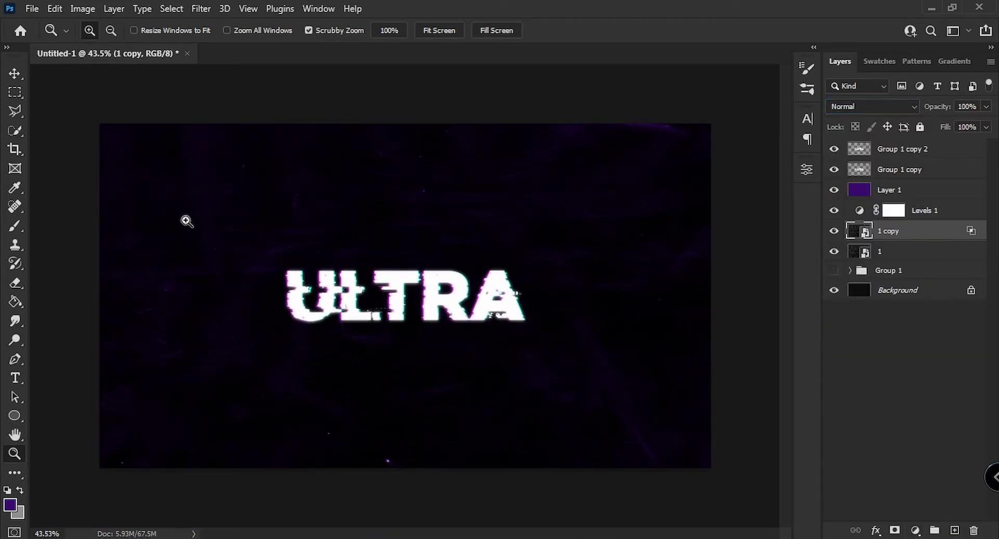
{"action": "key", "text": "ctrl+plus"}
Group the layers from texture 1 up to the purple Layer 1 and name the group Background
{"action": "key", "text": "v"}
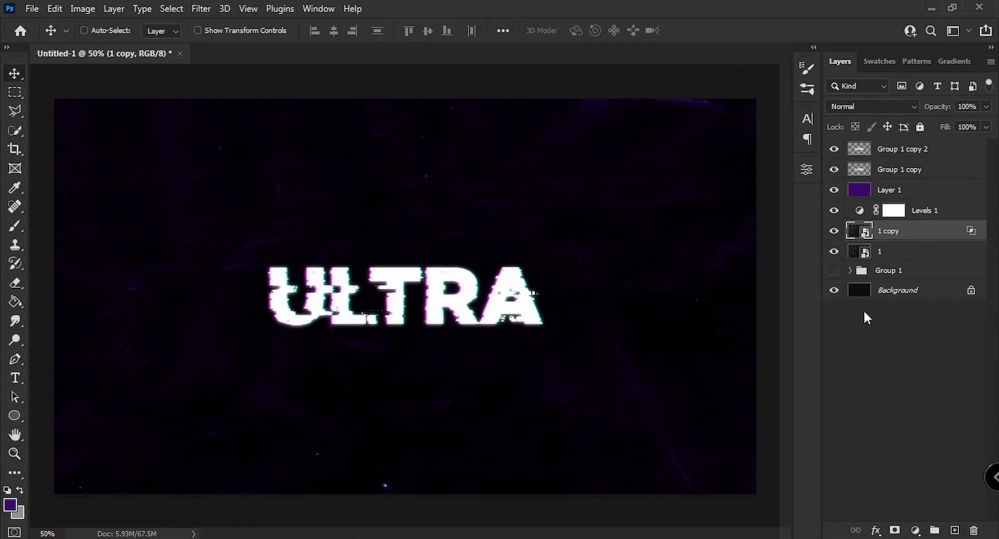
{"action": "left_click", "coordinate": [894, 253]}
{"action": "left_click", "coordinate": [904, 194], "text": "shift"}
{"action": "key", "text": "ctrl+g"}
{"action": "double_click", "coordinate": [893, 191]}
{"action": "type", "text": "Background"}
{"action": "key", "text": "Return"}
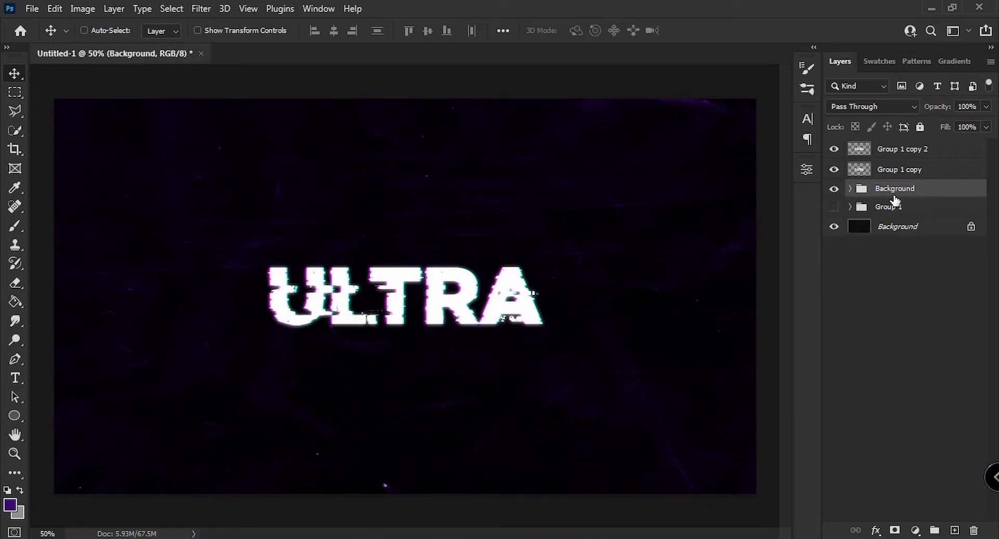
Unlock the bottom Background layer, group it with Group 1, and name the new group Hidden Layers
{"action": "left_click", "coordinate": [856, 228]}
{"action": "left_click", "coordinate": [970, 228]}
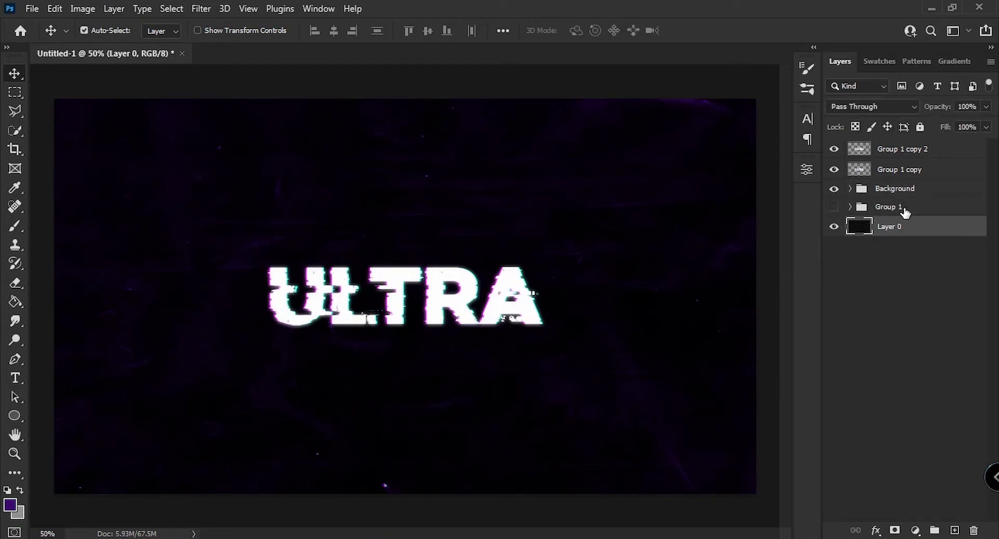
{"action": "left_click", "coordinate": [905, 210], "text": "ctrl"}
{"action": "key", "text": "ctrl+g"}
{"action": "double_click", "coordinate": [890, 207]}
{"action": "type", "text": "Hidde"}
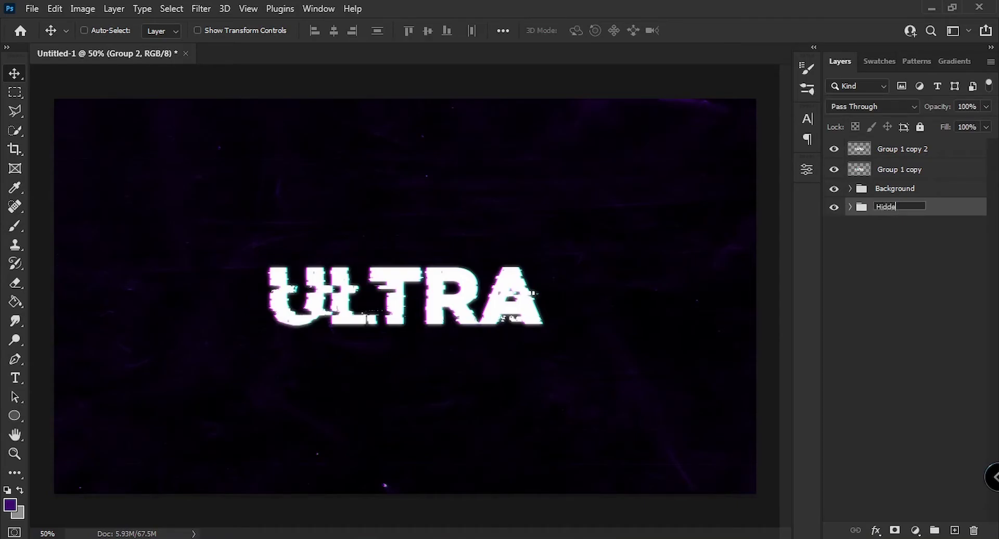
{"action": "type", "text": "n Layers"}
{"action": "key", "text": "Return"}
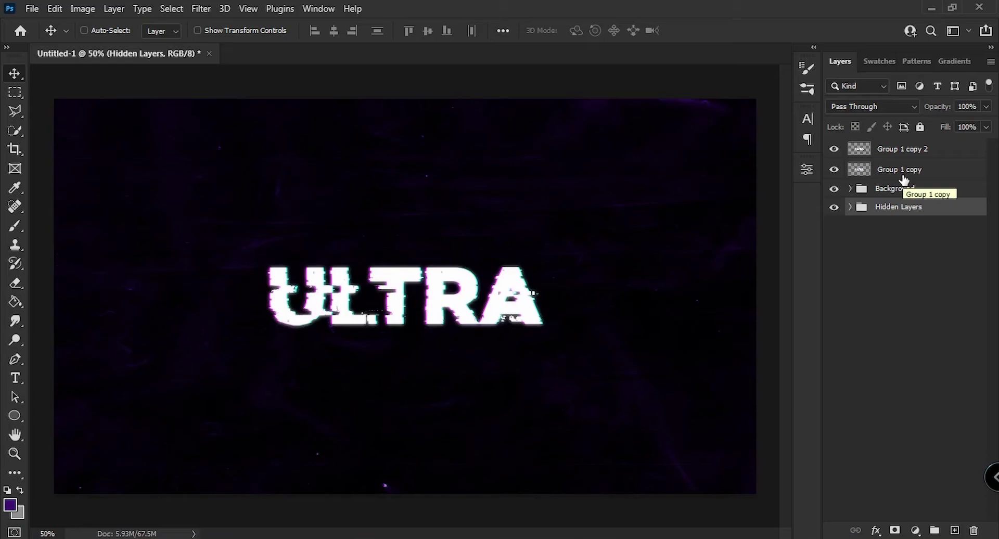
Add a Selective Color adjustment layer above Group 1 copy 2
{"action": "left_click", "coordinate": [921, 148]}
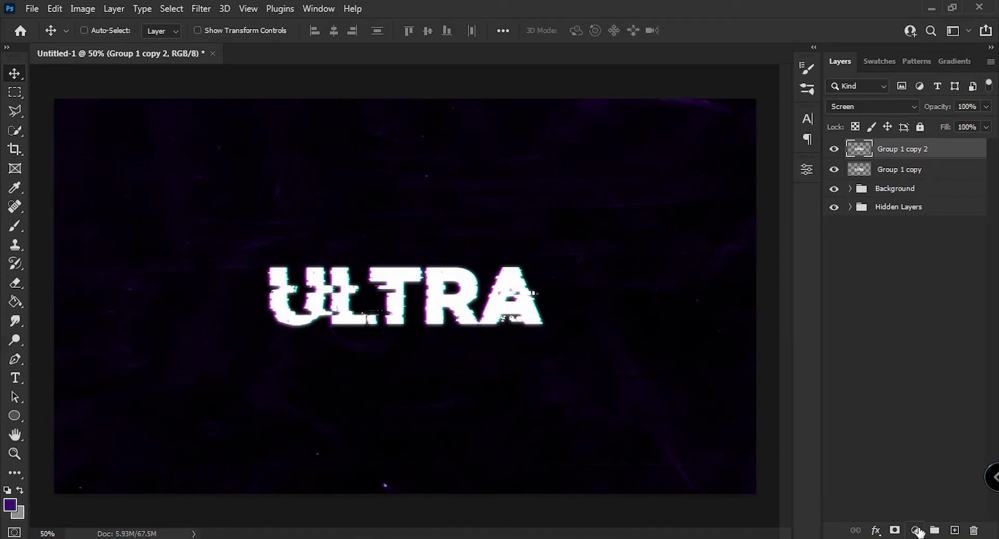
{"action": "left_click", "coordinate": [916, 530]}
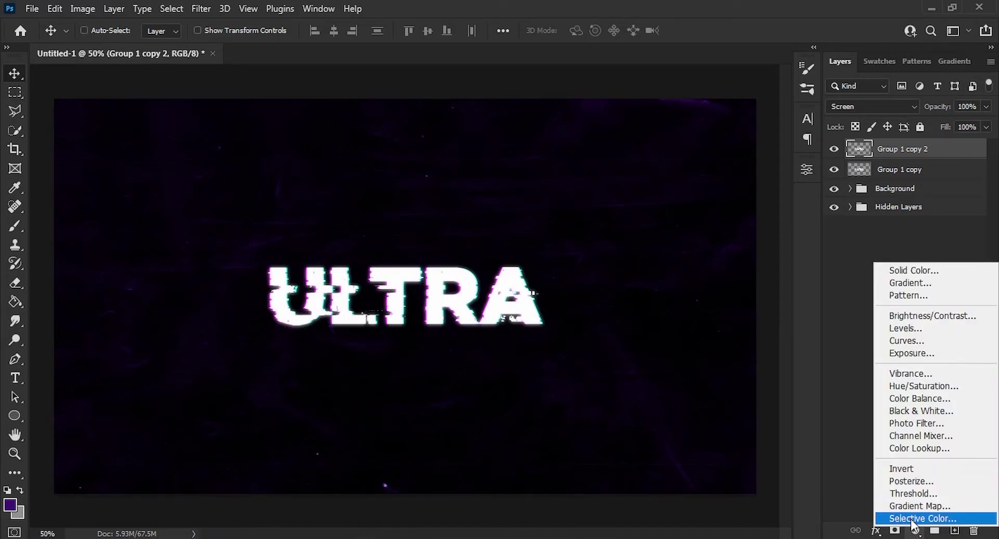
{"action": "left_click", "coordinate": [912, 520]}
{"action": "left_click", "coordinate": [681, 226]}
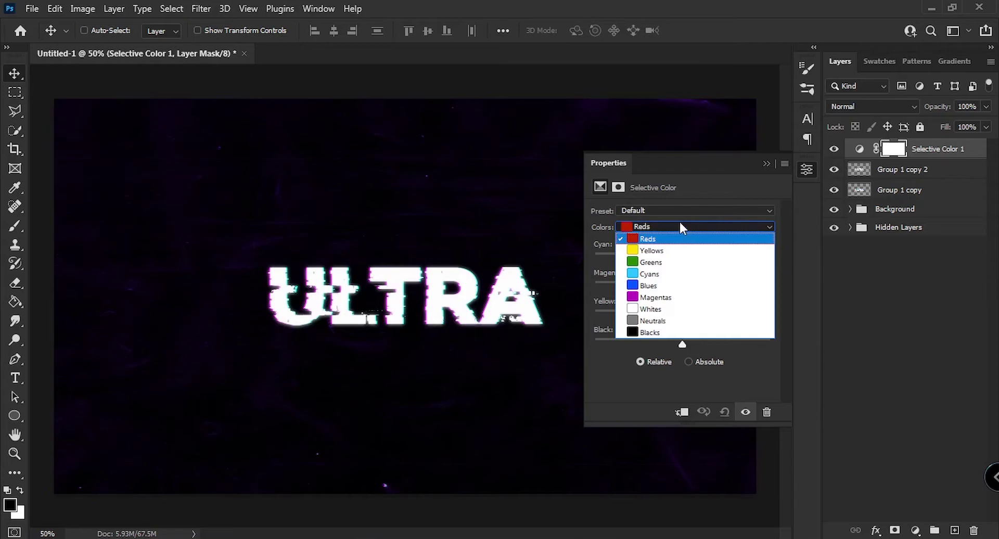
{"action": "left_click", "coordinate": [765, 164]}
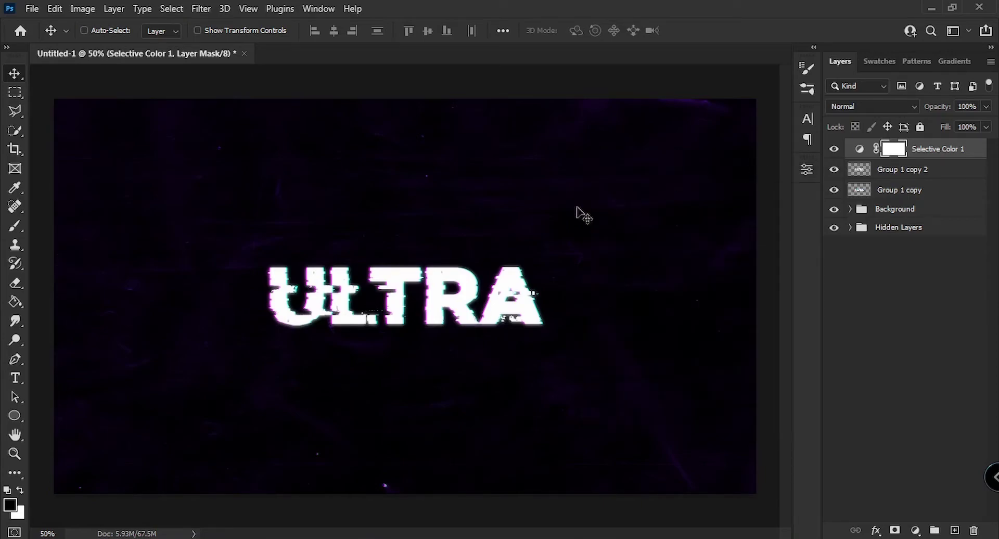
For the Cyans in the Selective Color adjustment, set Cyan to +100% and Yellow to -100%
{"action": "key", "text": "z"}
{"action": "left_click_drag", "start_coordinate": [395, 281], "coordinate": [450, 297]}
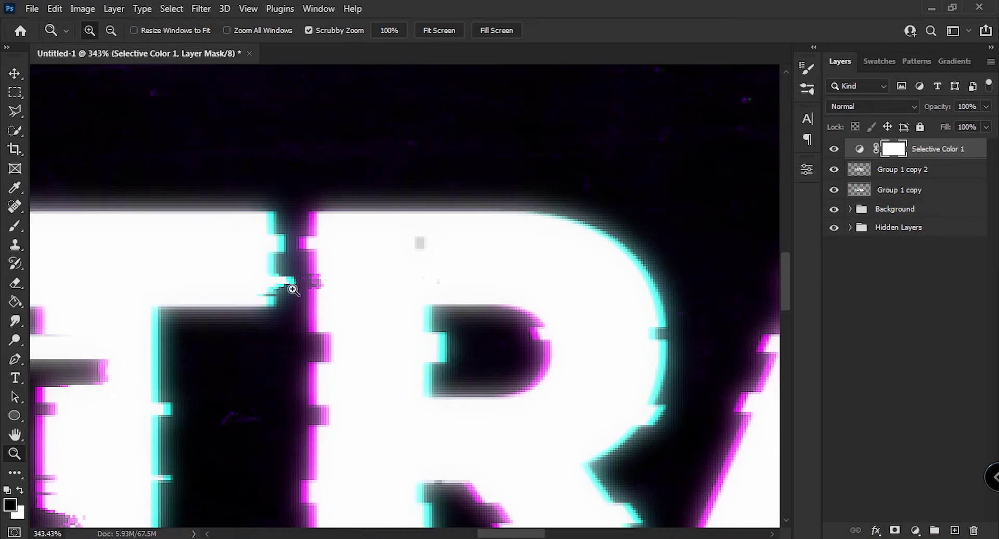
{"action": "left_click", "coordinate": [806, 169]}
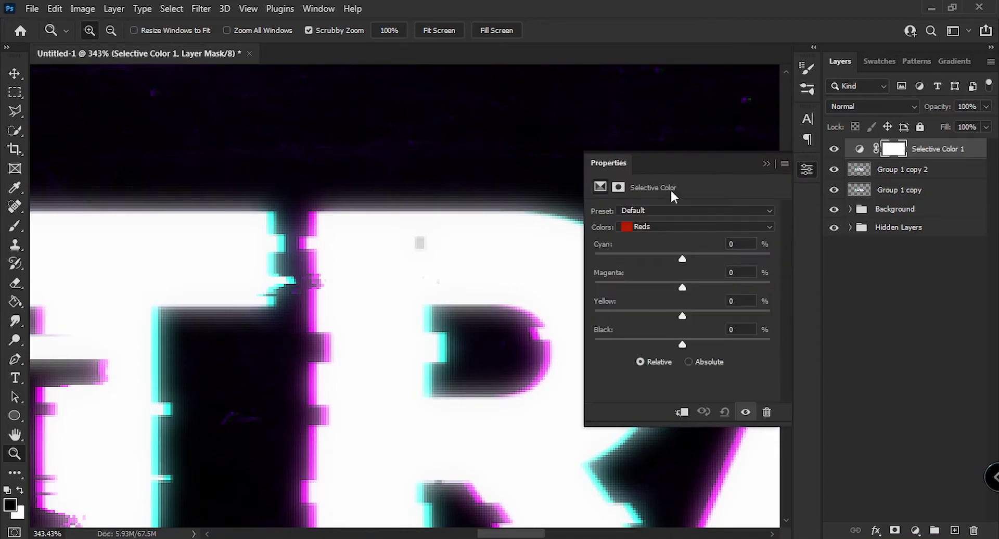
{"action": "left_click", "coordinate": [670, 228]}
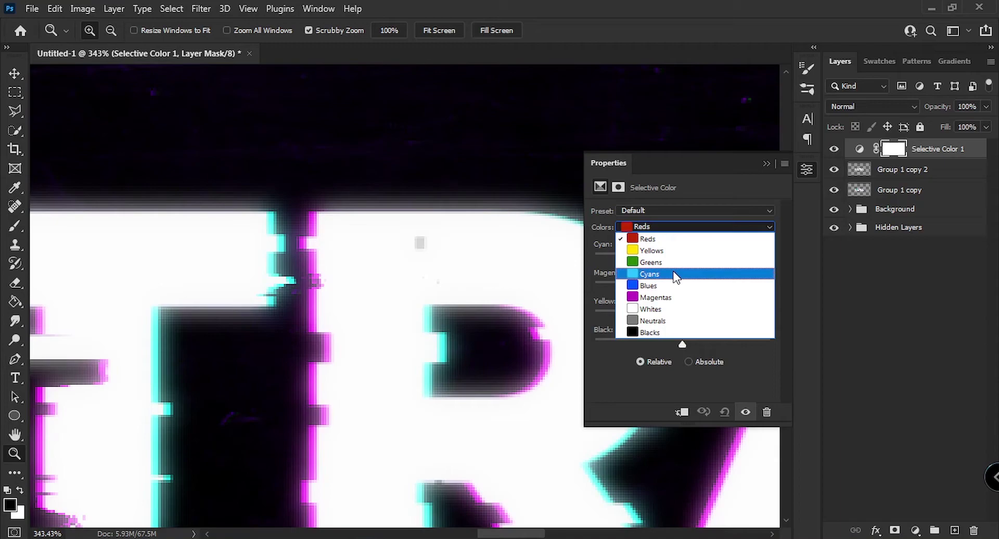
{"action": "left_click", "coordinate": [658, 274]}
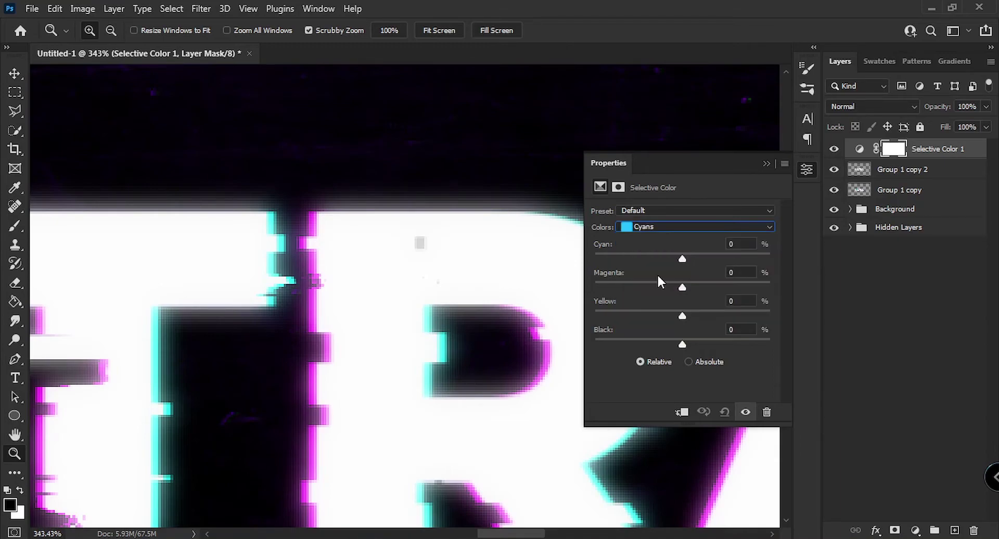
{"action": "left_click_drag", "start_coordinate": [681, 259], "coordinate": [732, 257]}
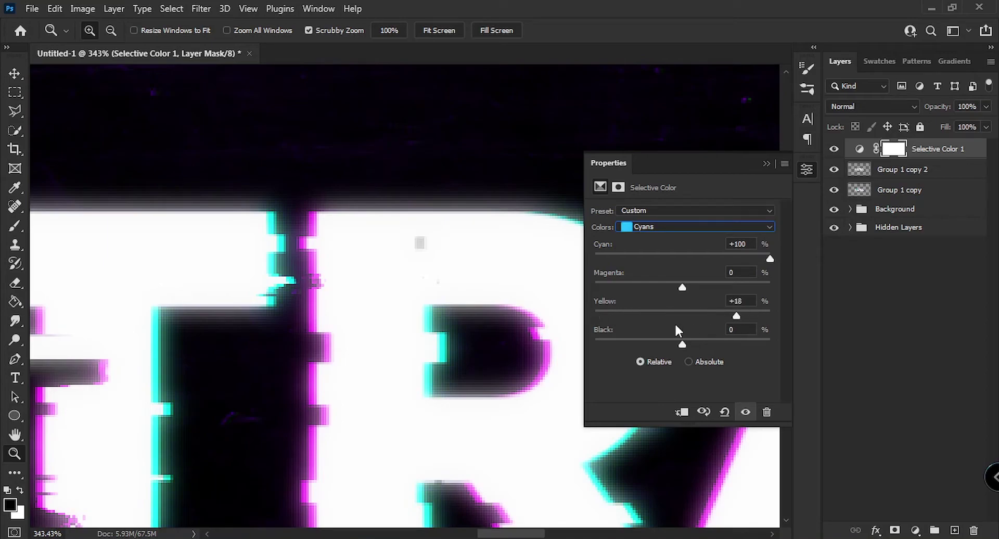
{"action": "left_click_drag", "start_coordinate": [712, 321], "coordinate": [774, 311]}
{"action": "left_click_drag", "start_coordinate": [139, 347], "coordinate": [265, 323]}
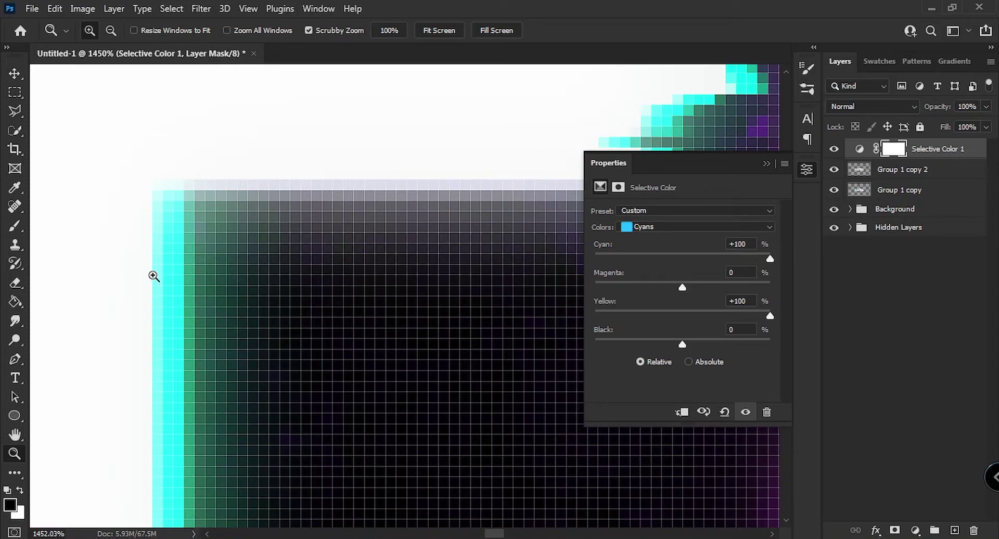
{"action": "left_click_drag", "start_coordinate": [684, 312], "coordinate": [560, 322]}
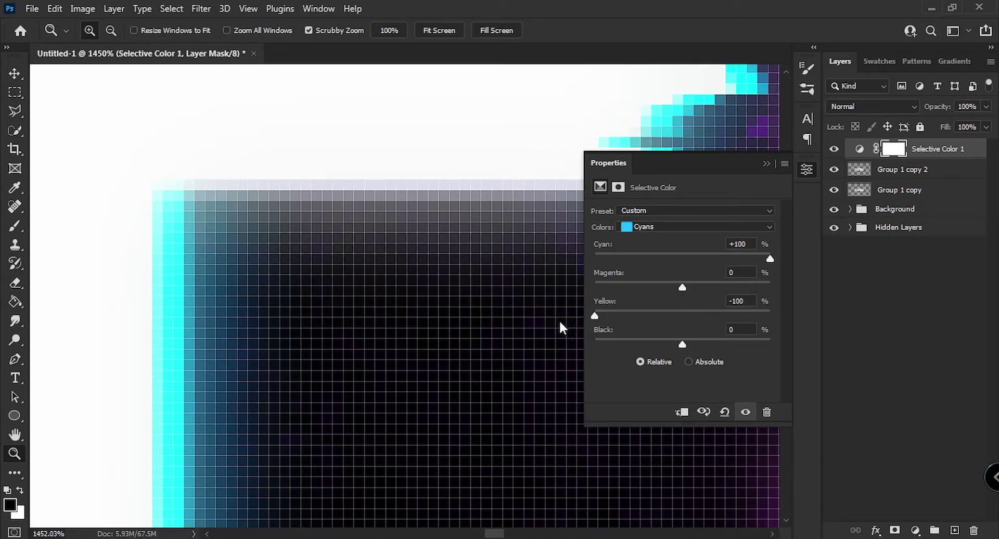
For the Cyans in the Selective Color adjustment, set Magenta to +63% and increase Black
{"action": "scroll", "coordinate": [337, 331], "scroll_direction": "down", "scroll_amount": 5}
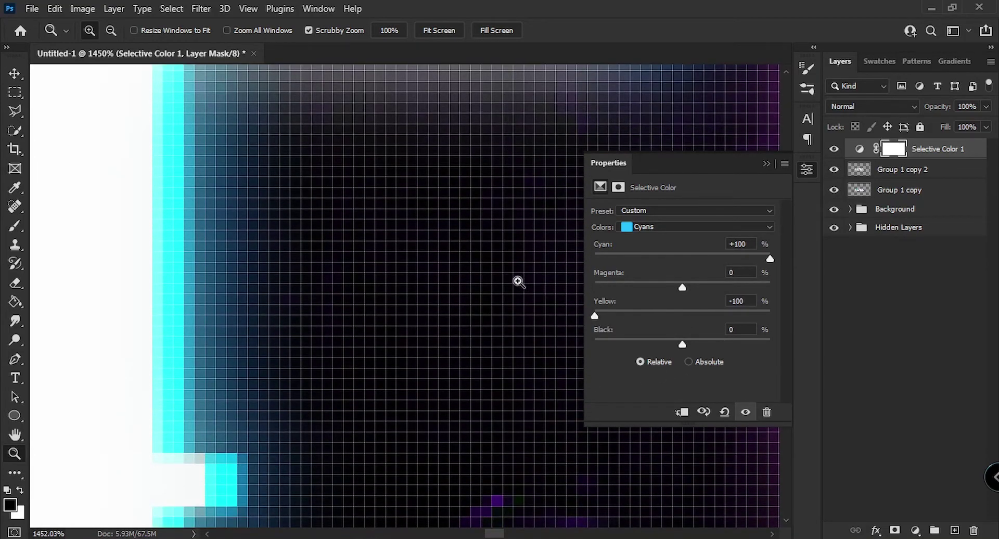
{"action": "scroll", "coordinate": [524, 282], "scroll_direction": "up", "scroll_amount": 5}
{"action": "left_click_drag", "start_coordinate": [654, 286], "coordinate": [740, 288]}
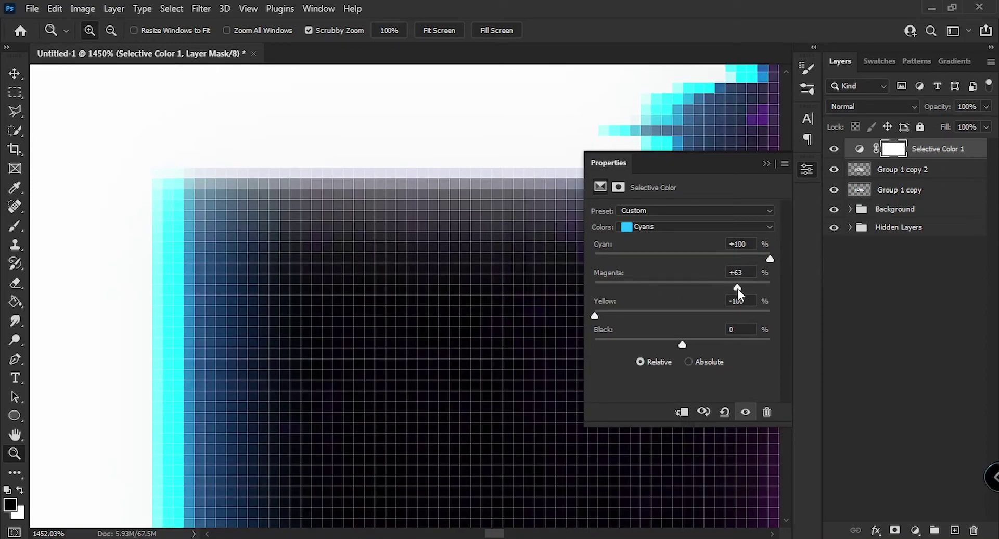
{"action": "key", "text": "ctrl+minus"}
{"action": "key", "text": "ctrl+minus"}
{"action": "key", "text": "ctrl+minus"}
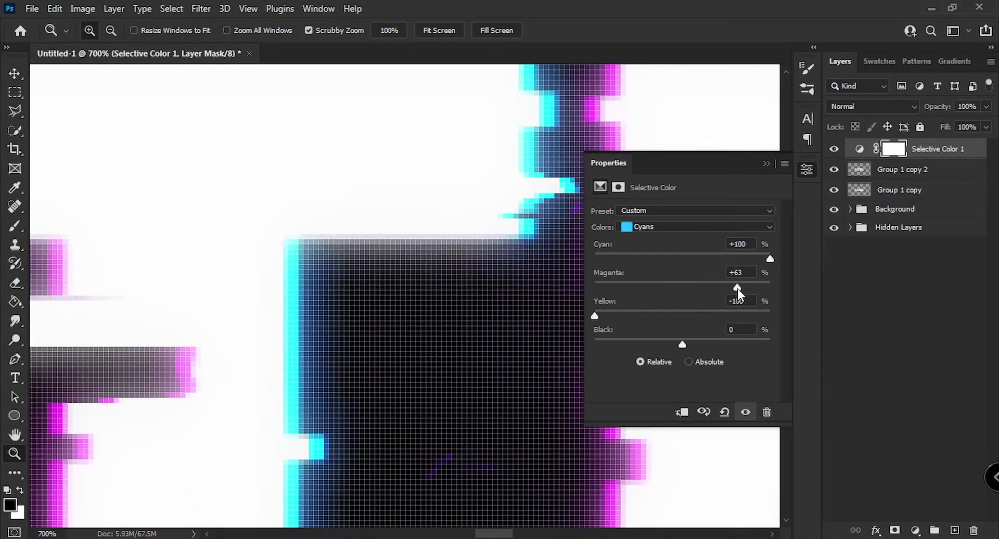
{"action": "left_click_drag", "start_coordinate": [712, 342], "coordinate": [813, 338]}
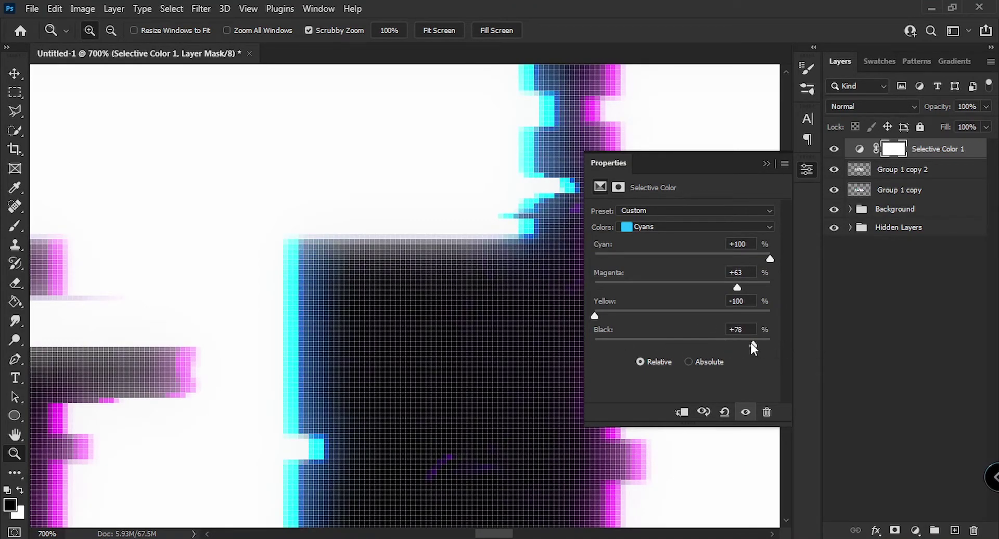
{"action": "left_click", "coordinate": [765, 163]}
Compare the ULTRA lettering's edge colors with and without the Selective Color 1 adjustment
{"action": "left_click_drag", "start_coordinate": [614, 208], "coordinate": [514, 228]}
{"action": "left_click_drag", "start_coordinate": [531, 238], "coordinate": [515, 247]}
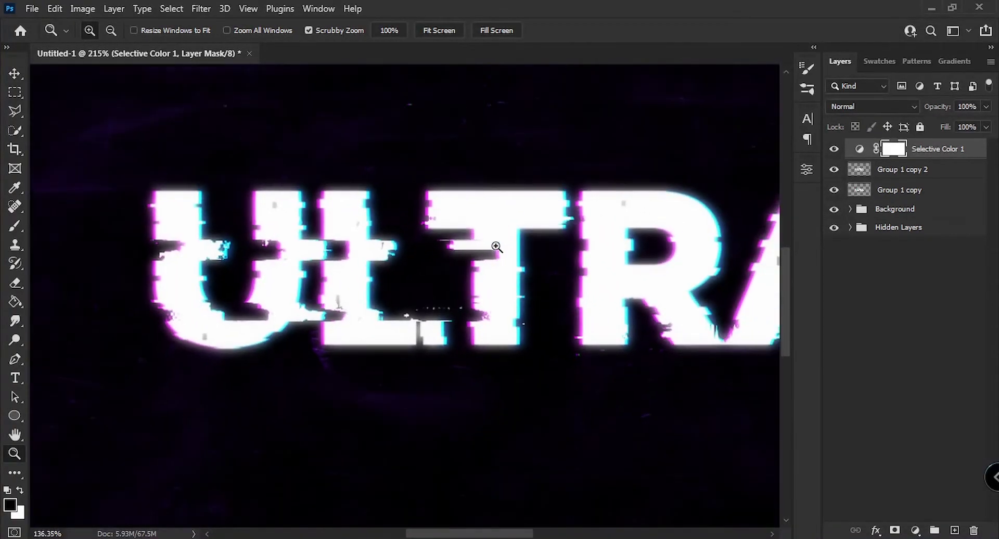
{"action": "key", "text": "h"}
{"action": "scroll", "coordinate": [426, 246], "scroll_direction": "up", "scroll_amount": 3}
{"action": "left_click", "coordinate": [834, 150]}
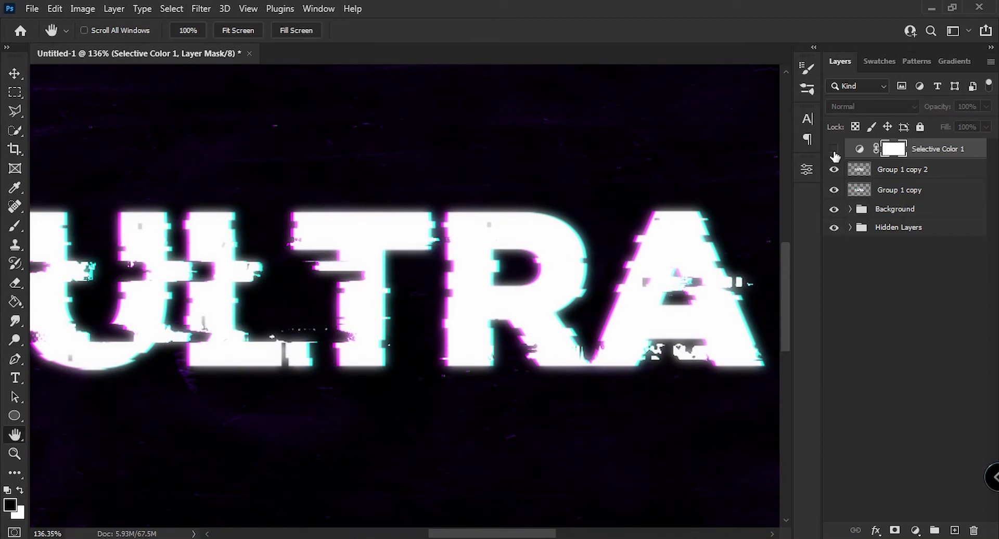
{"action": "left_click", "coordinate": [834, 150]}
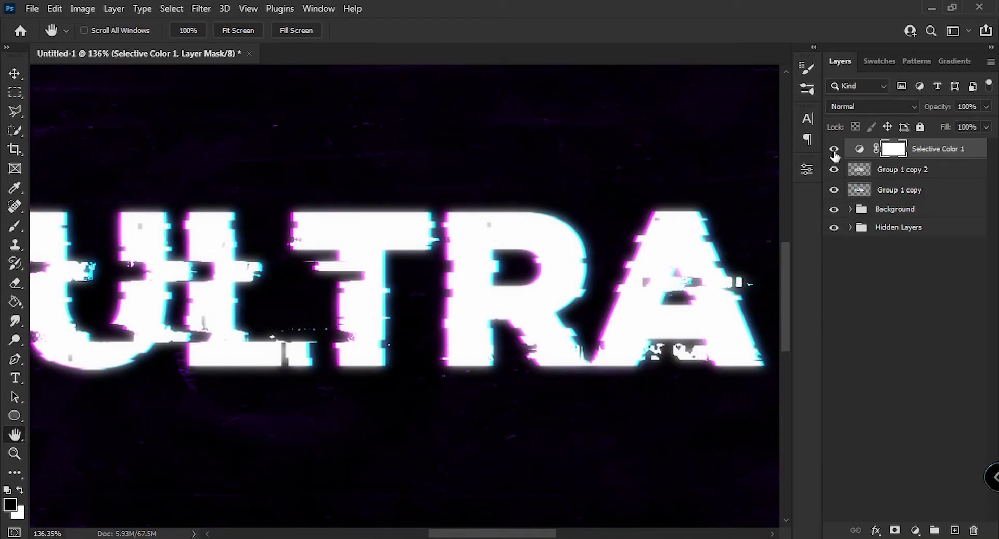
For the Magentas in Selective Color 1, set Cyan to -96%, Magenta to +100% and Yellow to +93%, and increase Black
{"action": "left_click", "coordinate": [860, 150]}
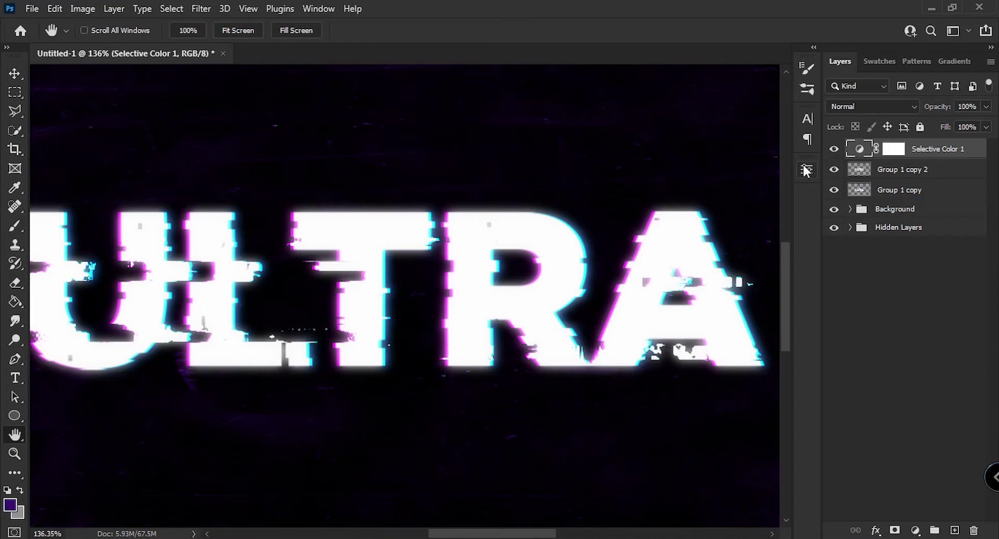
{"action": "left_click", "coordinate": [806, 170]}
{"action": "left_click", "coordinate": [666, 229]}
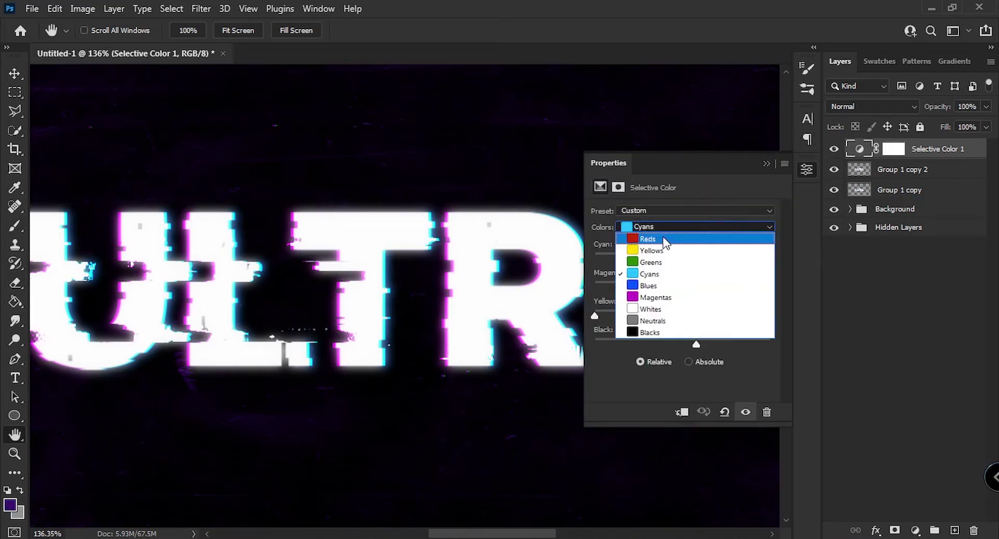
{"action": "left_click", "coordinate": [661, 296]}
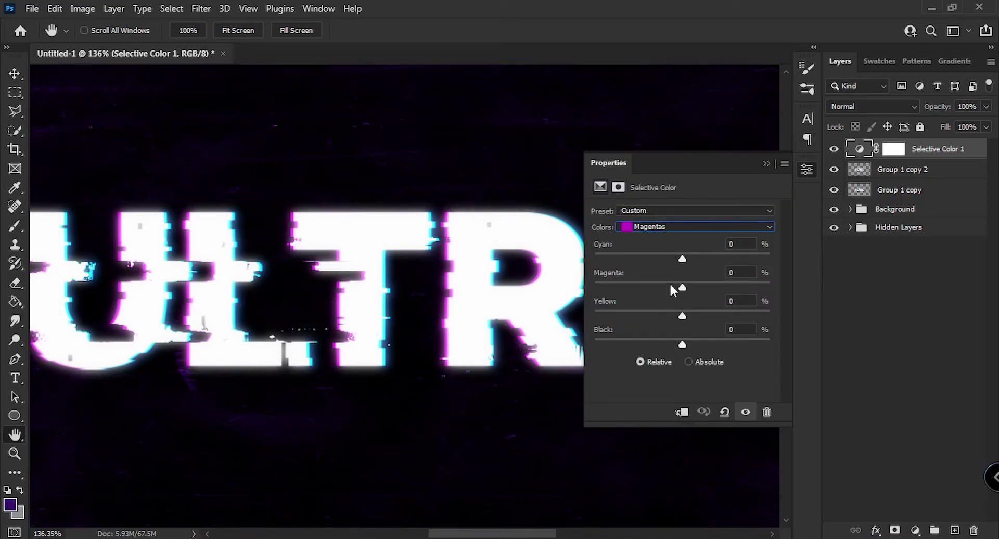
{"action": "left_click_drag", "start_coordinate": [682, 286], "coordinate": [774, 294]}
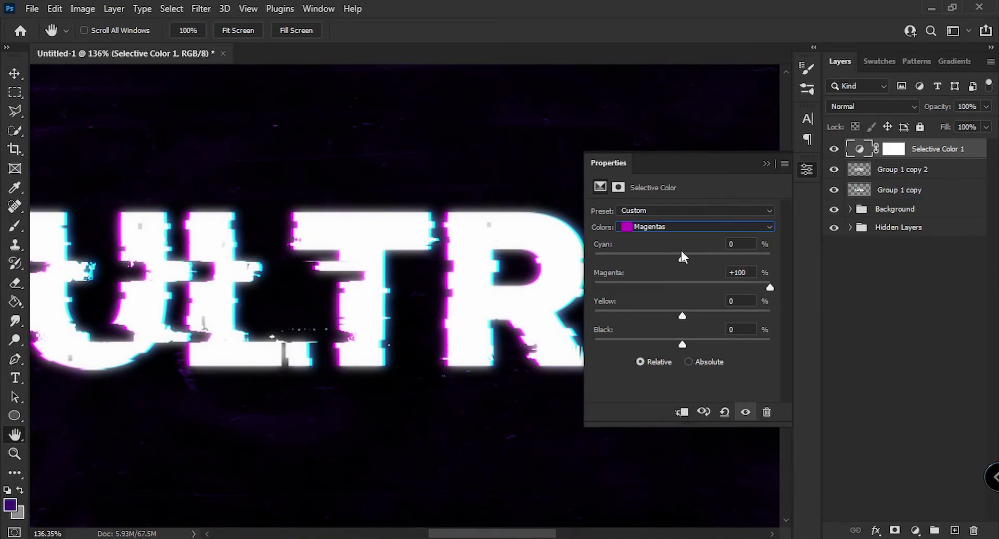
{"action": "left_click_drag", "start_coordinate": [687, 261], "coordinate": [602, 264]}
{"action": "left_click_drag", "start_coordinate": [683, 343], "coordinate": [723, 346]}
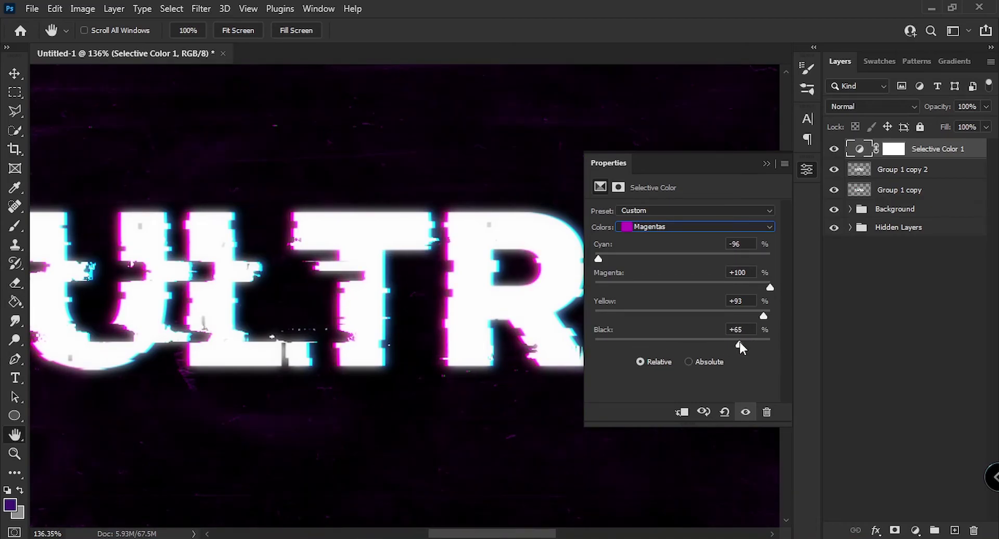
{"action": "left_click", "coordinate": [767, 164]}
Compare the lettering and the background texture colors with and without the Selective Color 1 adjustment
{"action": "key", "text": "z"}
{"action": "left_click_drag", "start_coordinate": [572, 198], "coordinate": [516, 259]}
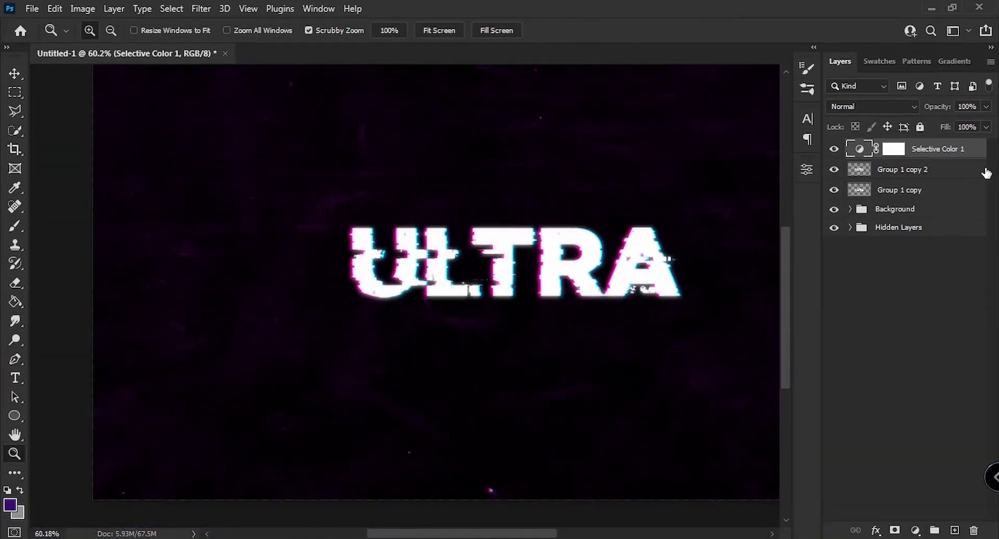
{"action": "left_click", "coordinate": [943, 175]}
{"action": "left_click", "coordinate": [834, 150]}
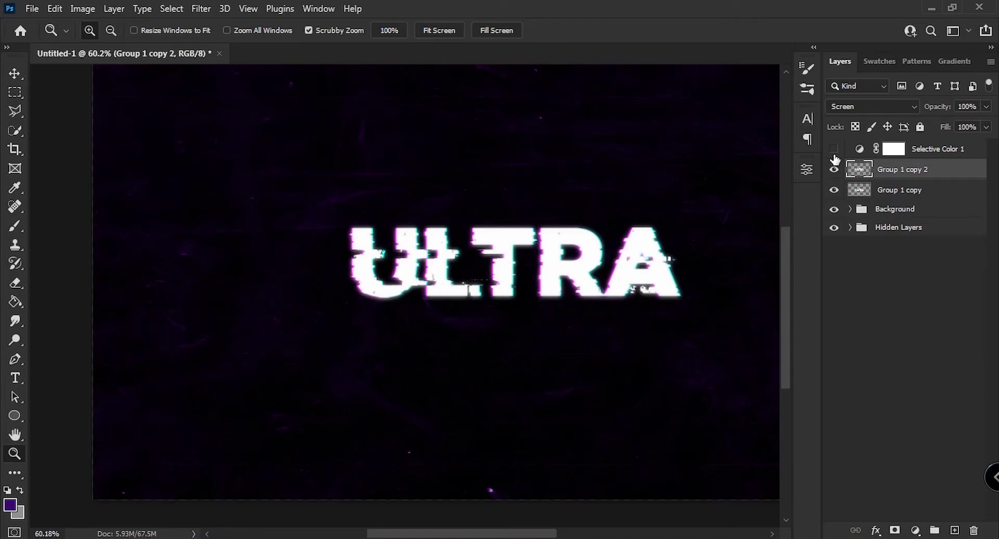
{"action": "left_click_drag", "start_coordinate": [551, 162], "coordinate": [537, 226]}
{"action": "key", "text": "h"}
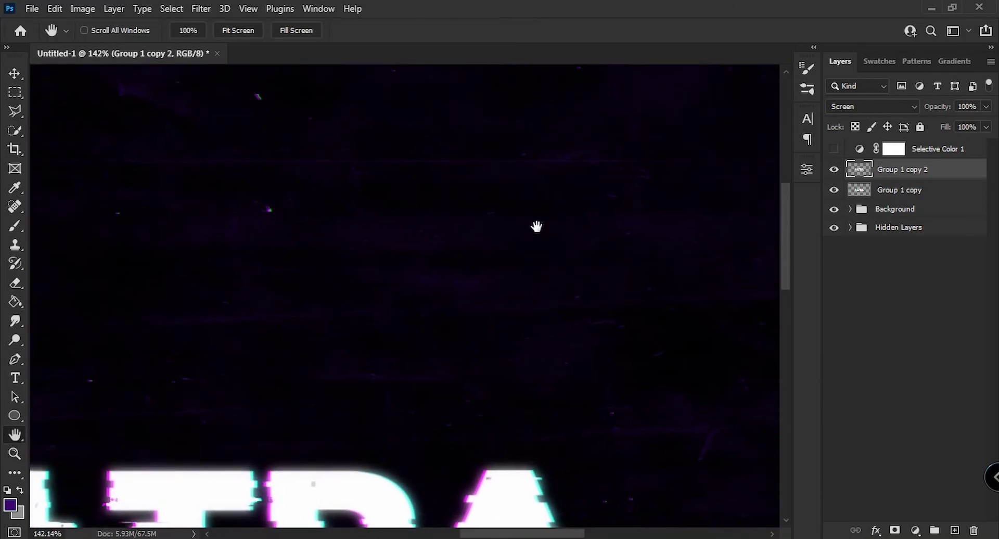
{"action": "left_click", "coordinate": [835, 150]}
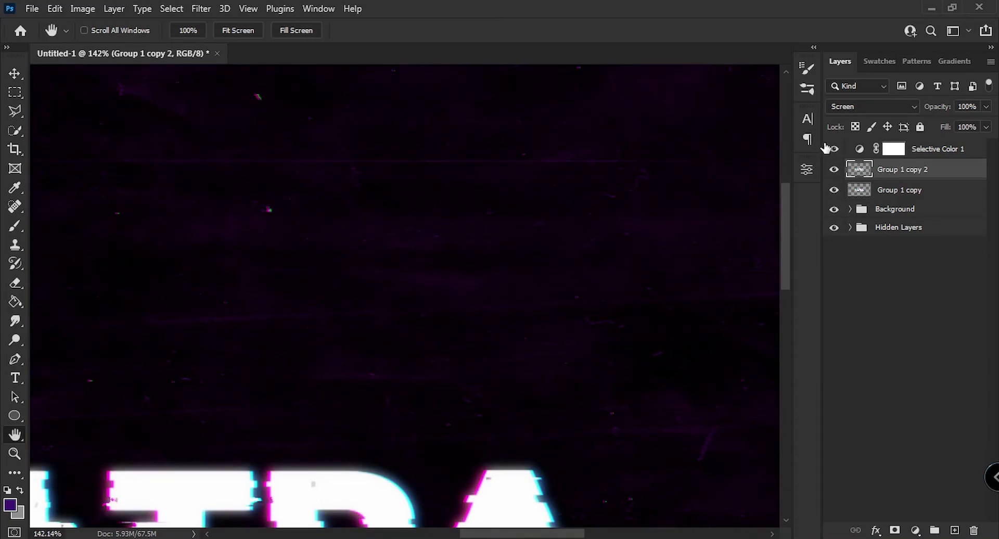
Group the Group 1 copy 2 and Group 1 copy layers and name the group Text
{"action": "key", "text": "z"}
{"action": "scroll", "coordinate": [468, 290], "scroll_direction": "down", "scroll_amount": 6}
{"action": "left_click", "coordinate": [904, 193], "text": "shift"}
{"action": "key", "text": "ctrl+g"}
{"action": "double_click", "coordinate": [891, 168]}
{"action": "type", "text": "Tr"}
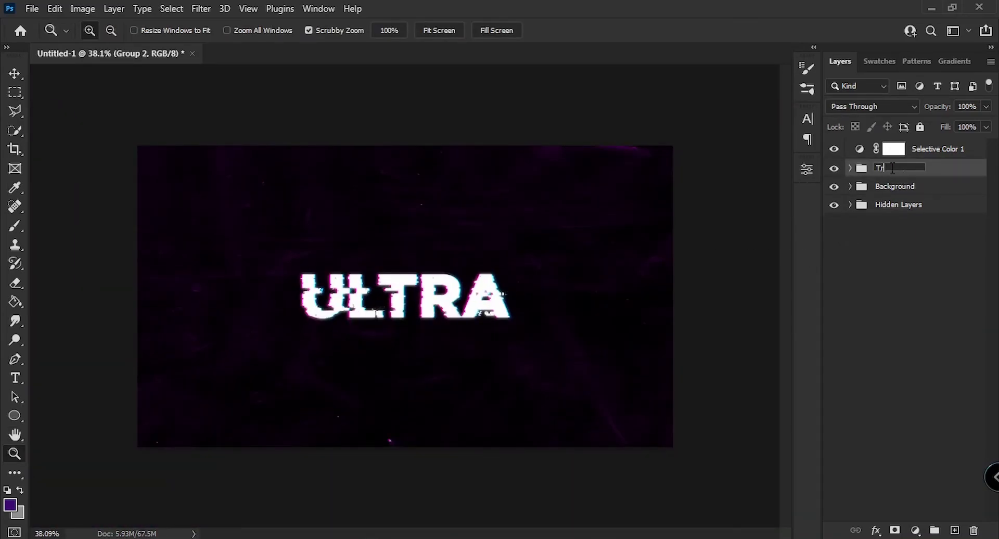
{"action": "type", "text": "xt"}
{"action": "key", "text": "Return"}
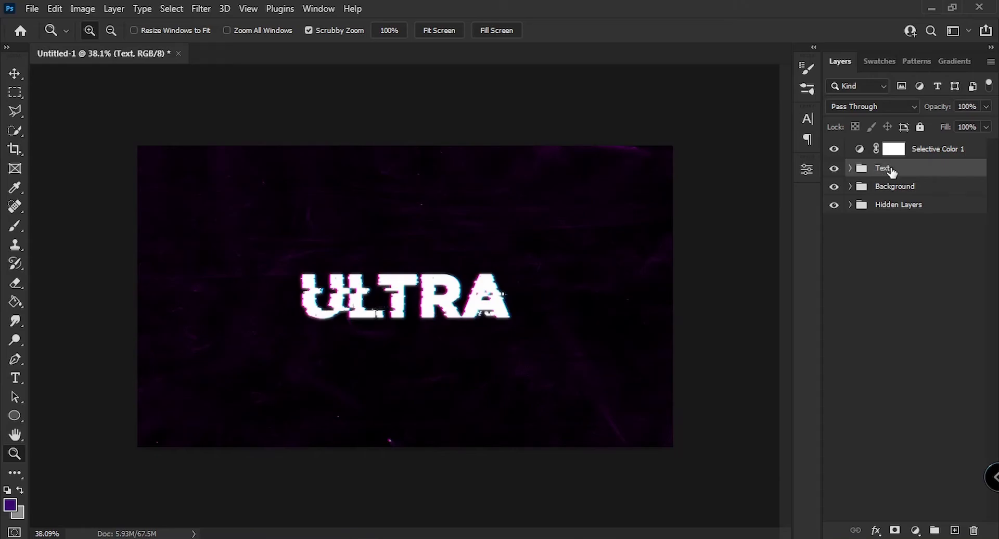
Clip the Selective Color 1 adjustment to the Text group so it no longer affects the background
{"action": "right_click", "coordinate": [977, 151]}
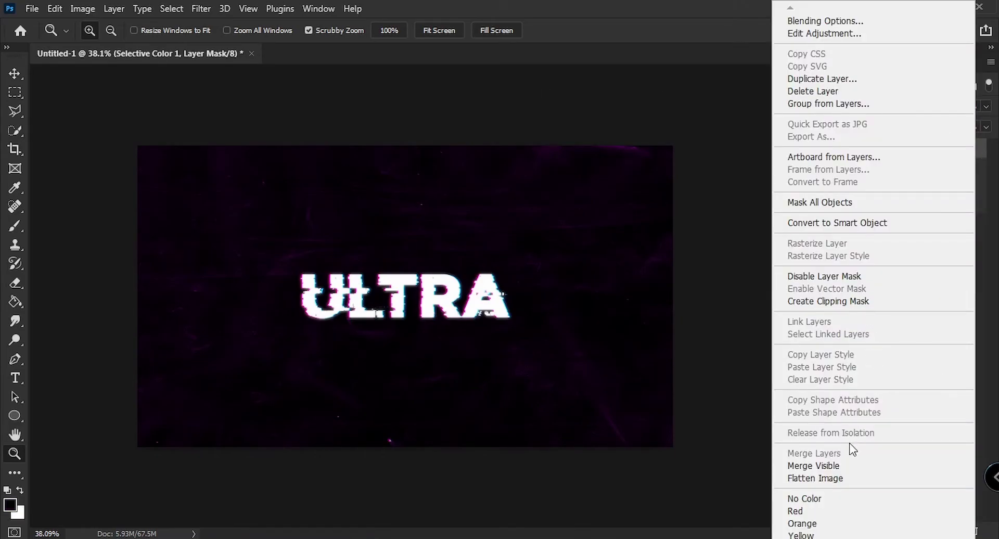
{"action": "left_click", "coordinate": [837, 301]}
{"action": "left_click_drag", "start_coordinate": [397, 262], "coordinate": [402, 137]}
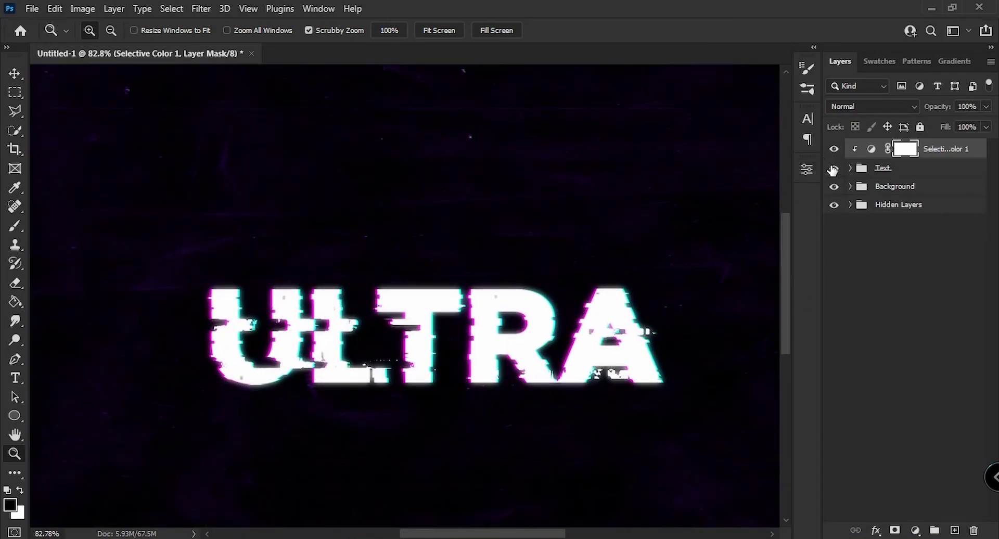
{"action": "left_click_drag", "start_coordinate": [432, 368], "coordinate": [395, 377]}
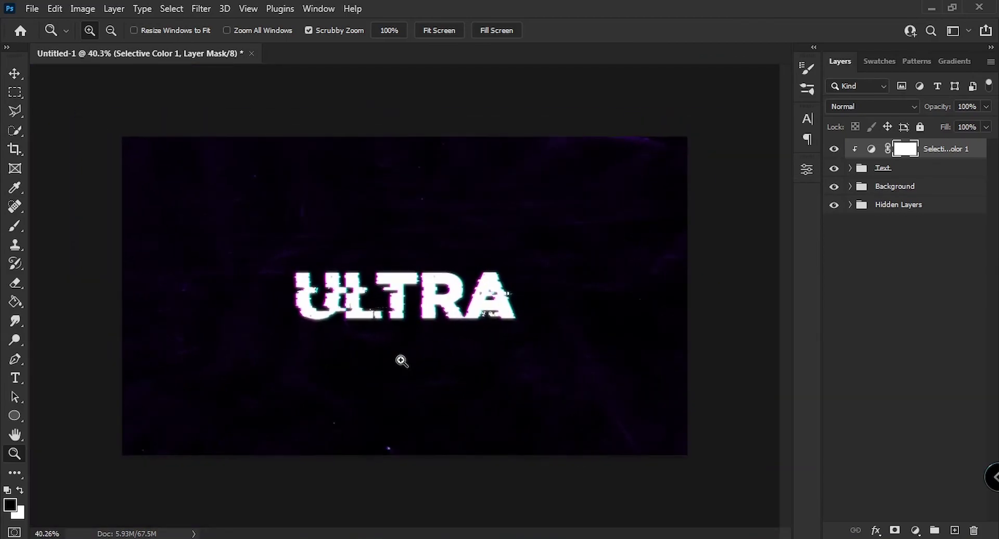
{"action": "key", "text": "ctrl+plus"}
Add a Brightness/Contrast adjustment above all layers with Brightness 15 and Contrast 40
{"action": "left_click", "coordinate": [916, 530]}
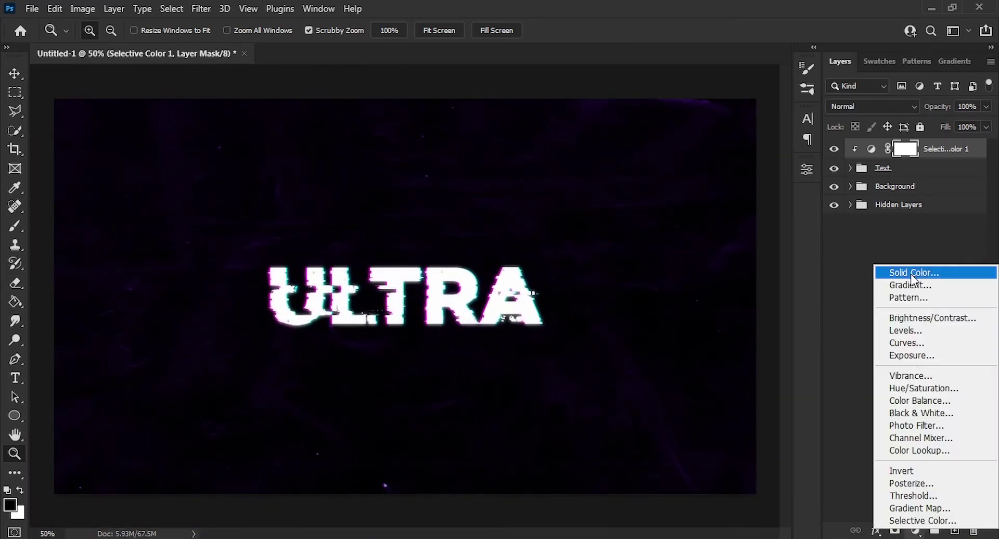
{"action": "left_click", "coordinate": [928, 318]}
{"action": "mouse_move", "coordinate": [711, 278]}
{"action": "left_mouse_down"}
{"action": "mouse_move", "coordinate": [698, 281]}
{"action": "mouse_move", "coordinate": [717, 274]}
{"action": "left_mouse_up"}
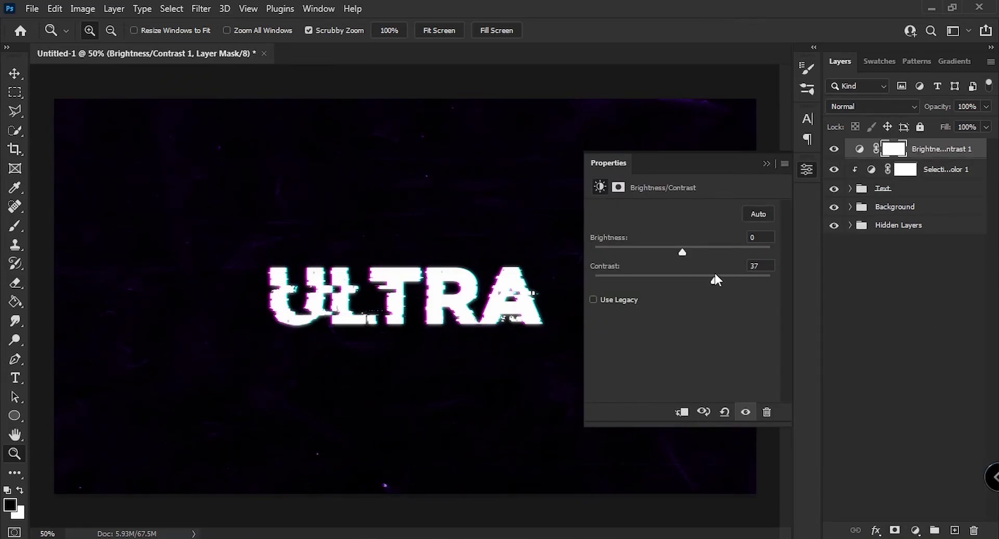
{"action": "left_click_drag", "start_coordinate": [661, 247], "coordinate": [691, 249]}
{"action": "left_click", "coordinate": [754, 239]}
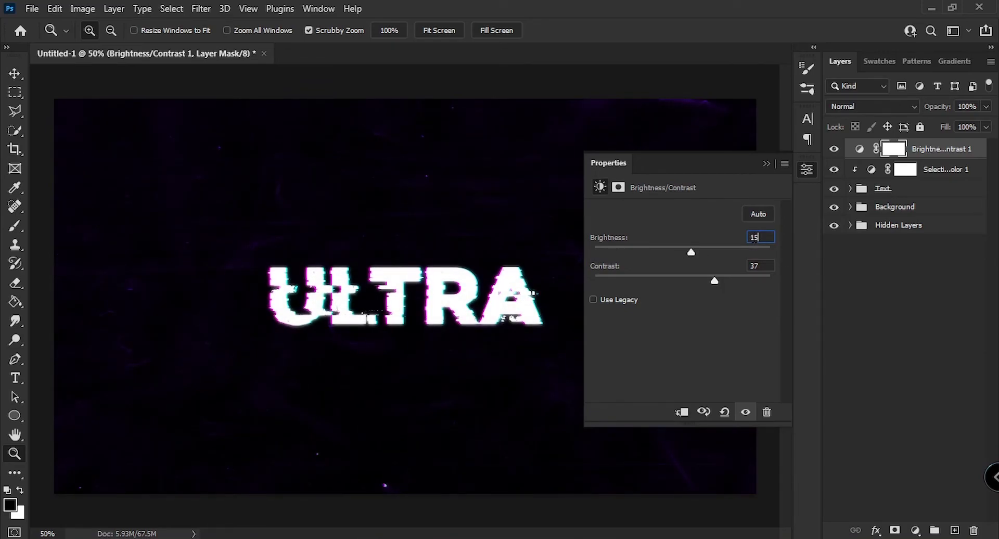
{"action": "type", "text": "40"}
{"action": "left_click", "coordinate": [766, 163]}
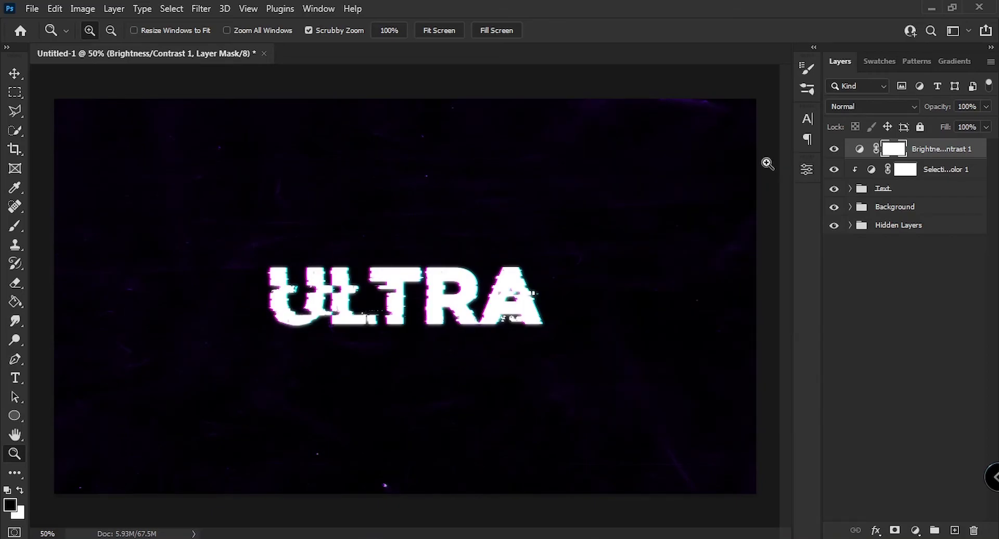
Compare the ULTRA lettering with and without the Brightness/Contrast adjustment, up close and in full view
{"action": "left_click_drag", "start_coordinate": [418, 313], "coordinate": [510, 316]}
{"action": "left_click_drag", "start_coordinate": [464, 289], "coordinate": [413, 299]}
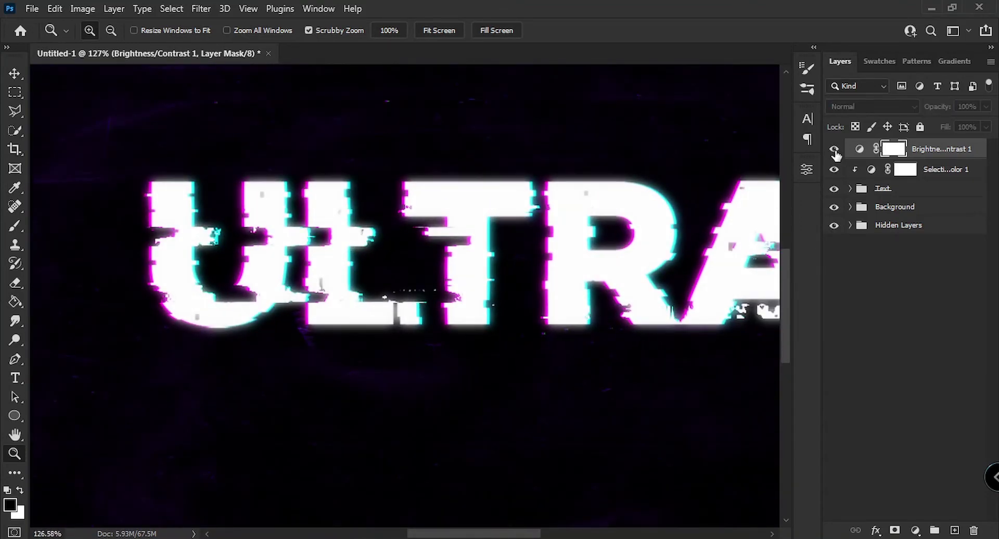
{"action": "left_click_drag", "start_coordinate": [517, 293], "coordinate": [462, 306]}
{"action": "left_click", "coordinate": [461, 306]}
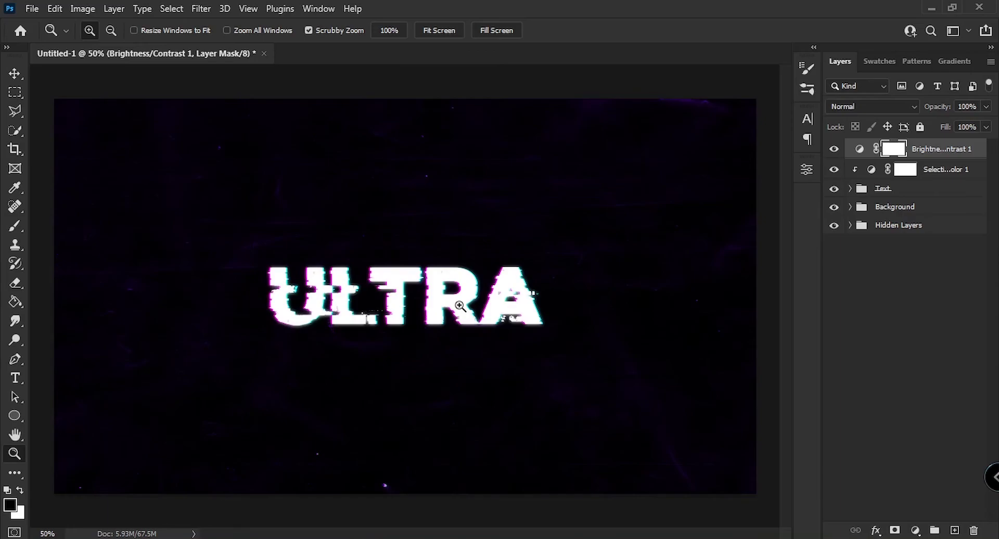
Duplicate the Text group directly beneath the original and merge the copy into a single layer
{"action": "key", "text": "ctrl+alt+shift+a"}
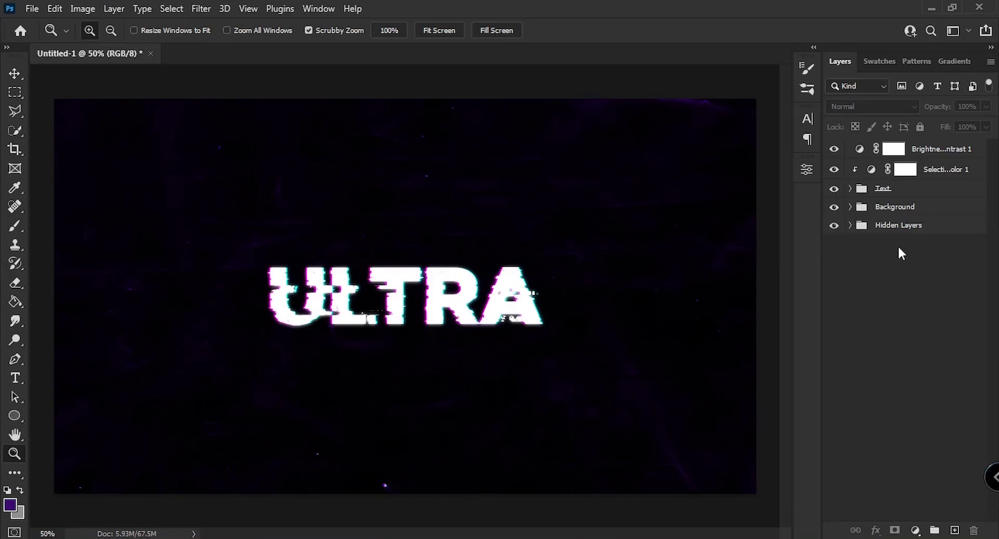
{"action": "left_click", "coordinate": [887, 200]}
{"action": "left_click_drag", "start_coordinate": [890, 195], "coordinate": [897, 204]}
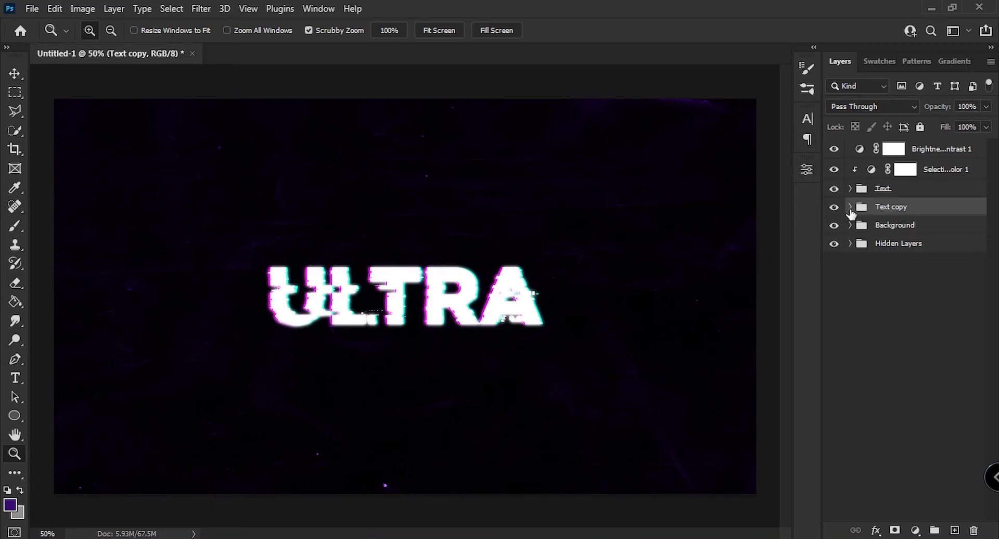
Set the Text copy layer's blend mode to Color Dodge and its opacity to 70%
{"action": "left_click", "coordinate": [854, 106]}
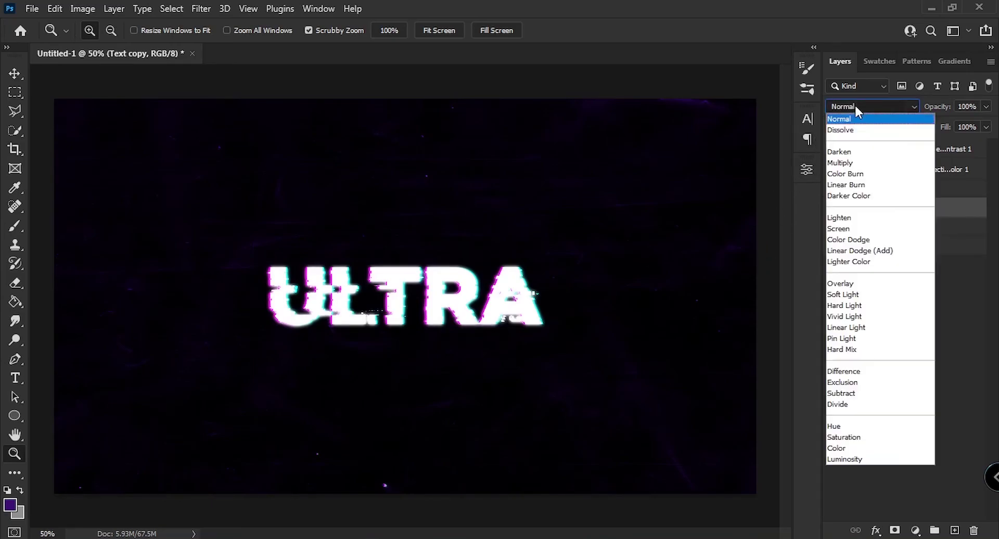
{"action": "left_click", "coordinate": [858, 240]}
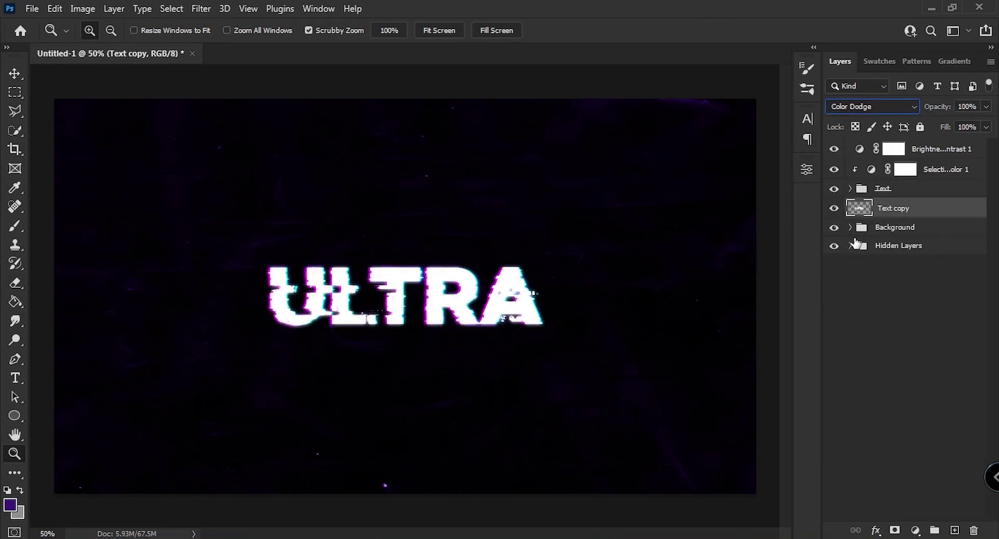
{"action": "left_click", "coordinate": [963, 107]}
{"action": "type", "text": "70"}
Apply a Gaussian Blur with a radius of 2 pixels to the Text copy layer
{"action": "left_click", "coordinate": [201, 8]}
{"action": "mouse_move", "coordinate": [288, 197]}
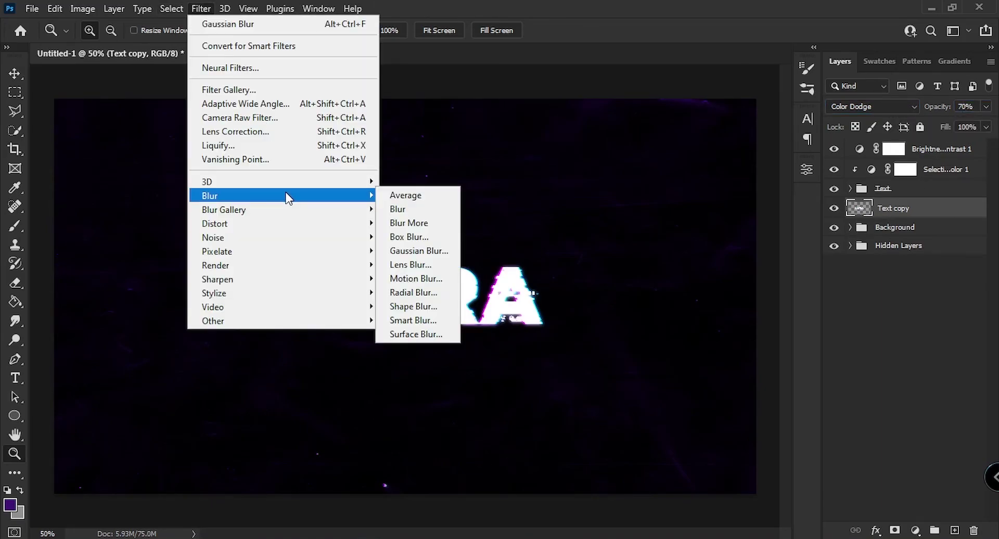
{"action": "left_click", "coordinate": [404, 254]}
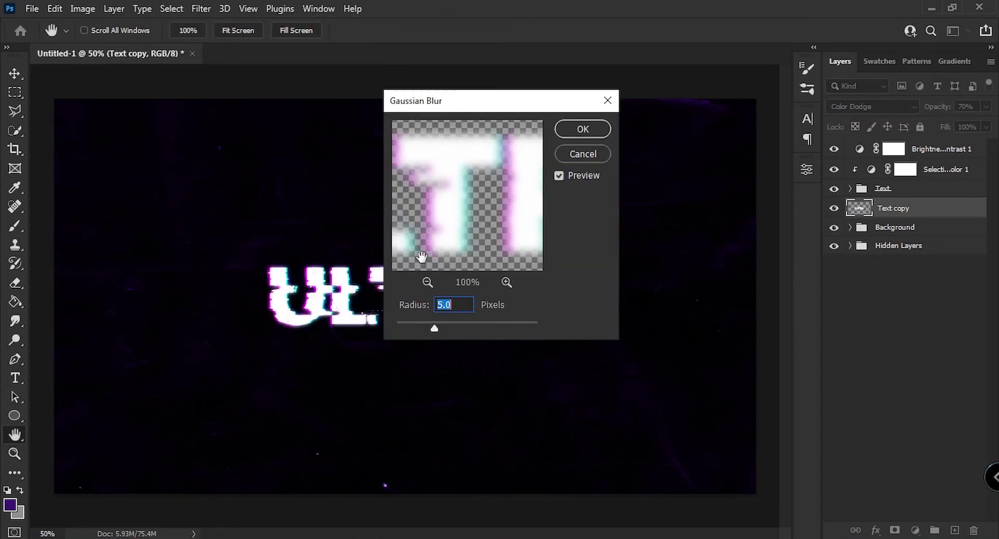
{"action": "type", "text": "2"}
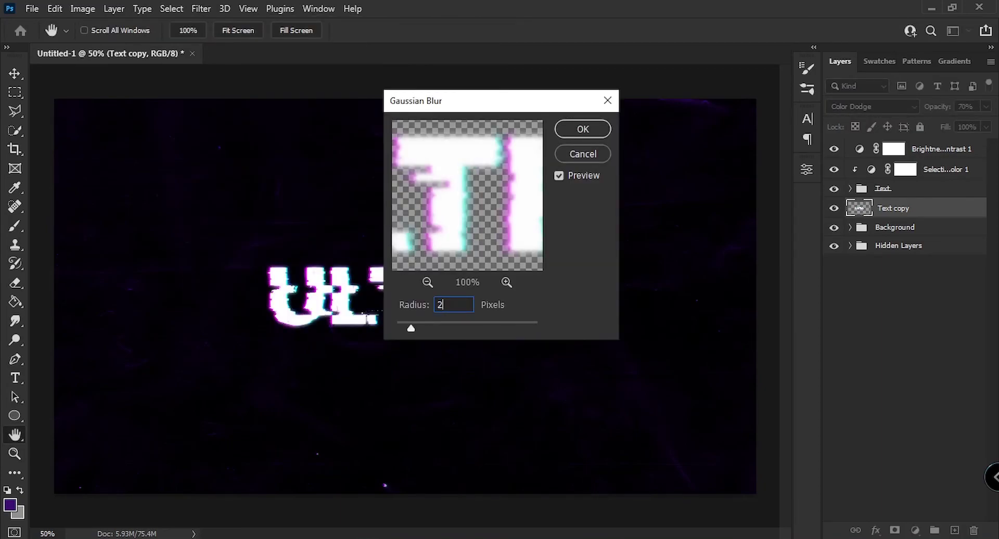
{"action": "key", "text": "Return"}
Duplicate the Selective Color 1 adjustment above the Text copy layer and clip it to that layer
{"action": "key", "text": "z"}
{"action": "left_click_drag", "start_coordinate": [346, 298], "coordinate": [406, 298]}
{"action": "left_click_drag", "start_coordinate": [957, 169], "coordinate": [944, 207]}
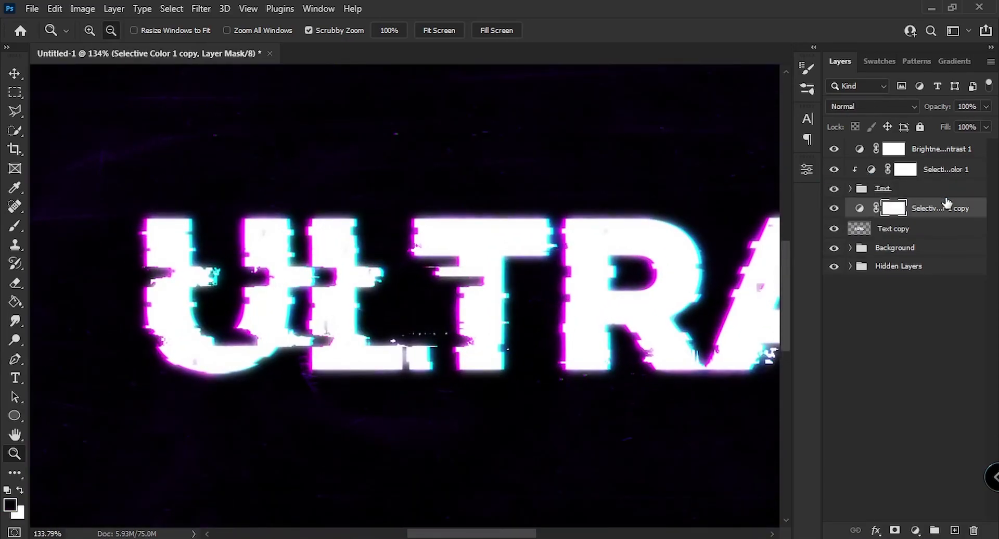
{"action": "right_click", "coordinate": [943, 210]}
{"action": "left_click", "coordinate": [838, 299]}
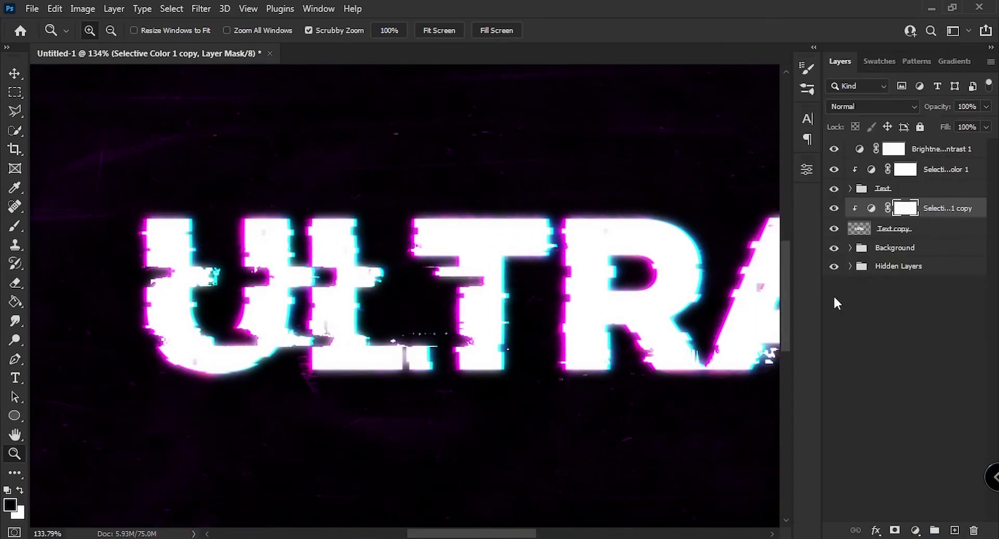
Inspect the ULTRA lettering's glow and color fringes up close and from farther out
{"action": "left_click_drag", "start_coordinate": [515, 222], "coordinate": [591, 247]}
{"action": "left_click_drag", "start_coordinate": [455, 198], "coordinate": [460, 293]}
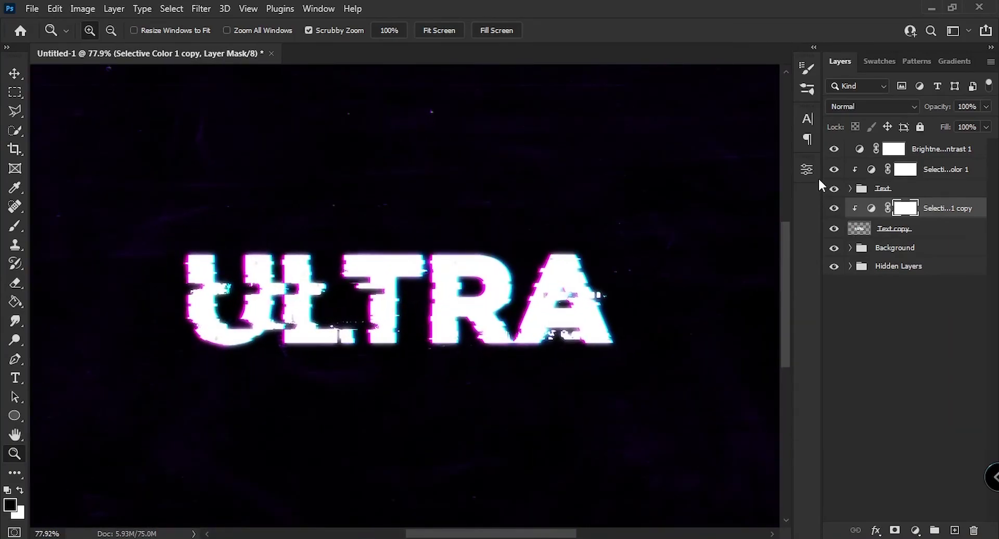
{"action": "left_click", "coordinate": [841, 150]}
{"action": "left_click_drag", "start_coordinate": [499, 274], "coordinate": [577, 269]}
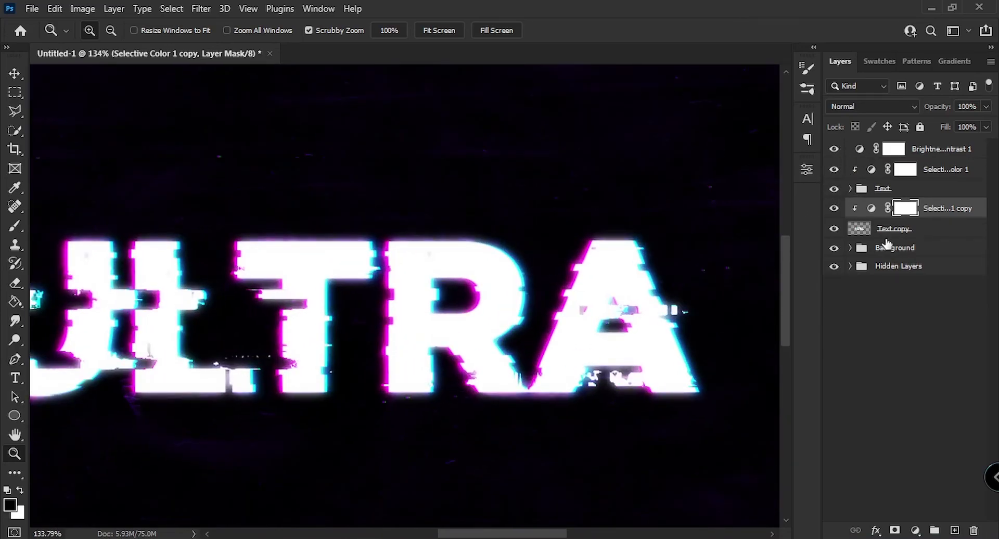
{"action": "left_click", "coordinate": [912, 232]}
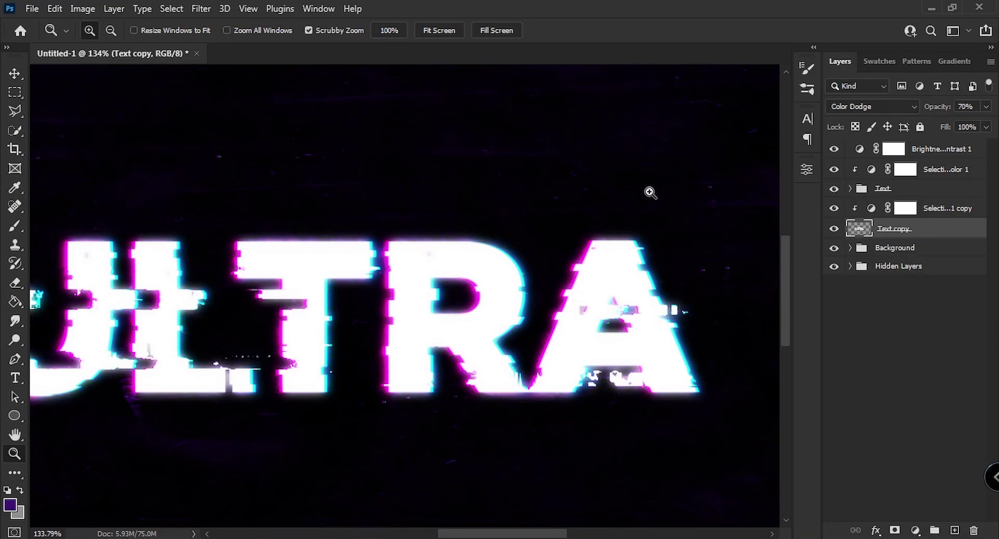
In the GLITCH version, shift the GLITCH copy 2 layer a few pixels left and exclude its red channel
{"action": "left_click_drag", "start_coordinate": [624, 188], "coordinate": [380, 289]}
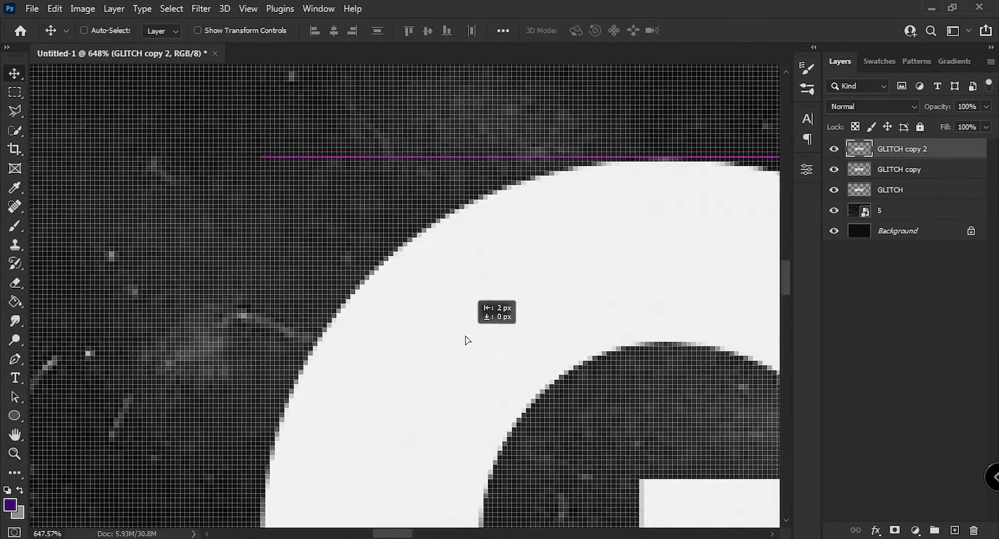
{"action": "left_click", "coordinate": [690, 275]}
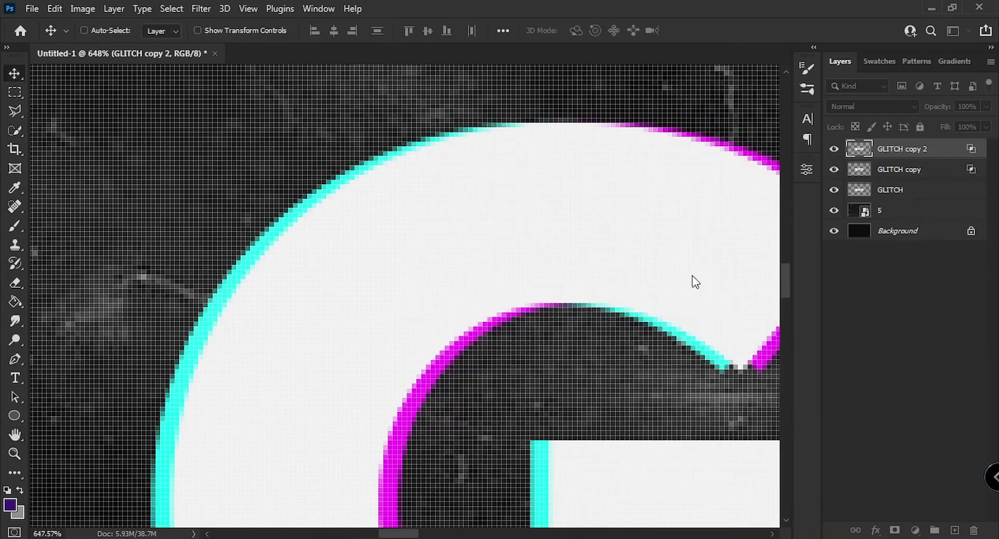
Blur a duplicate of the merged GLITCH lettering as a glow and set its blend mode to Screen
{"action": "left_click", "coordinate": [201, 14]}
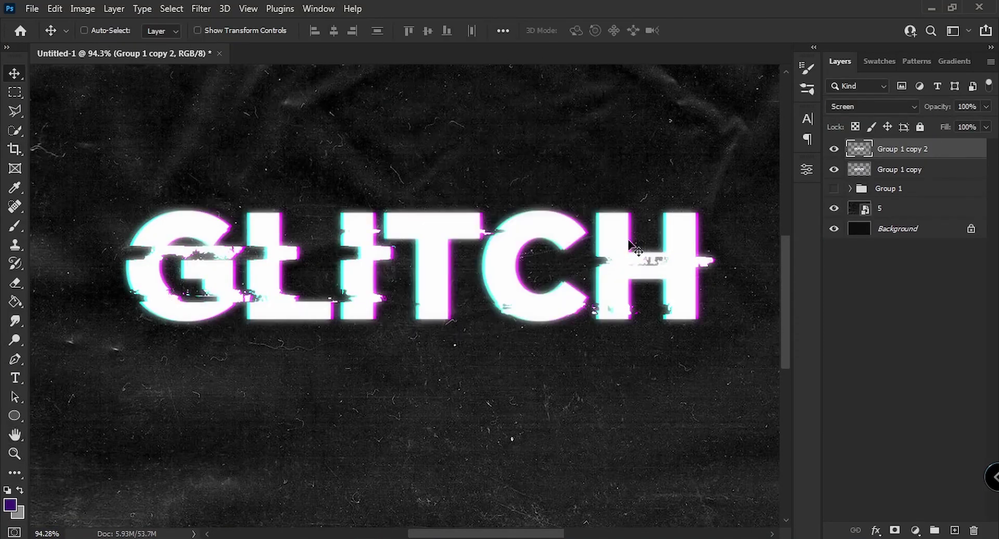
{"action": "mouse_move", "coordinate": [902, 149]}
{"action": "left_mouse_down"}
{"action": "mouse_move", "coordinate": [914, 173]}
{"action": "mouse_move", "coordinate": [903, 179]}
{"action": "left_mouse_up"}
{"action": "left_click", "coordinate": [872, 107]}
{"action": "left_click", "coordinate": [863, 227]}
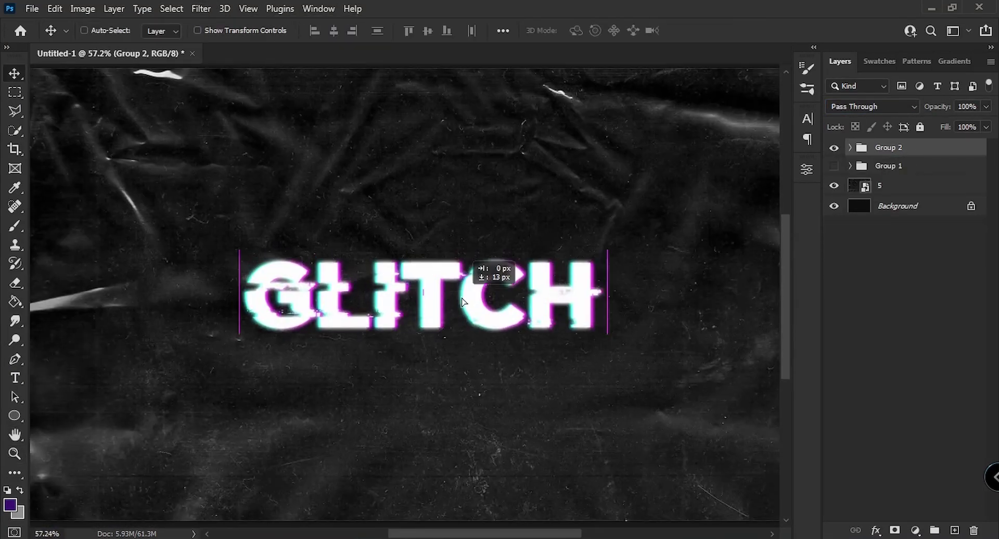
Add a Levels adjustment directly above the texture layer 5
{"action": "left_click", "coordinate": [914, 185]}
{"action": "left_click", "coordinate": [915, 530]}
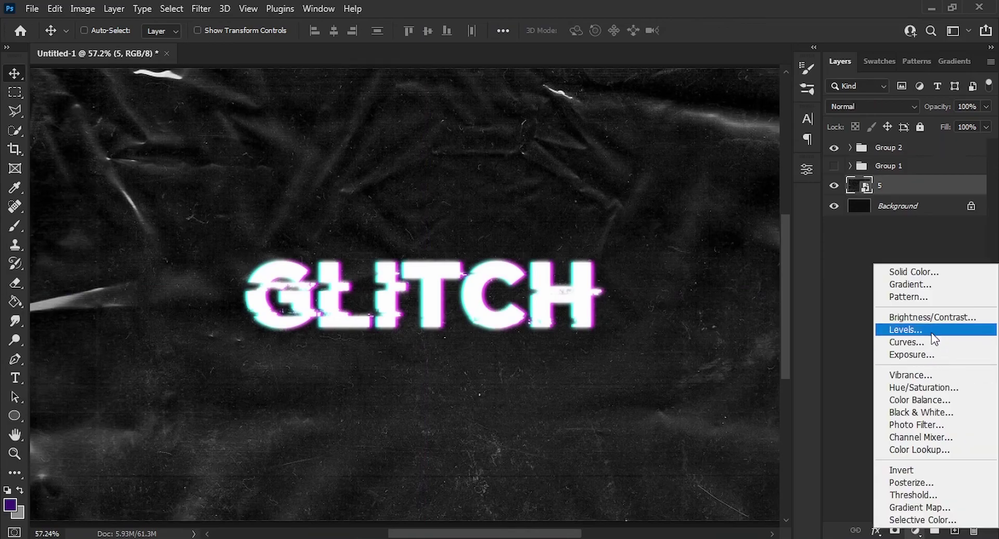
{"action": "left_click", "coordinate": [931, 330]}
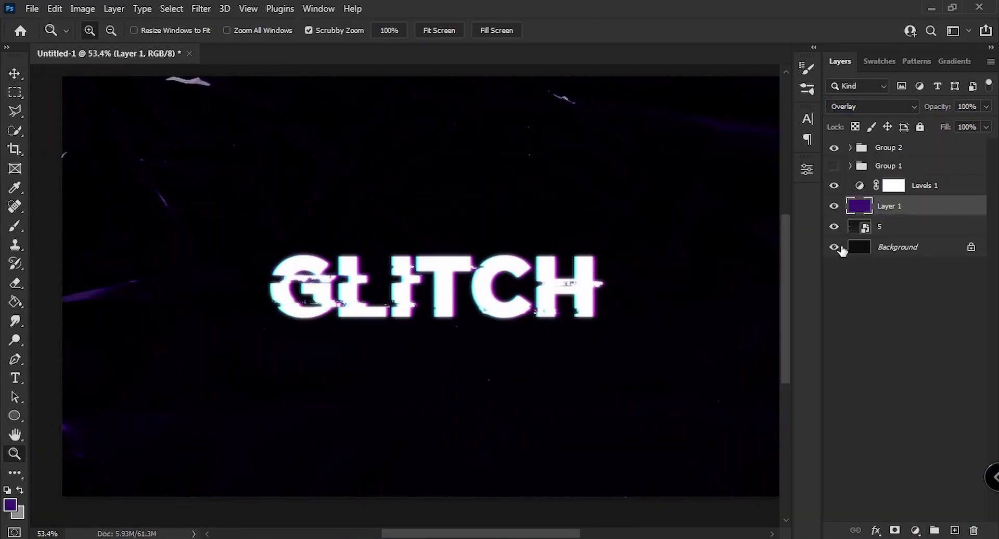
Turn off the red channel in the blending options of the texture duplicate, 5 copy
{"action": "left_click", "coordinate": [885, 185]}
{"action": "left_click", "coordinate": [807, 169]}
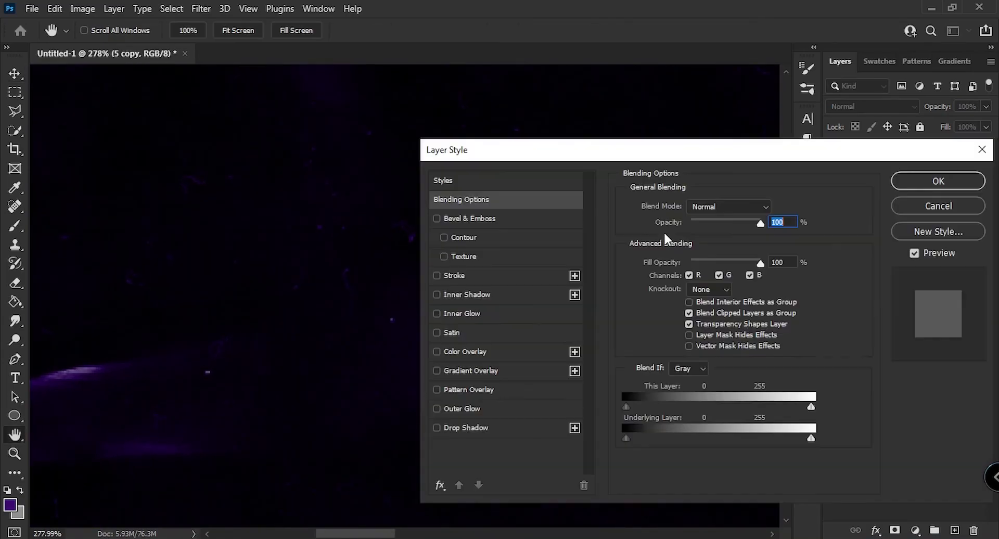
{"action": "left_click", "coordinate": [691, 275]}
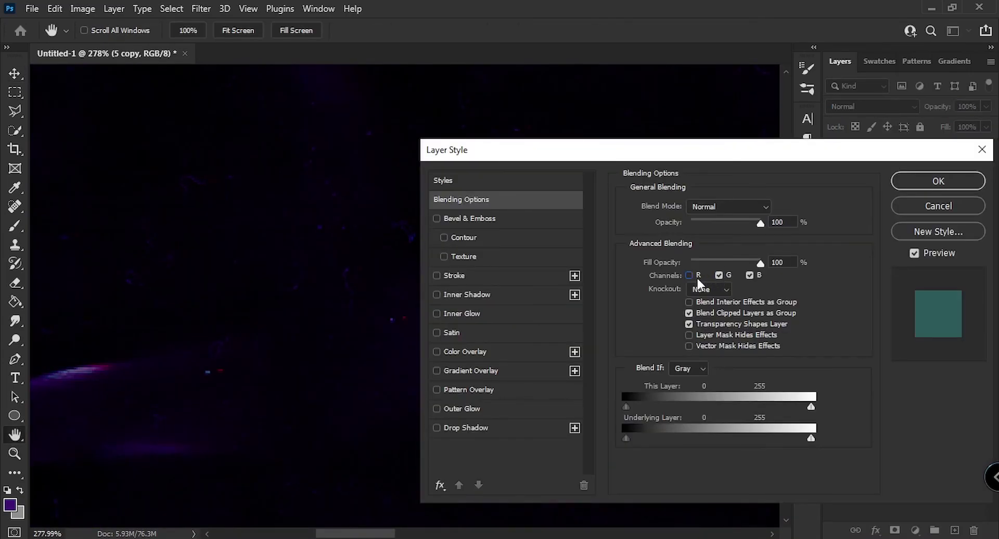
Add a Selective Color adjustment above Group 2 and set Cyan to +100% for the Cyans
{"action": "left_click", "coordinate": [914, 516]}
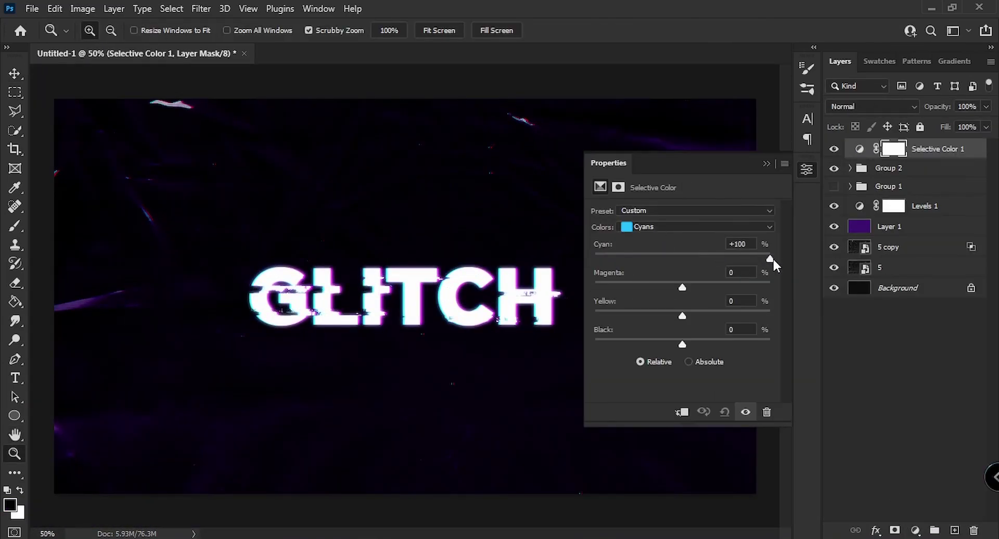
{"action": "left_click", "coordinate": [645, 283]}
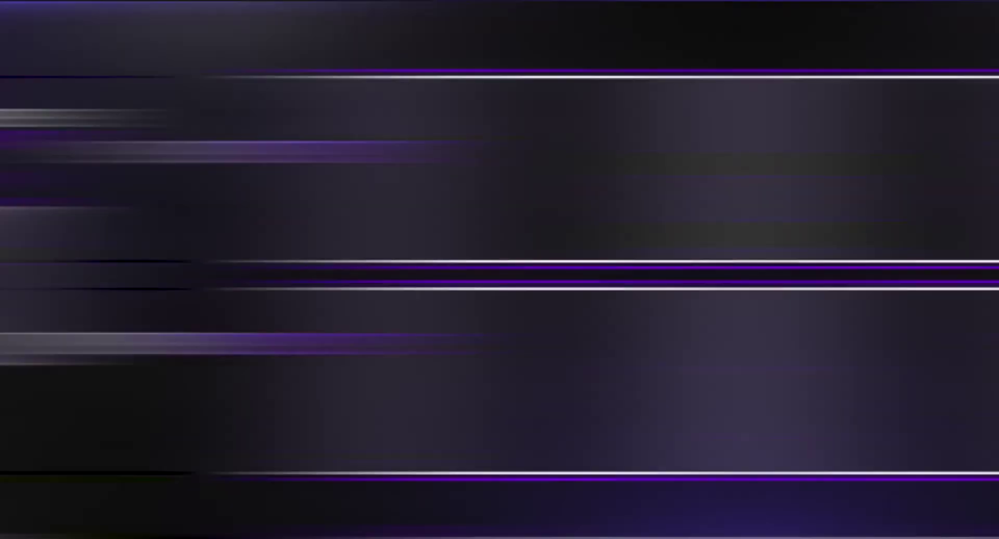